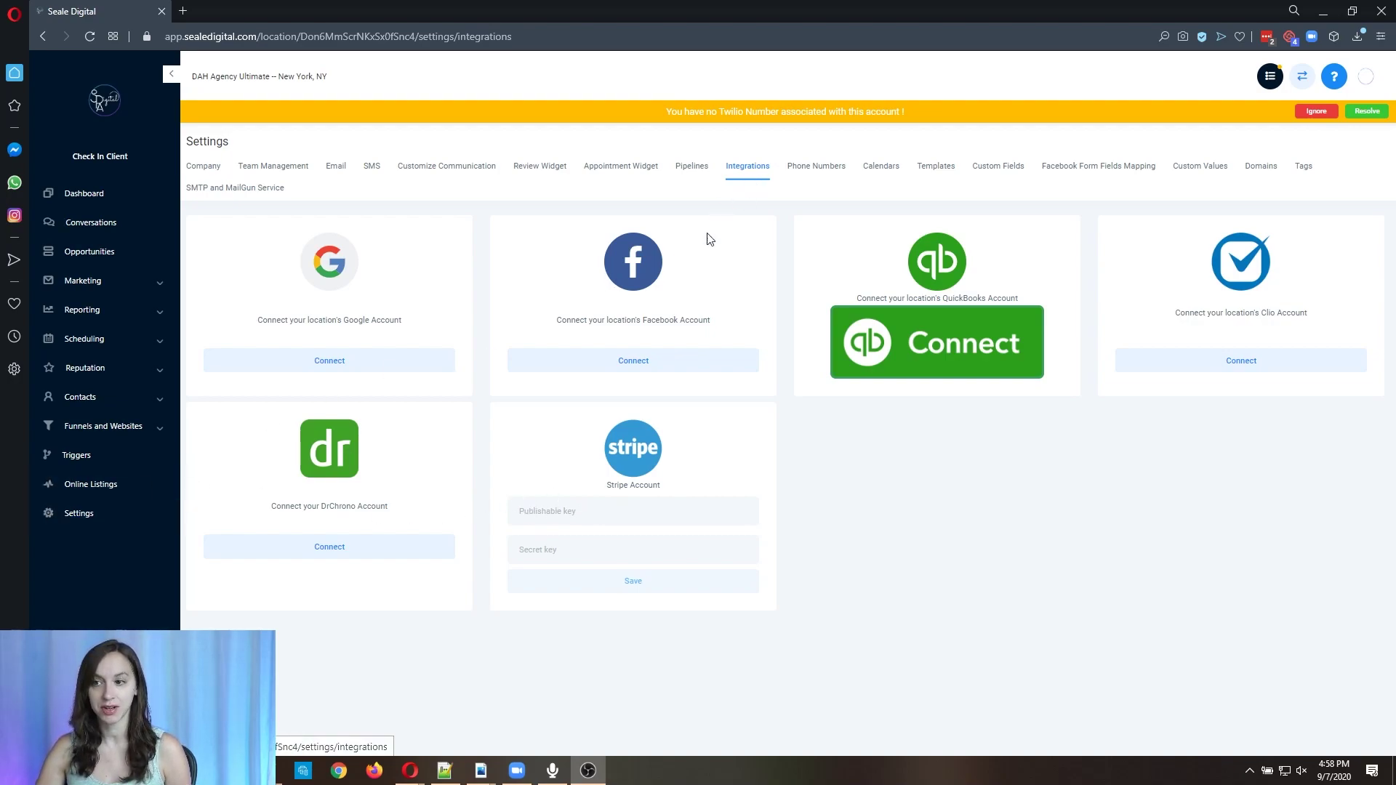
In Integrations settings, place the cursor in the Stripe account's publishable key field.
drag(599, 493, 749, 491)
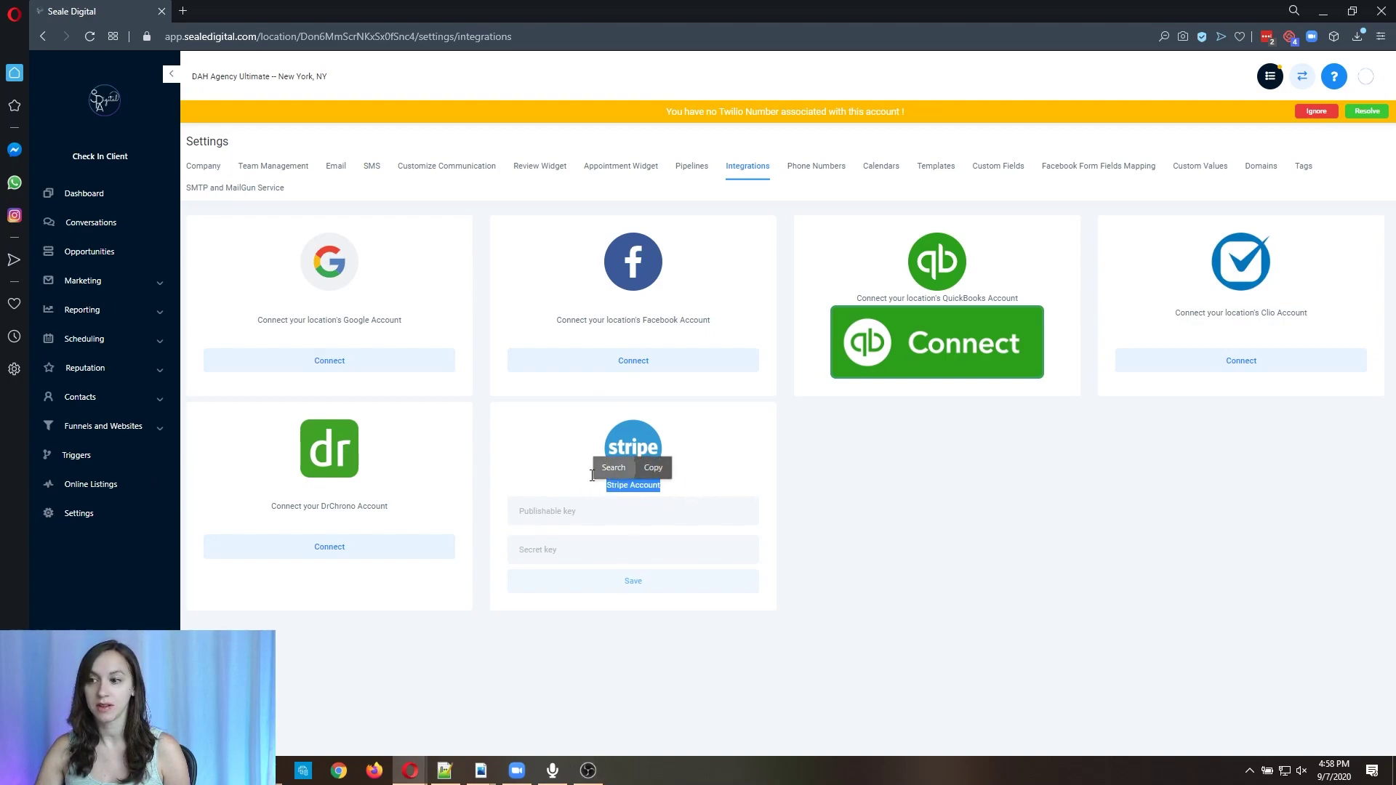
click(593, 512)
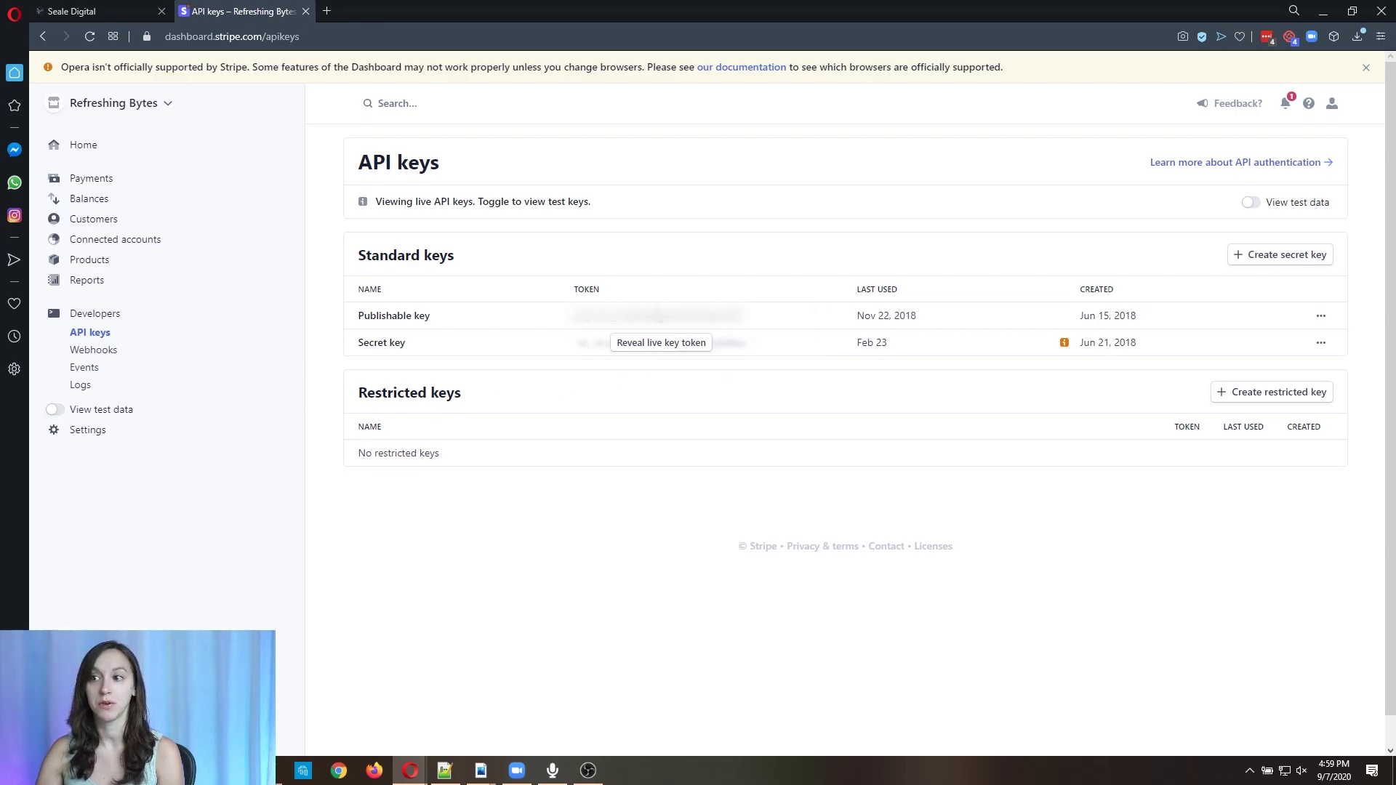
Back in the Seale Digital tab, place the cursor in the Stripe secret key field.
click(128, 15)
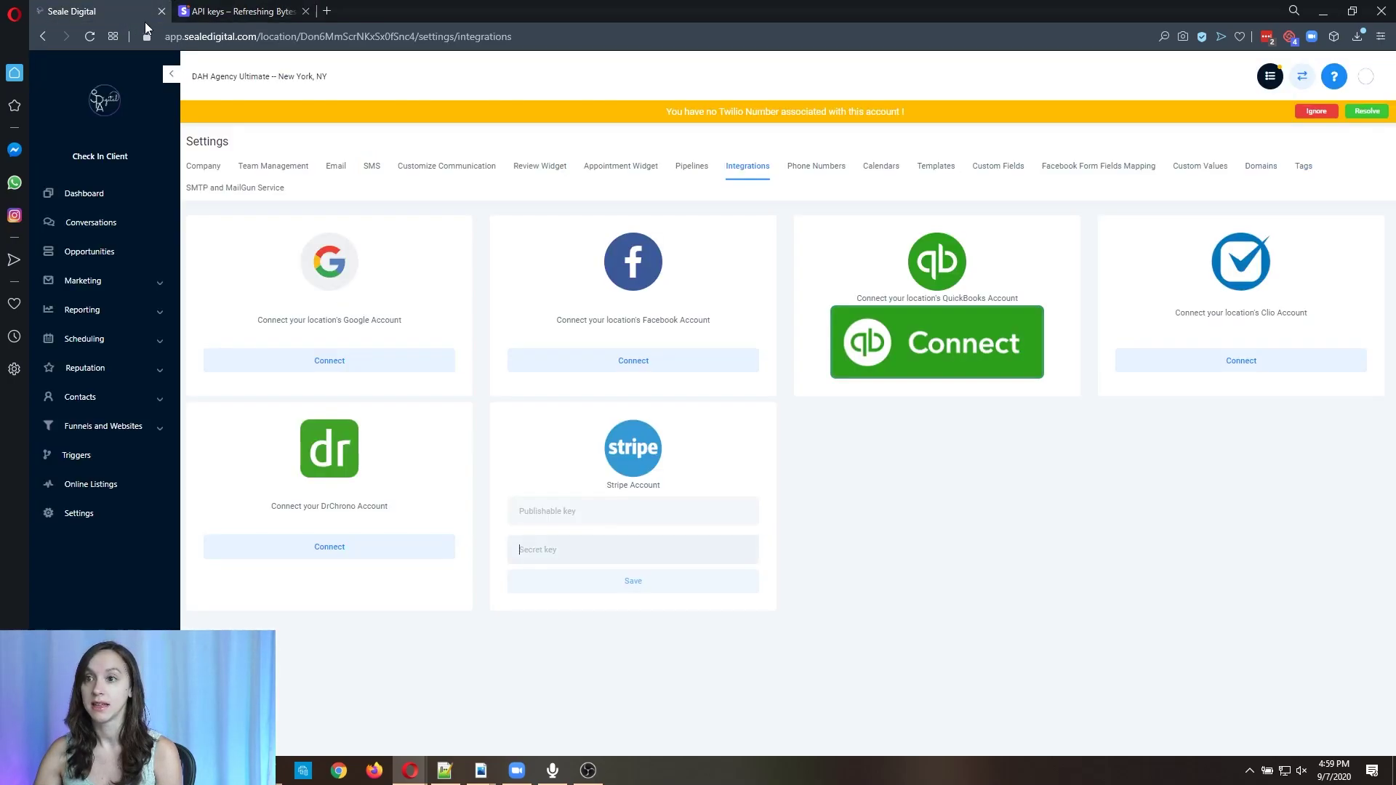
click(553, 540)
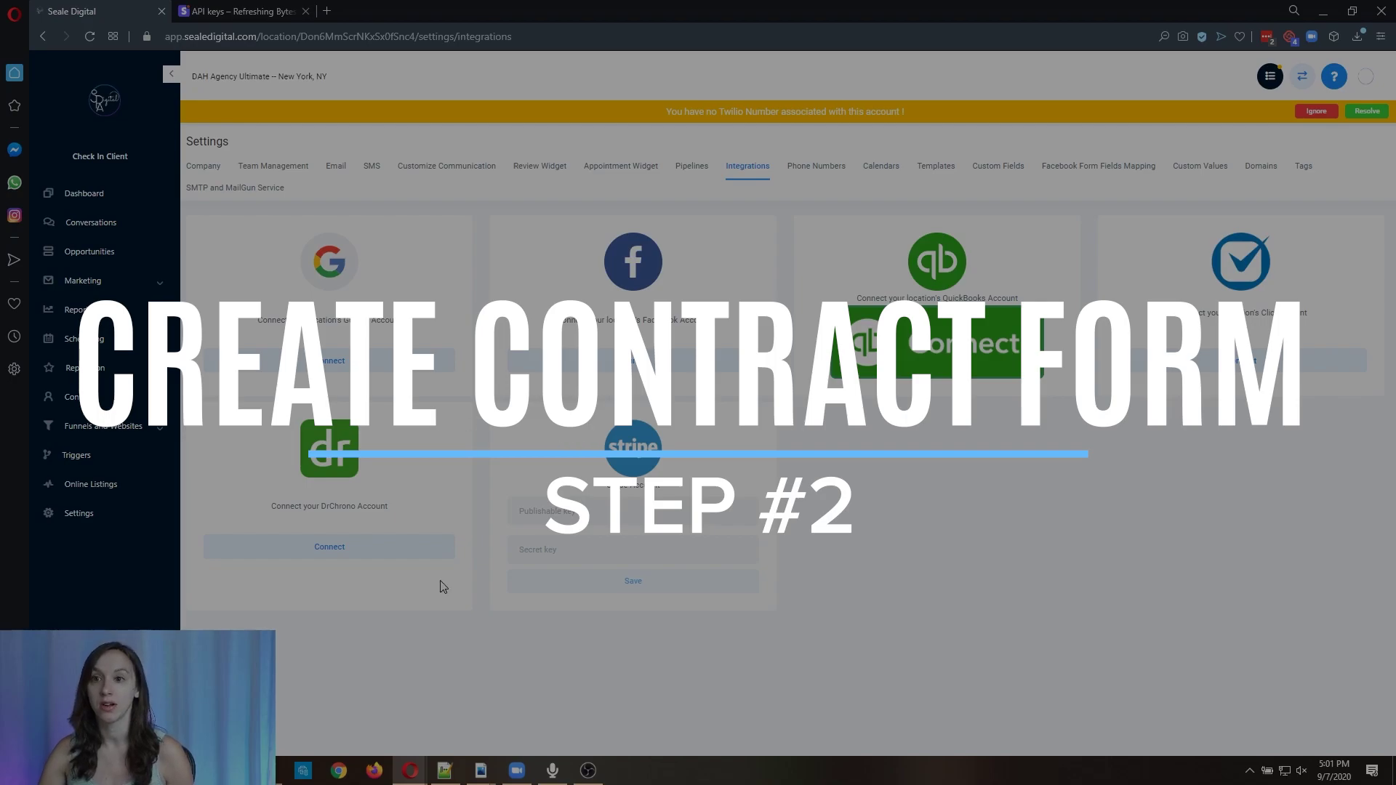
Create a new form in Form Builder with Full Name, Phone and Email fields.
click(109, 281)
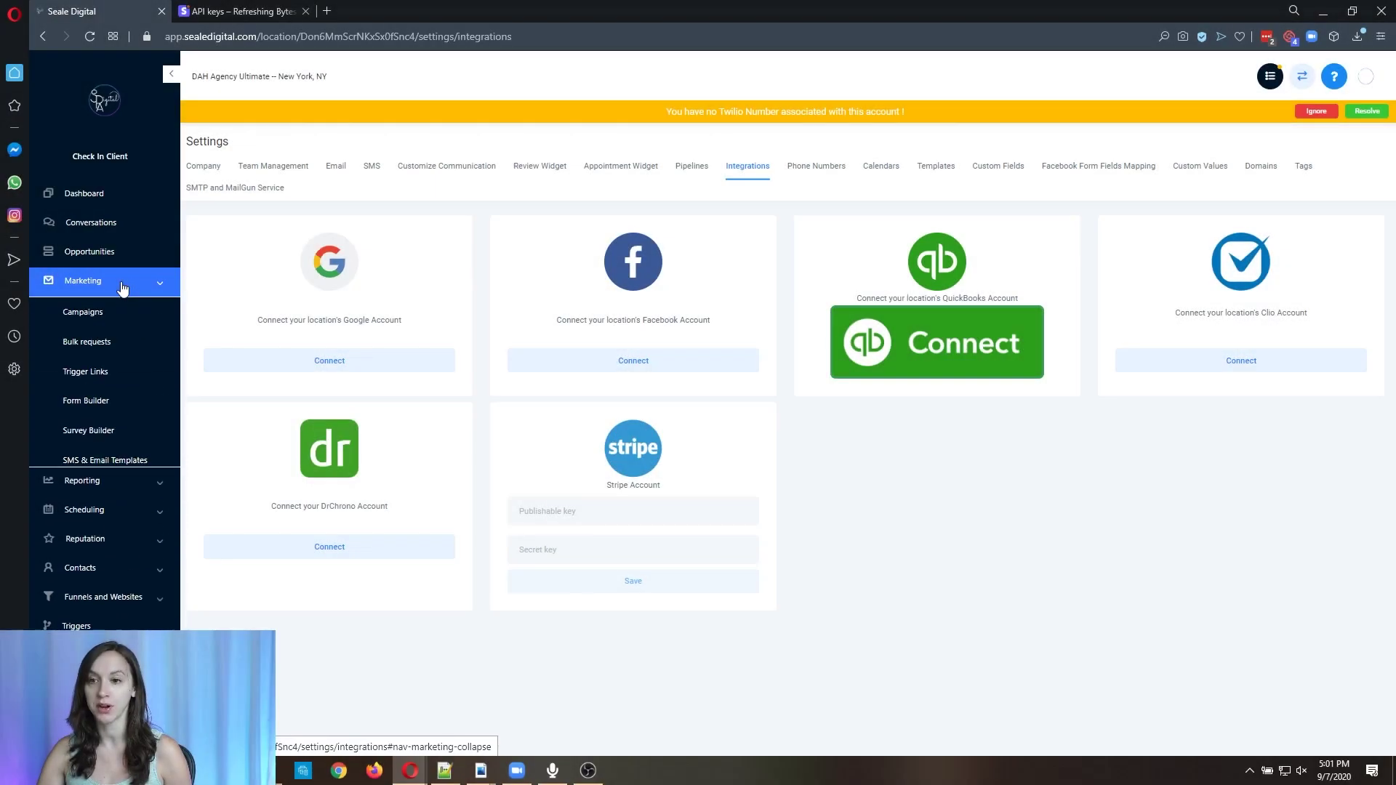
click(111, 399)
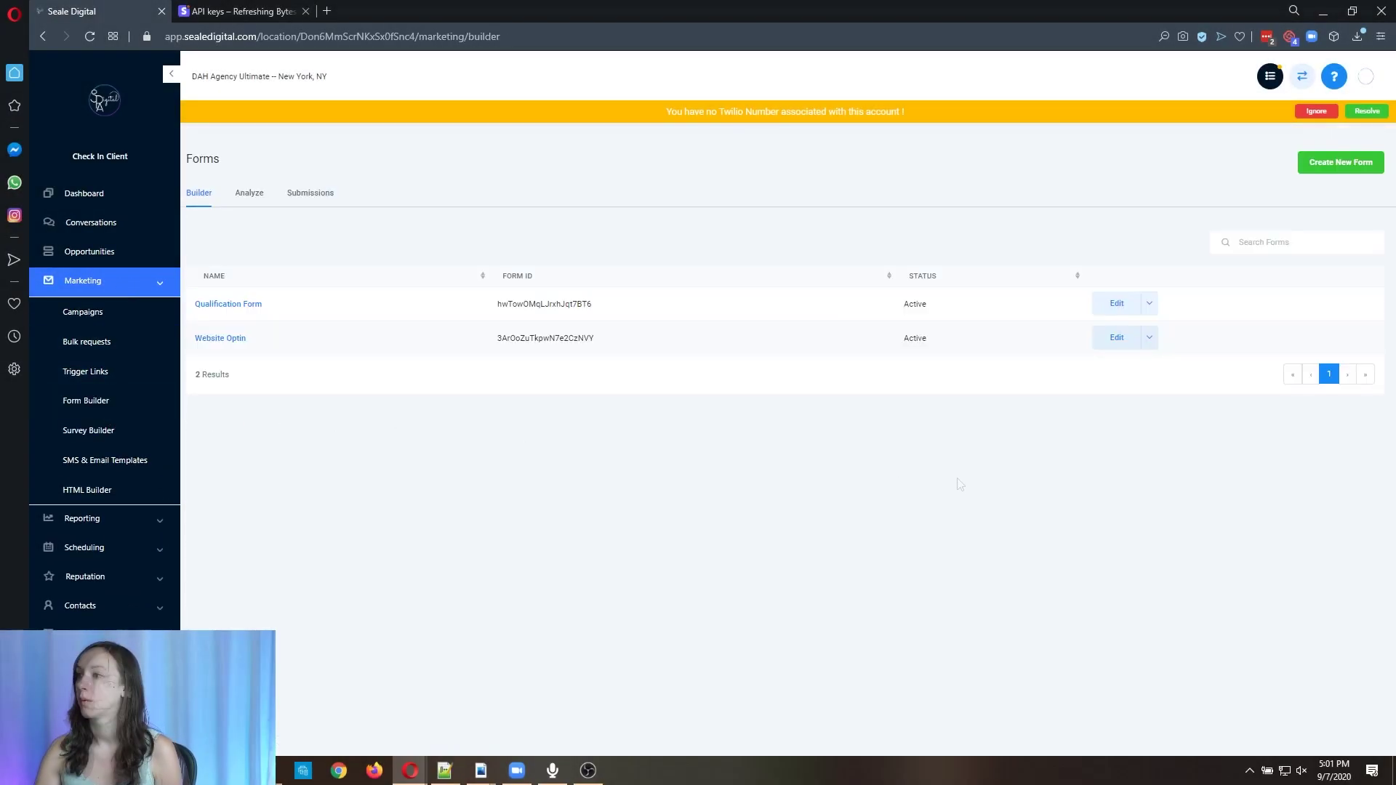
click(1347, 163)
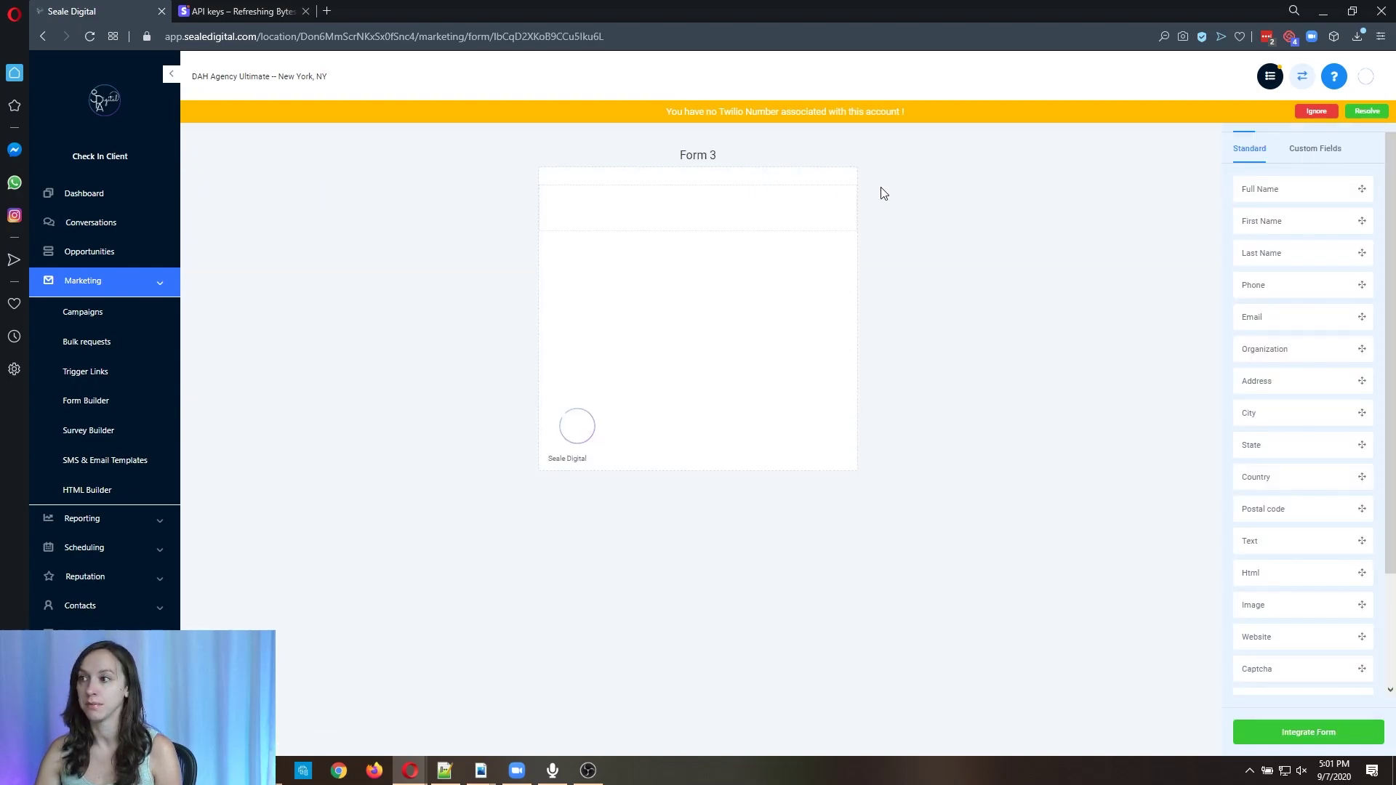
drag(1281, 190, 716, 233)
drag(1295, 291, 742, 270)
drag(1303, 318, 661, 332)
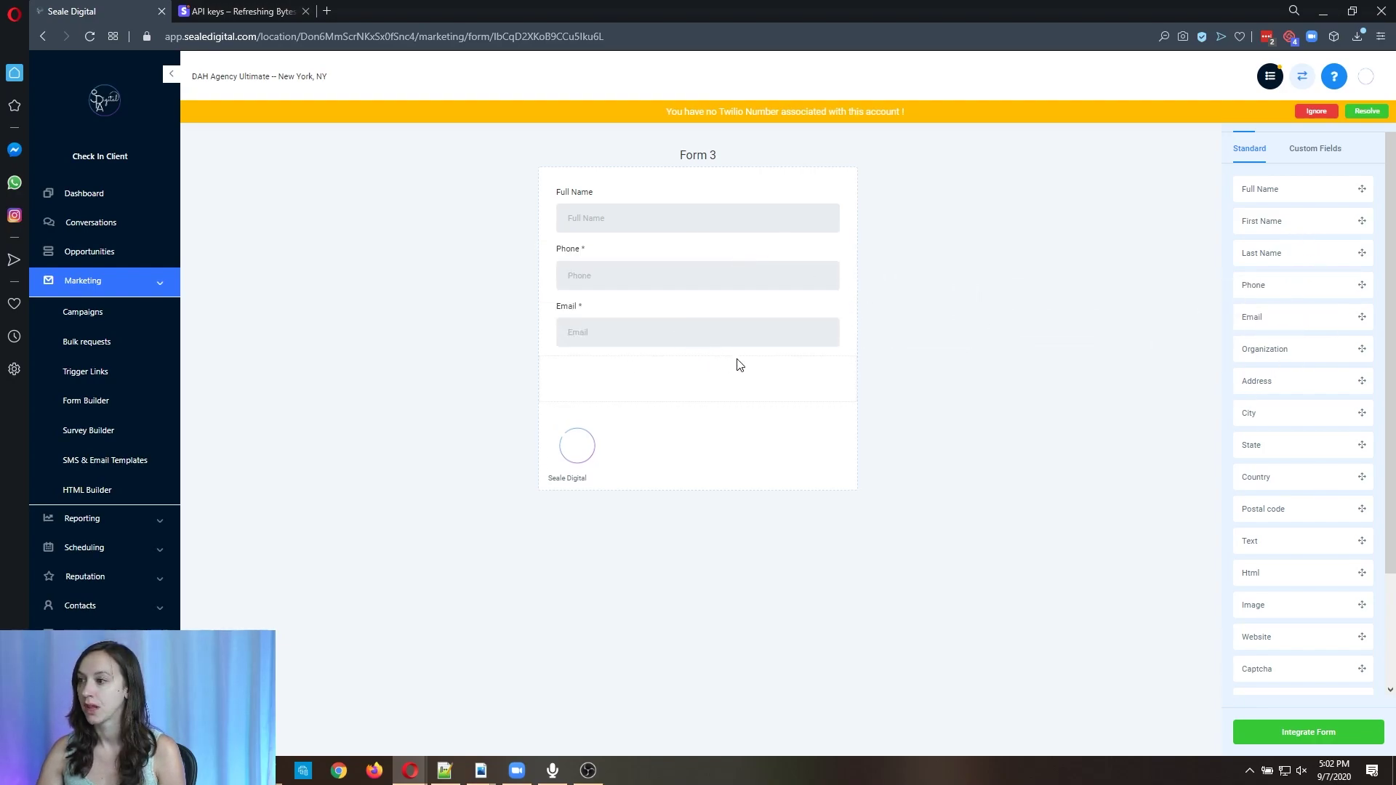
Switch off agency branding in the form's style settings.
click(1331, 149)
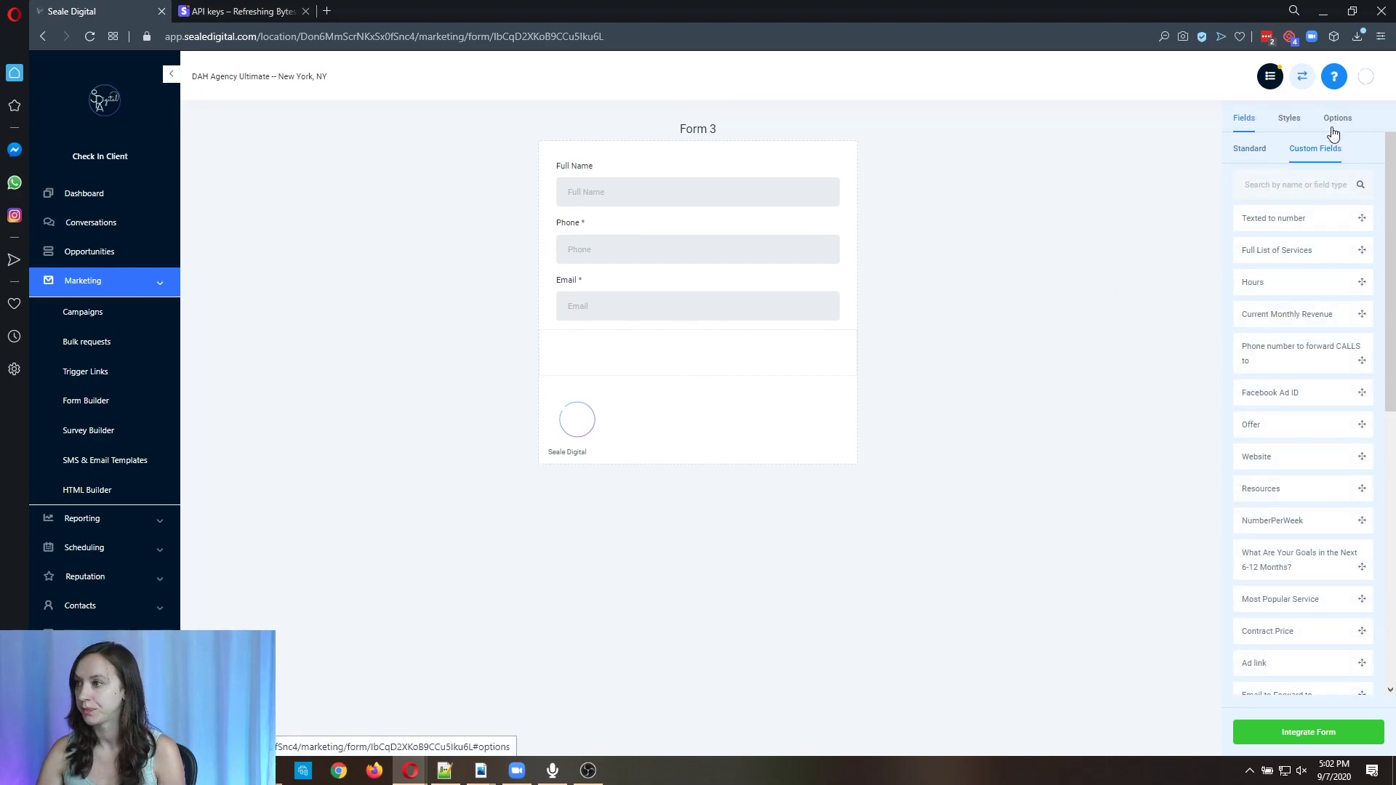
click(1335, 128)
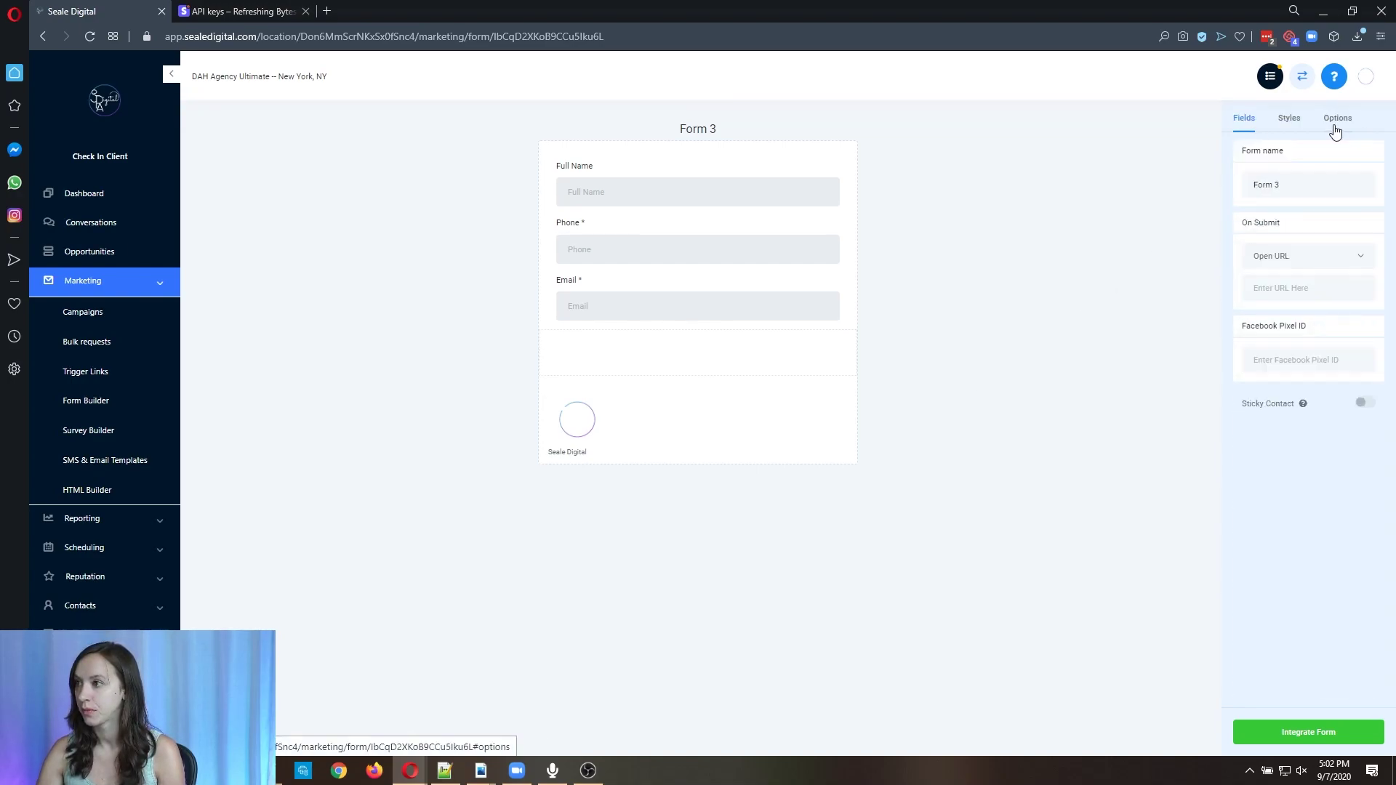
click(1289, 123)
click(1365, 566)
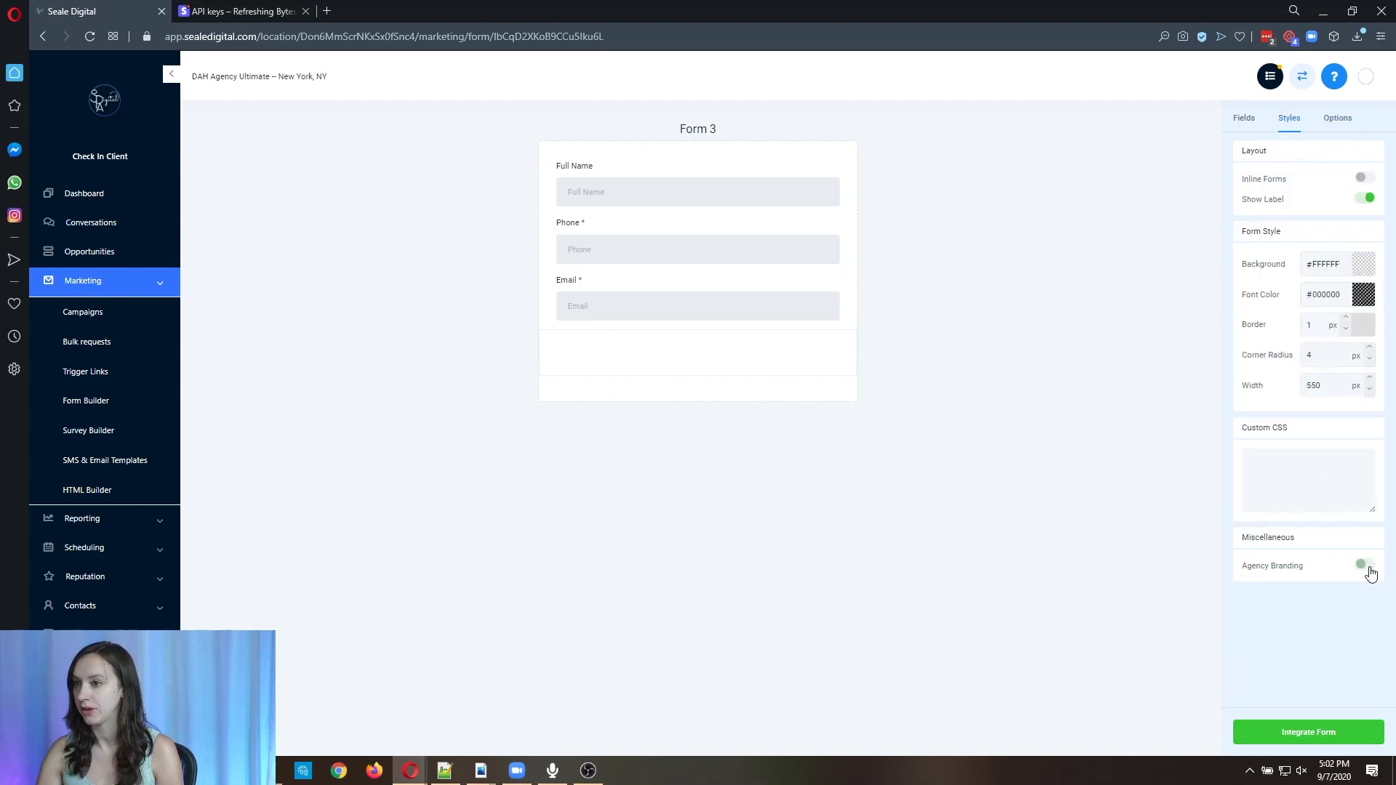
Create a new Signature-type custom field.
click(1246, 120)
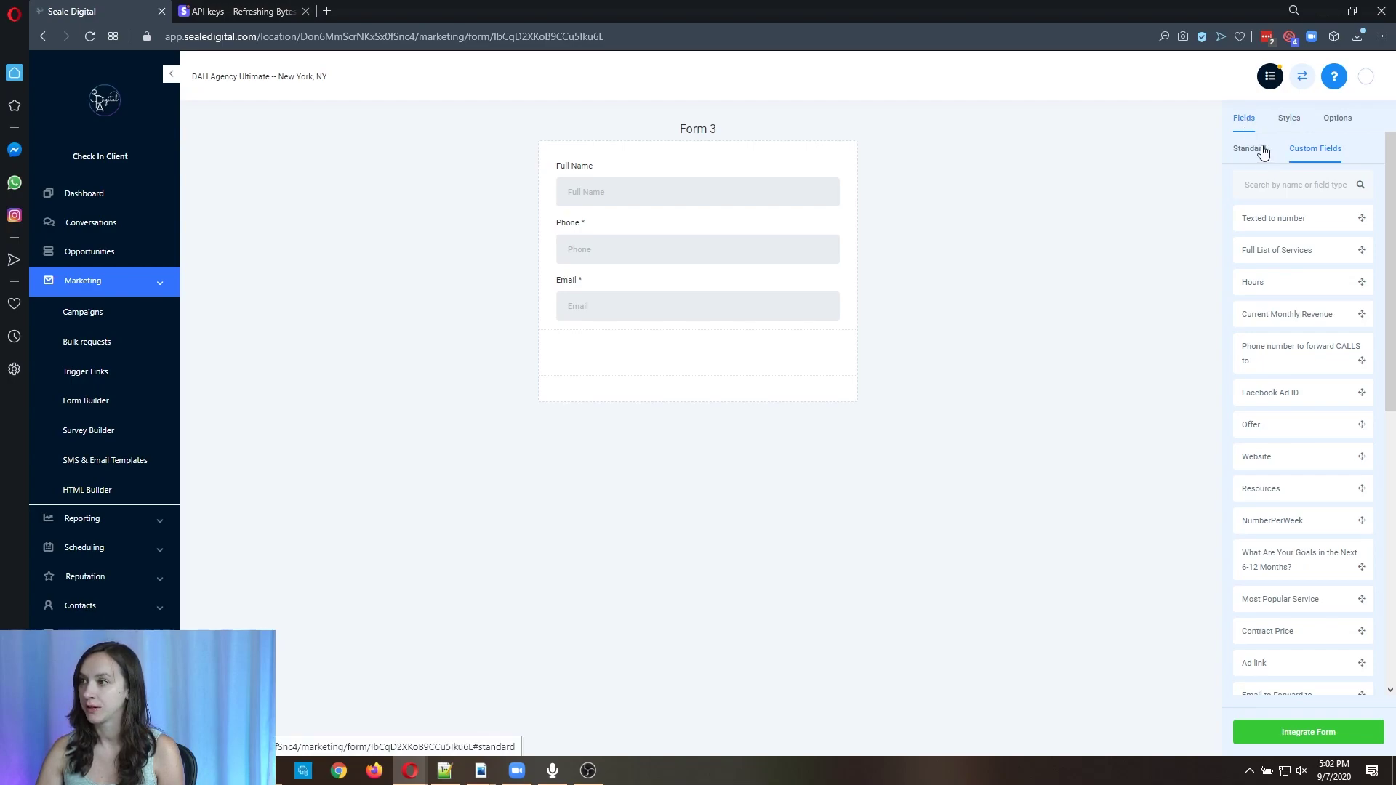
scroll(1290, 508, down, 8)
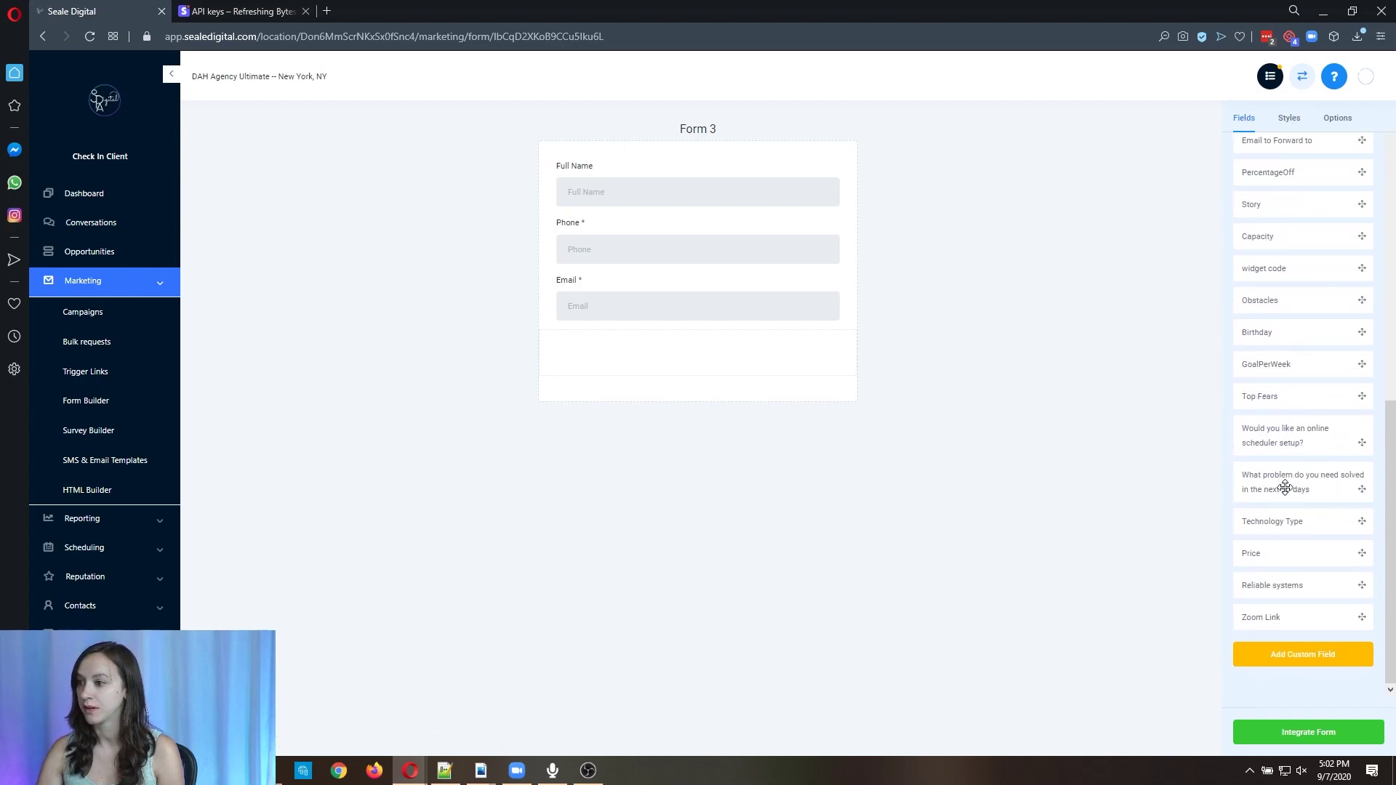
click(1325, 662)
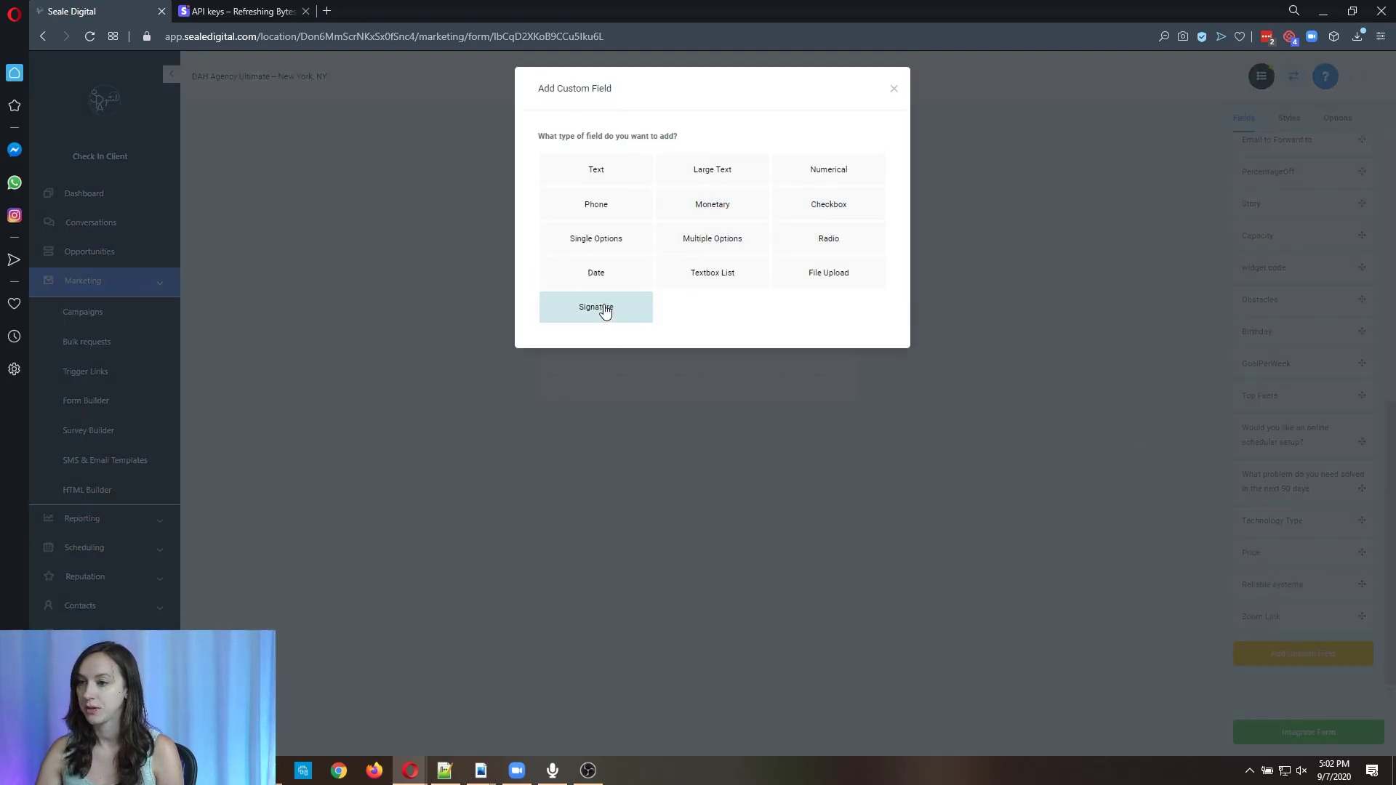
click(608, 309)
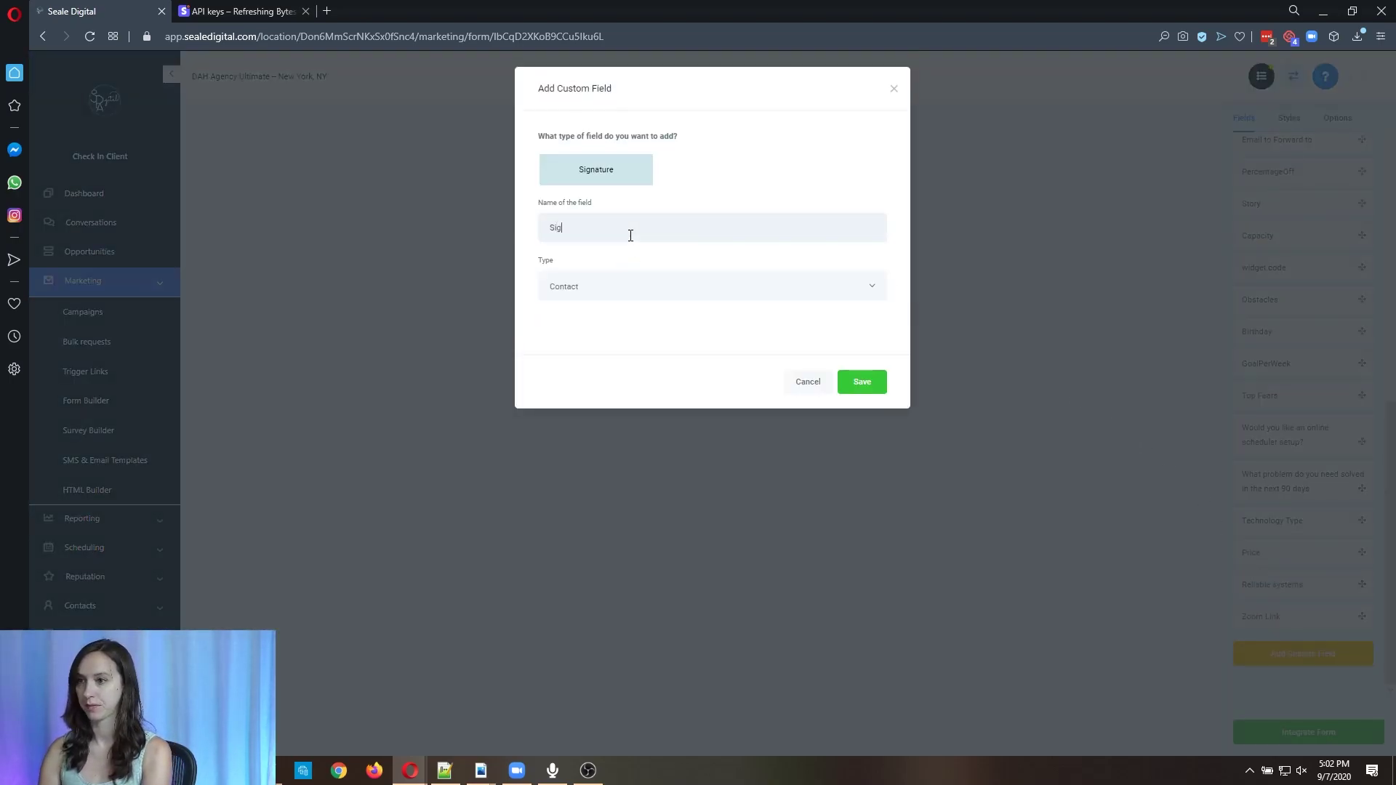
click(863, 383)
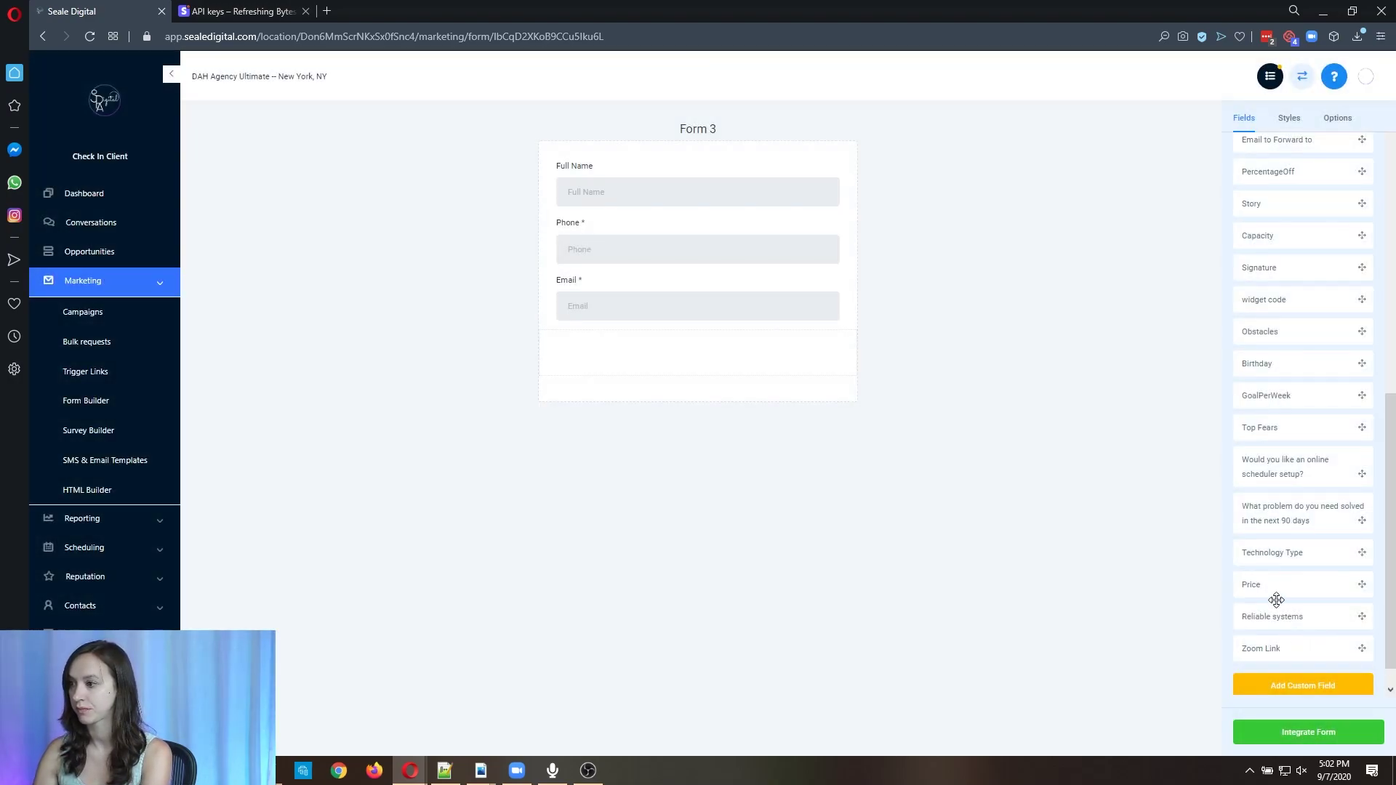
Search 'sig' and add the Signature field to Form 3 below Email.
scroll(1300, 574, up, 7)
scroll(1309, 509, up, 1)
text(sig)
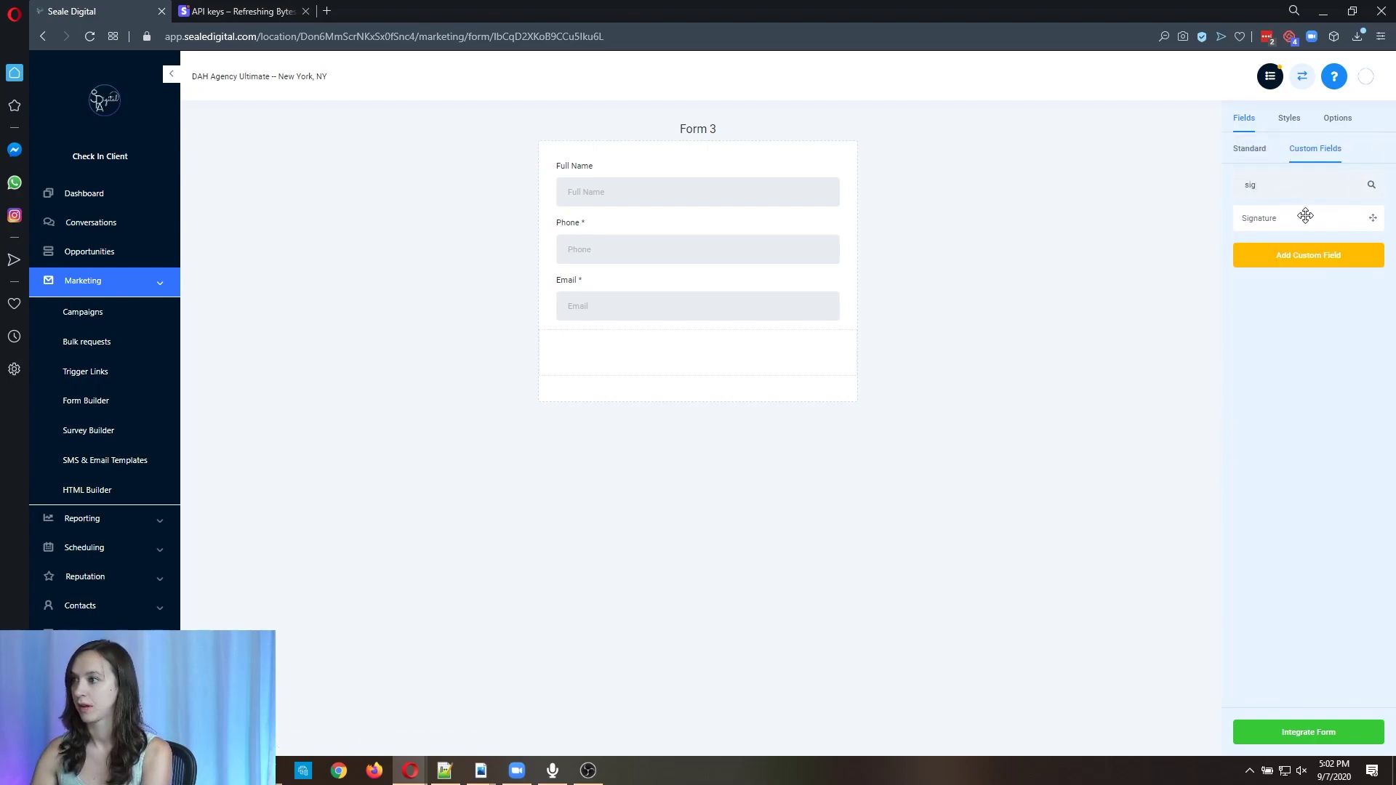
mouse_move(1306, 216)
mouse_down()
mouse_move(879, 252)
mouse_move(745, 349)
mouse_move(756, 369)
mouse_up()
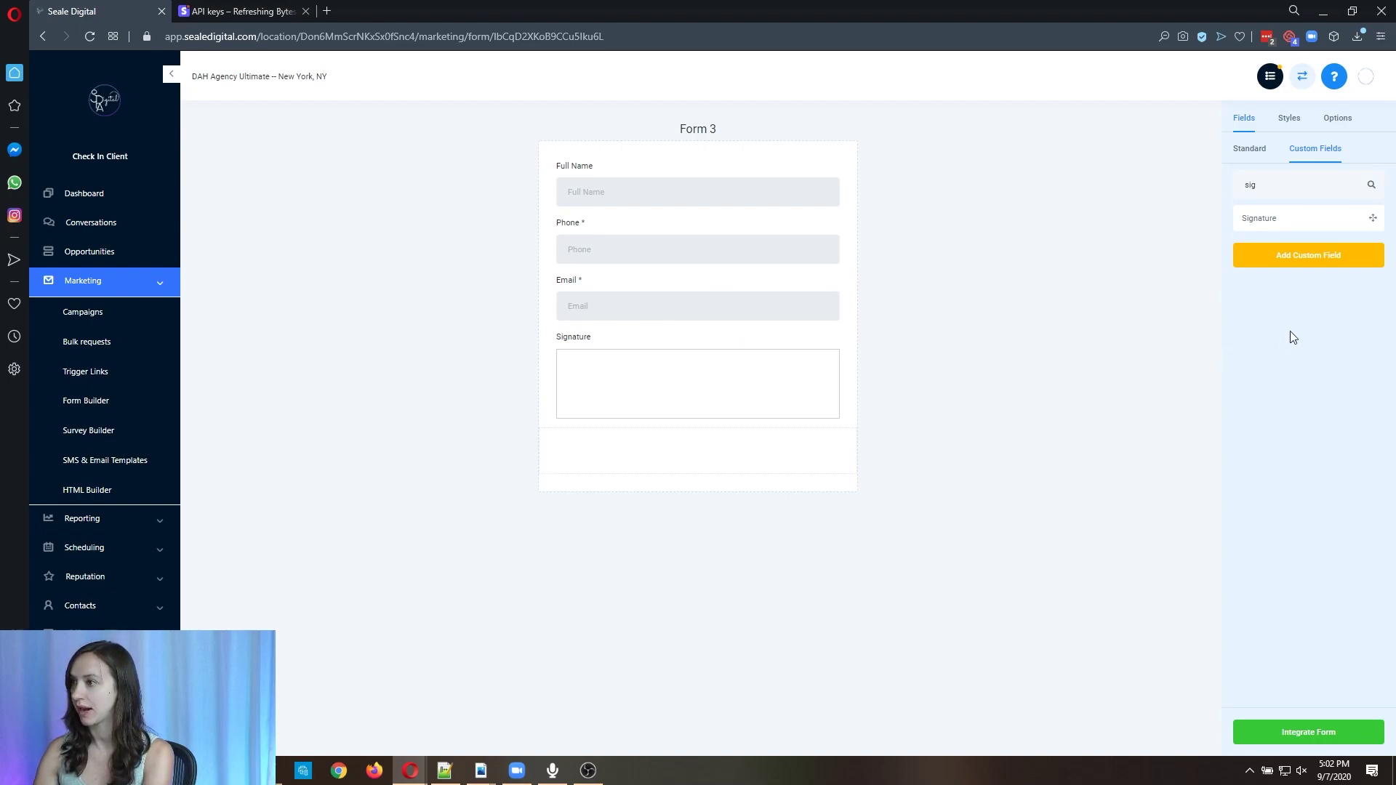
click(1252, 149)
Create a new checkbox custom field named Agree.
click(1306, 151)
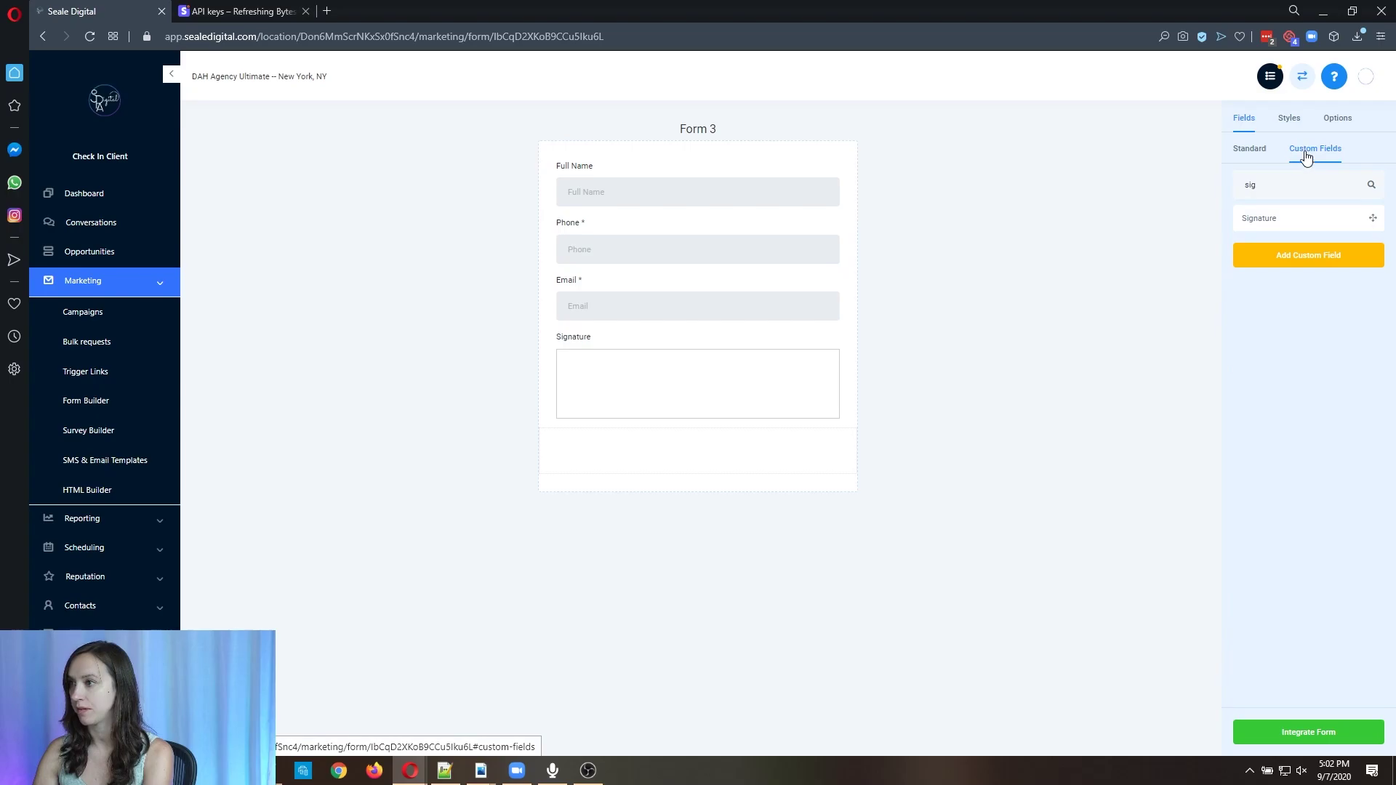
click(1366, 261)
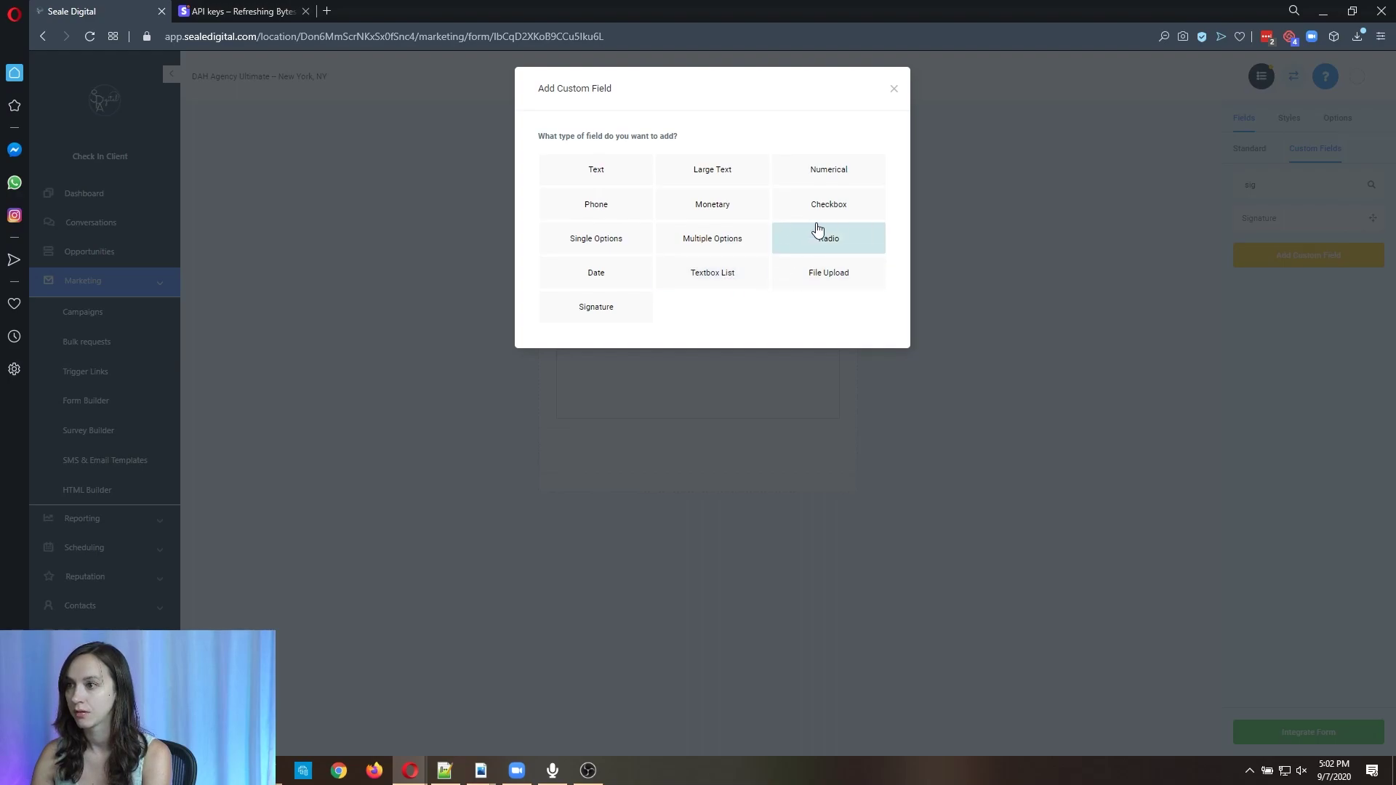
click(844, 207)
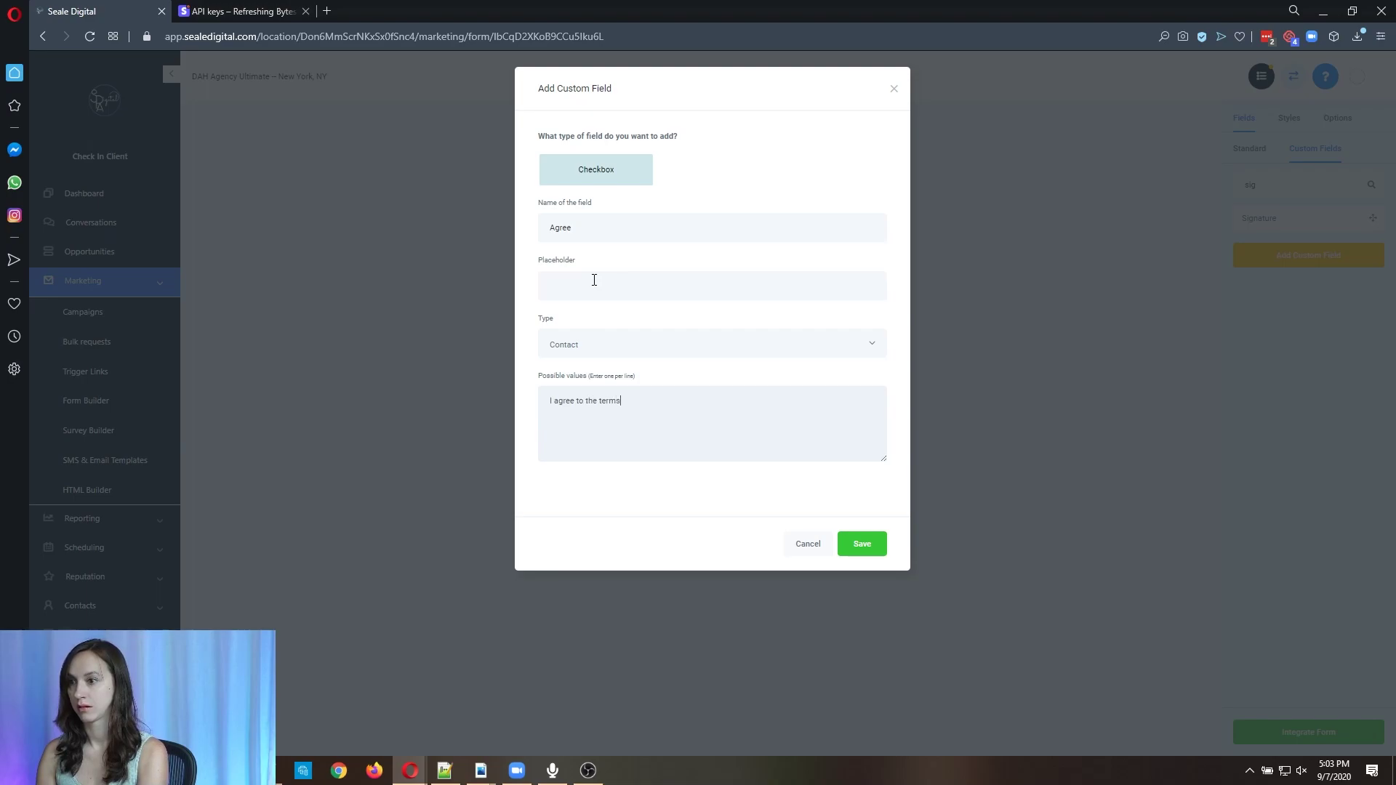
click(861, 542)
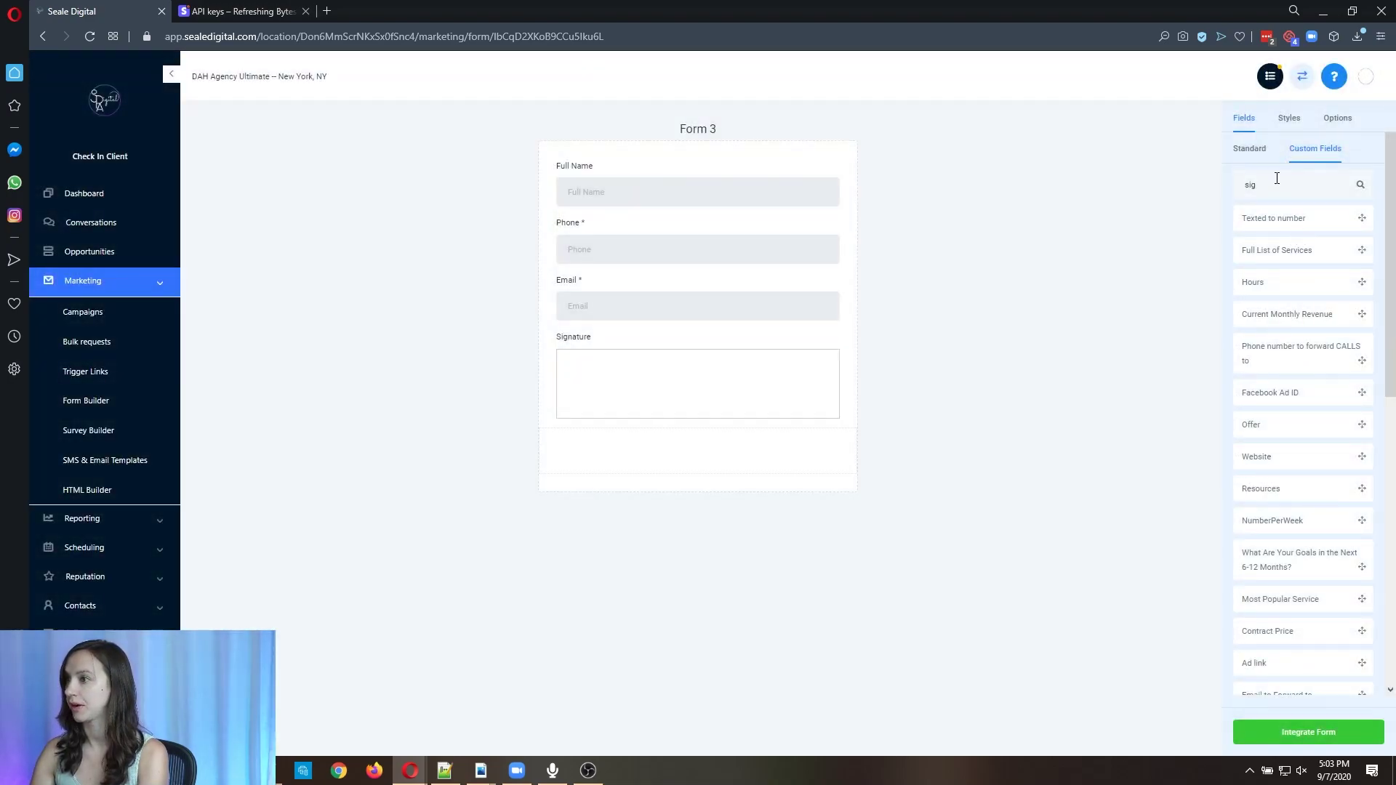
Place the Agree checkbox below Signature, then save Form 3 and return to the forms list.
key(BackSpace)
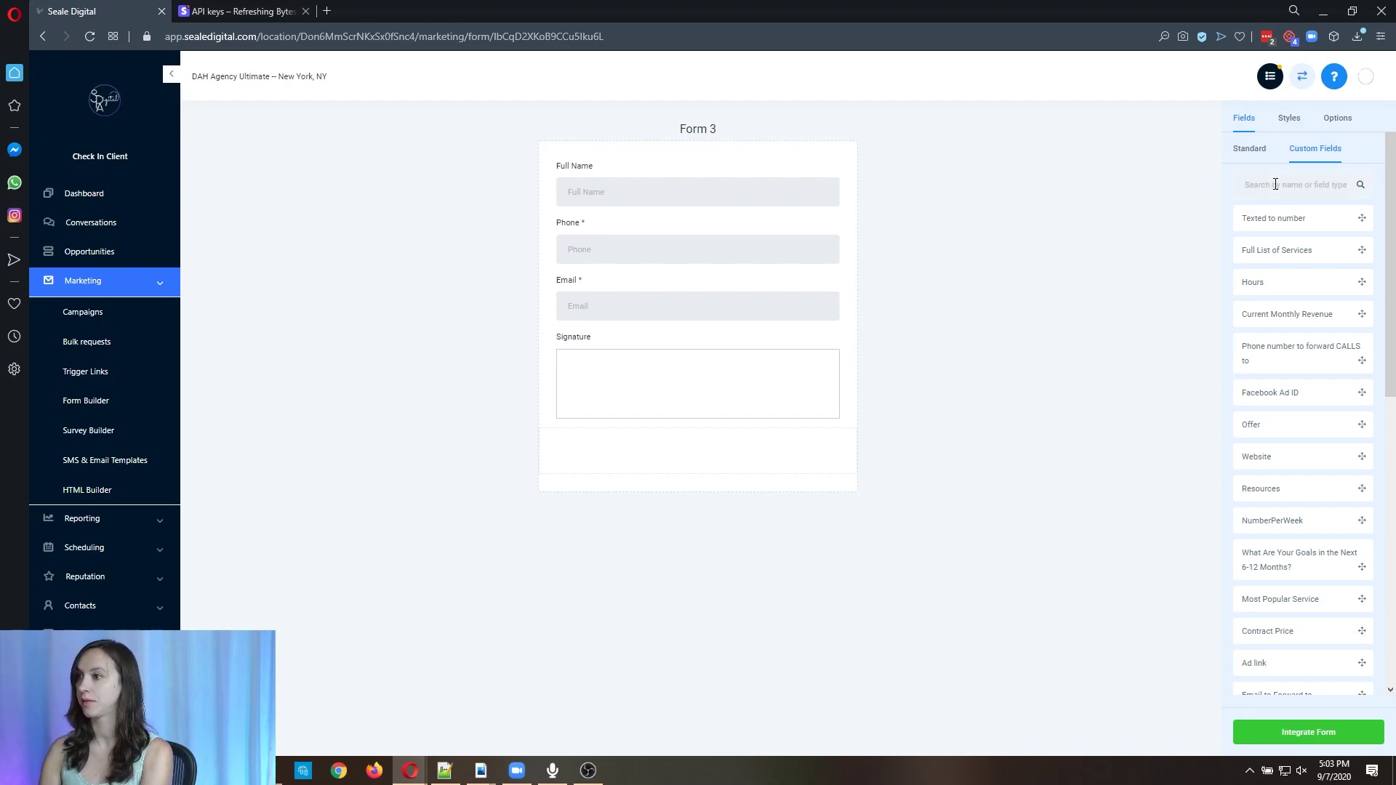
text(ag)
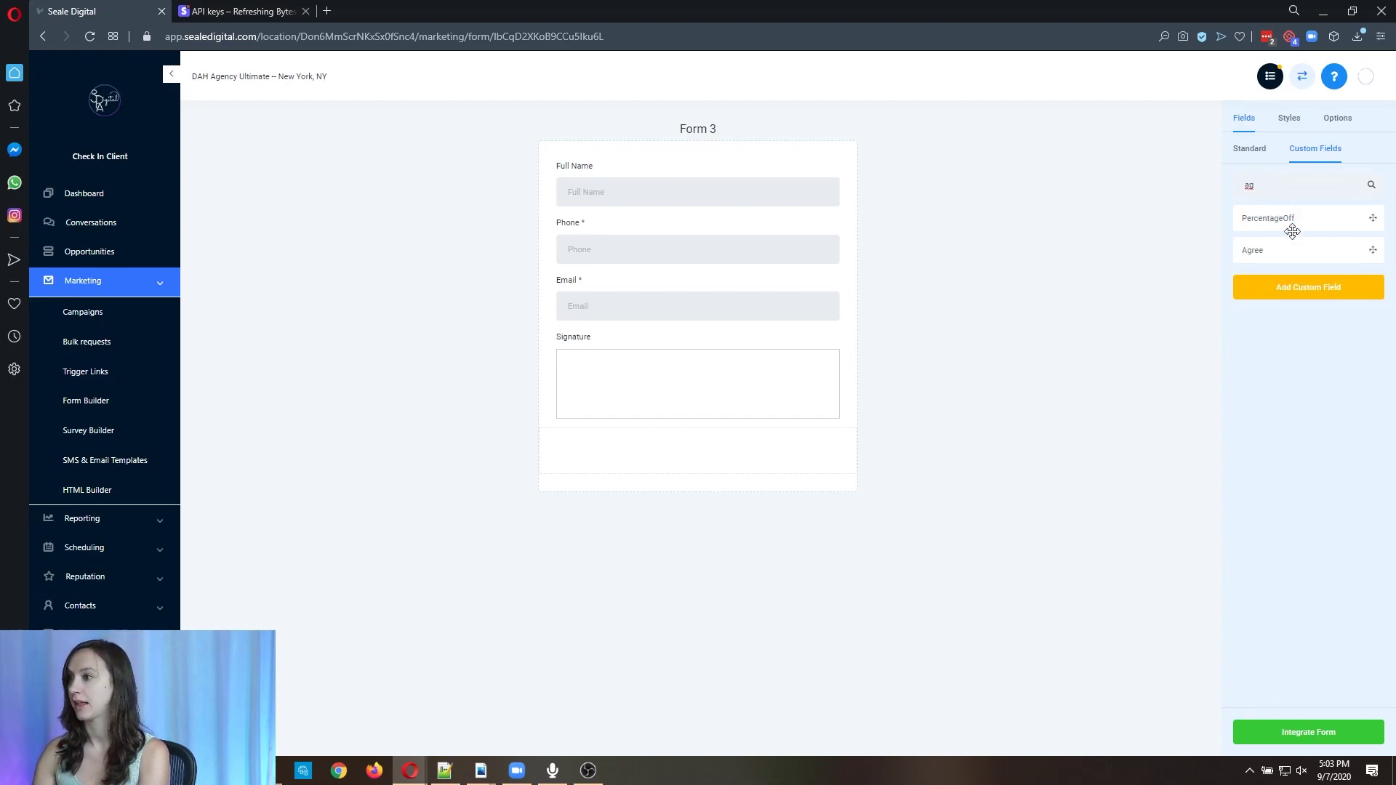
mouse_move(1316, 249)
mouse_down()
mouse_move(729, 361)
mouse_move(673, 446)
mouse_move(670, 368)
mouse_move(688, 409)
mouse_up()
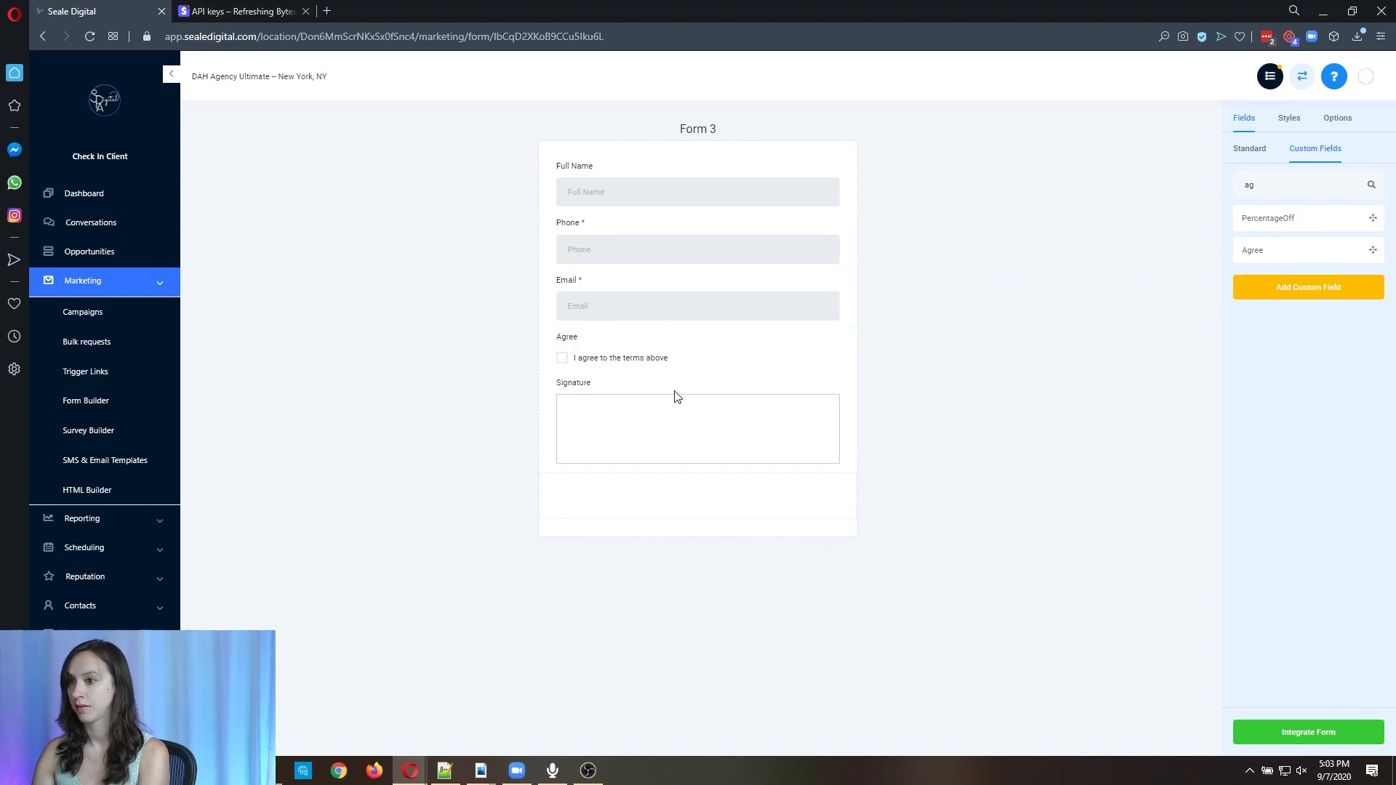
drag(608, 357, 615, 443)
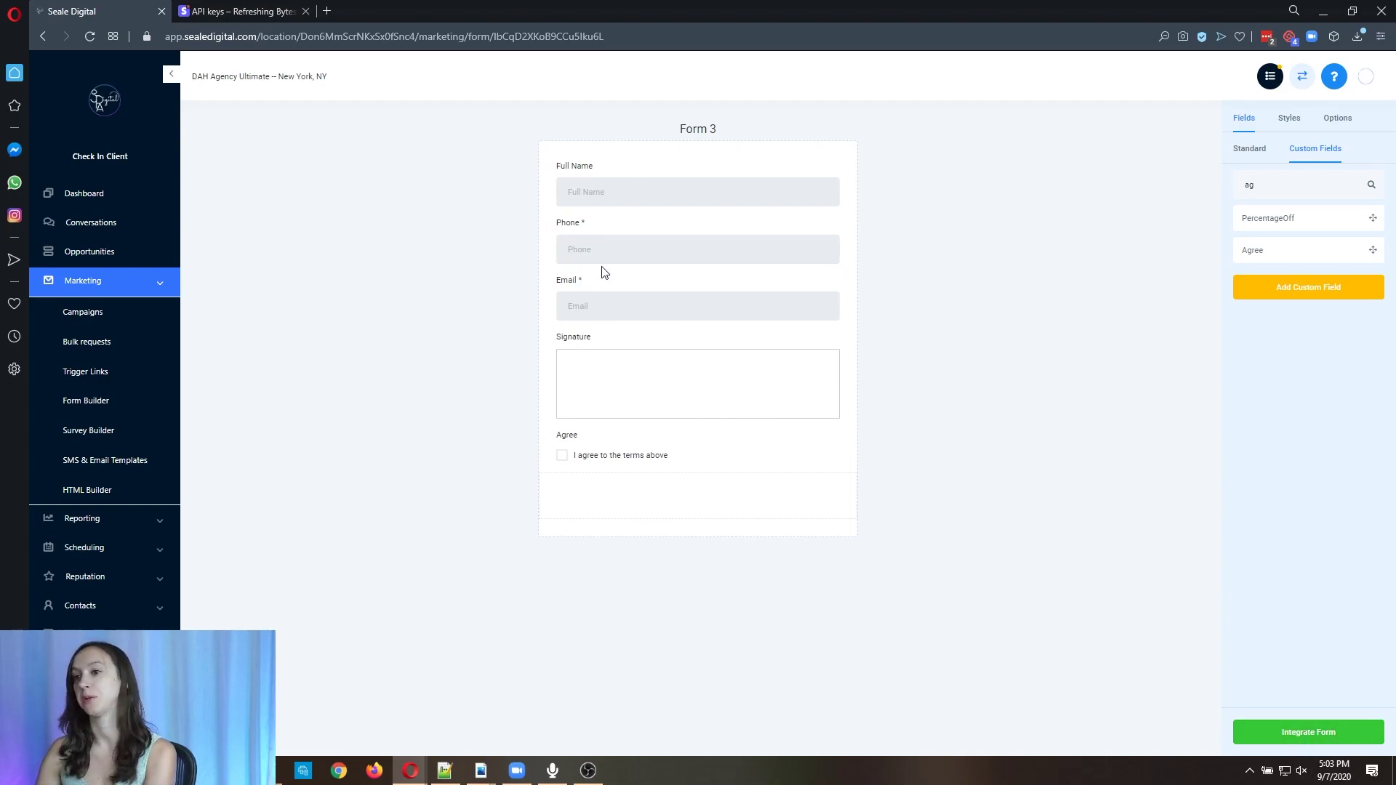
click(1318, 737)
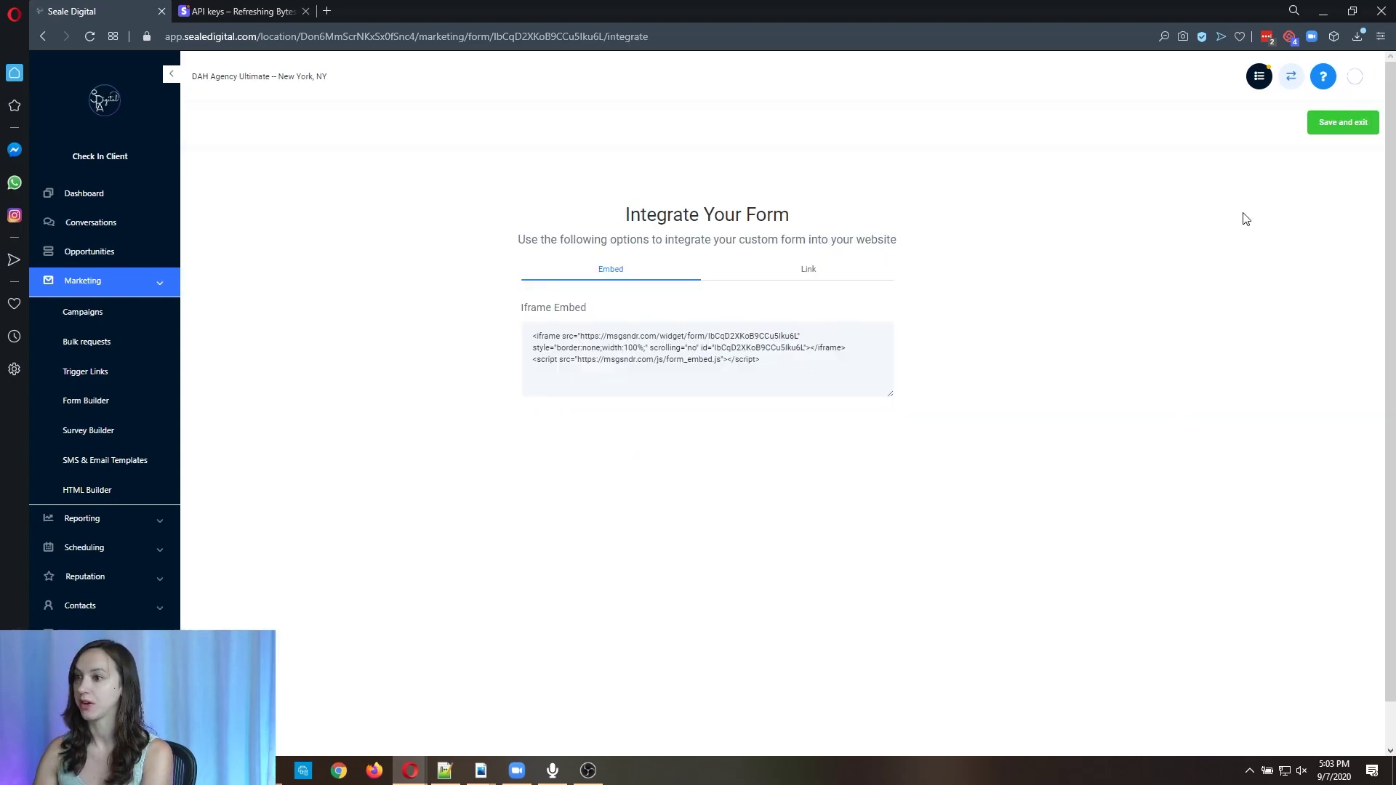
click(1332, 129)
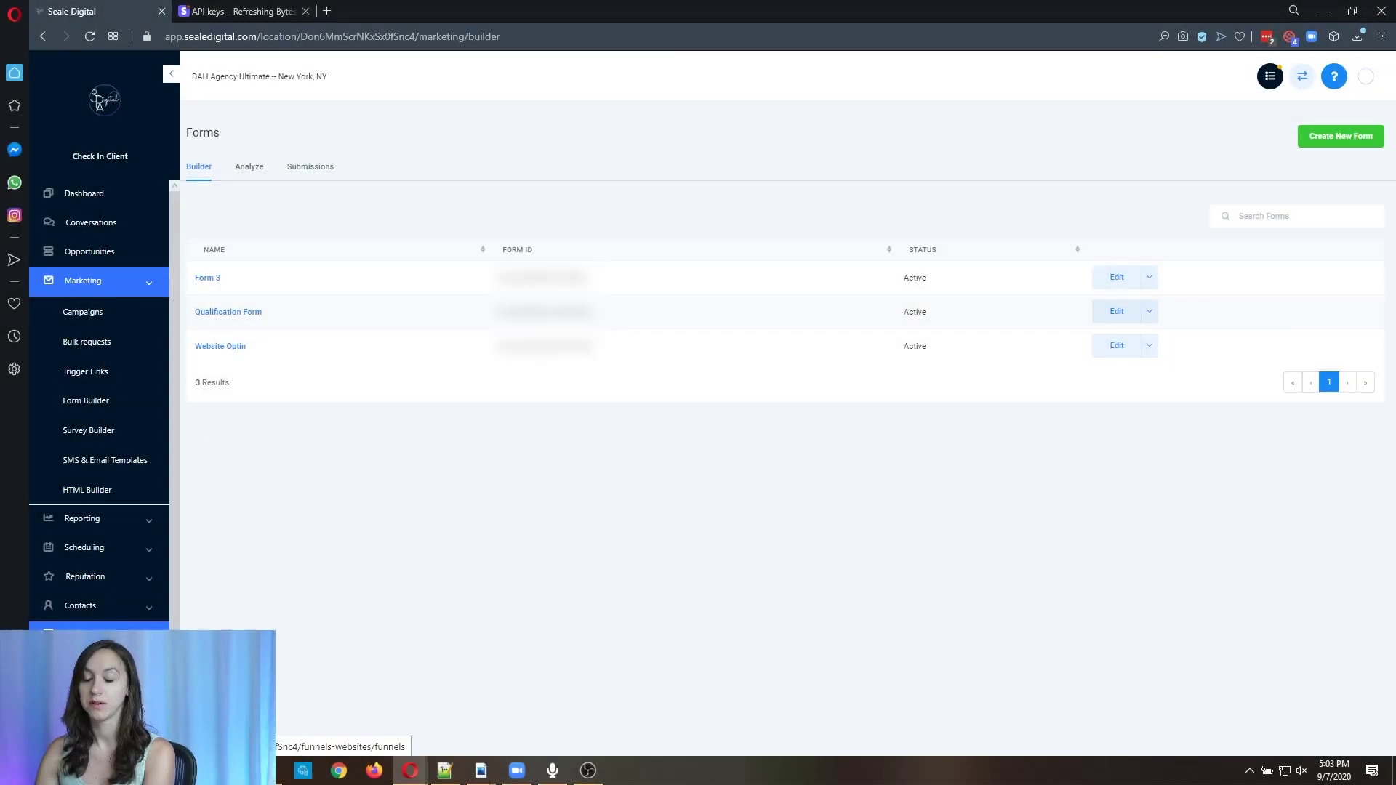
From Funnels, create a new funnel named 'Contract'.
click(96, 635)
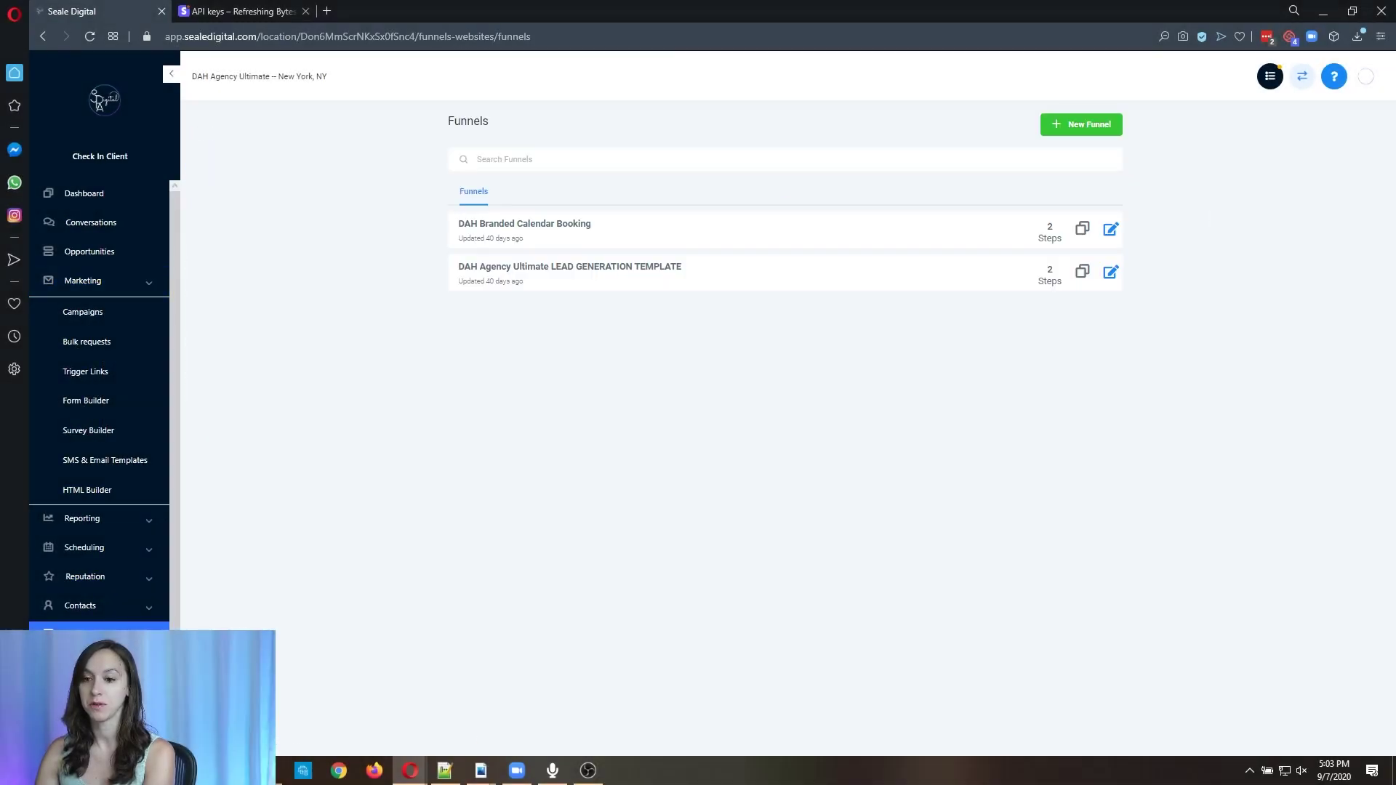
click(1062, 133)
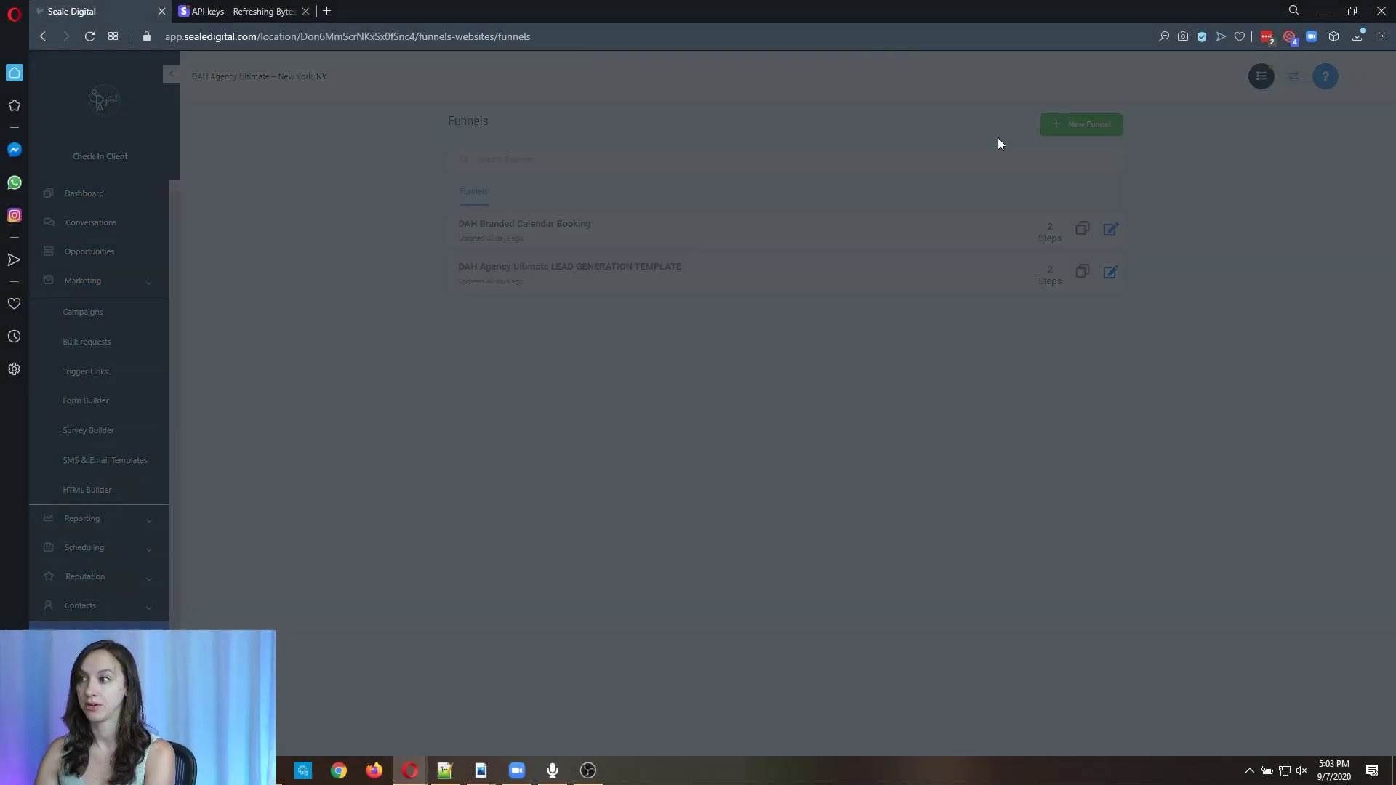
text(Contract)
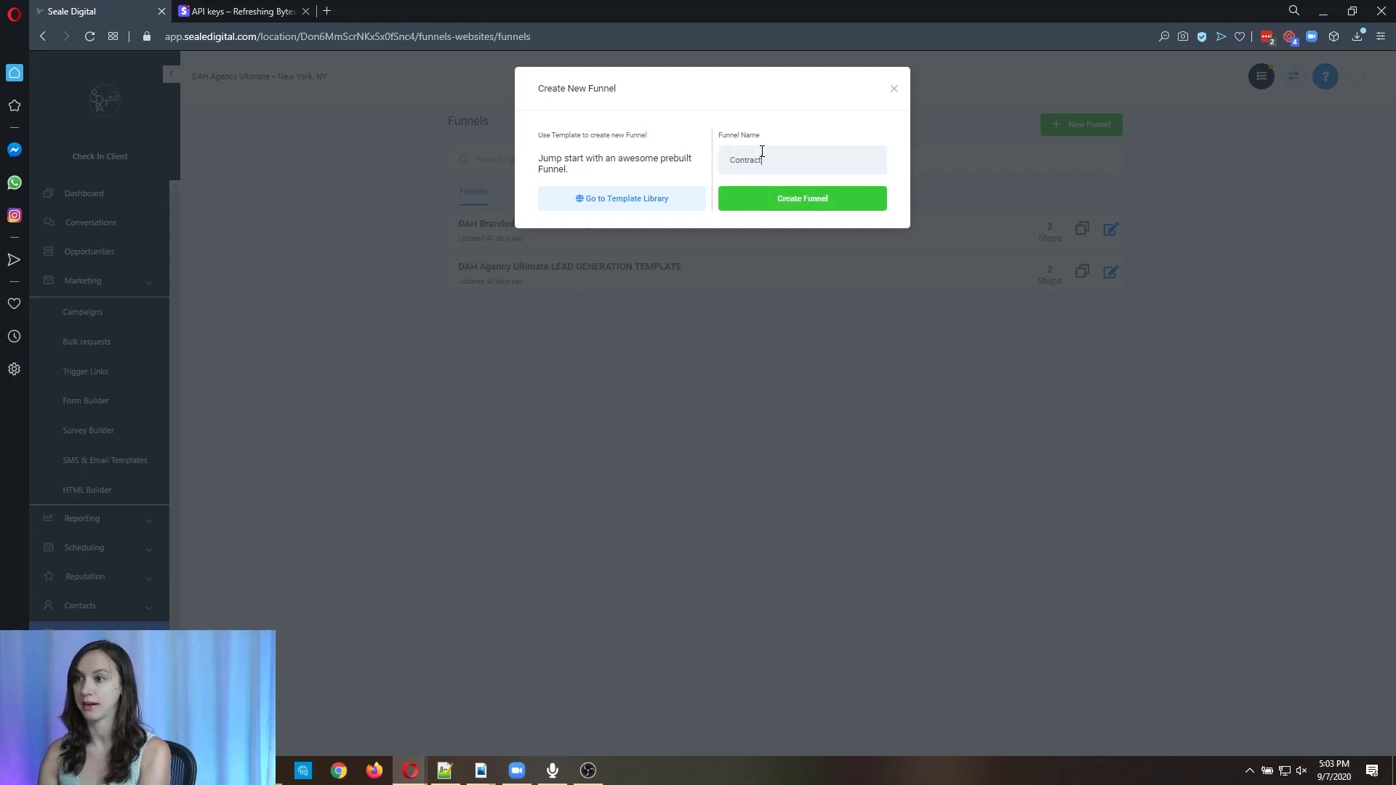
click(860, 197)
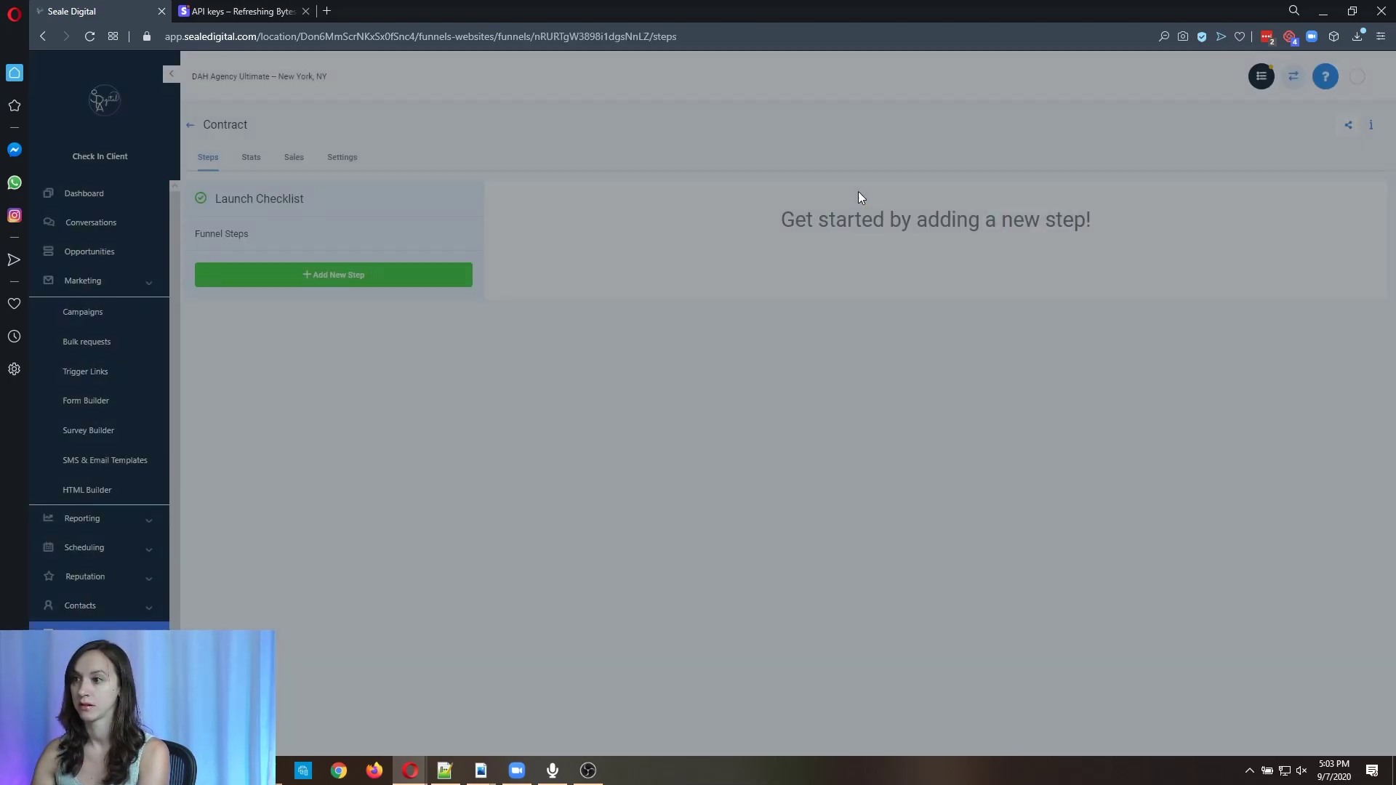
Add a step named 'Contract' to the funnel and open its page for editing.
click(396, 274)
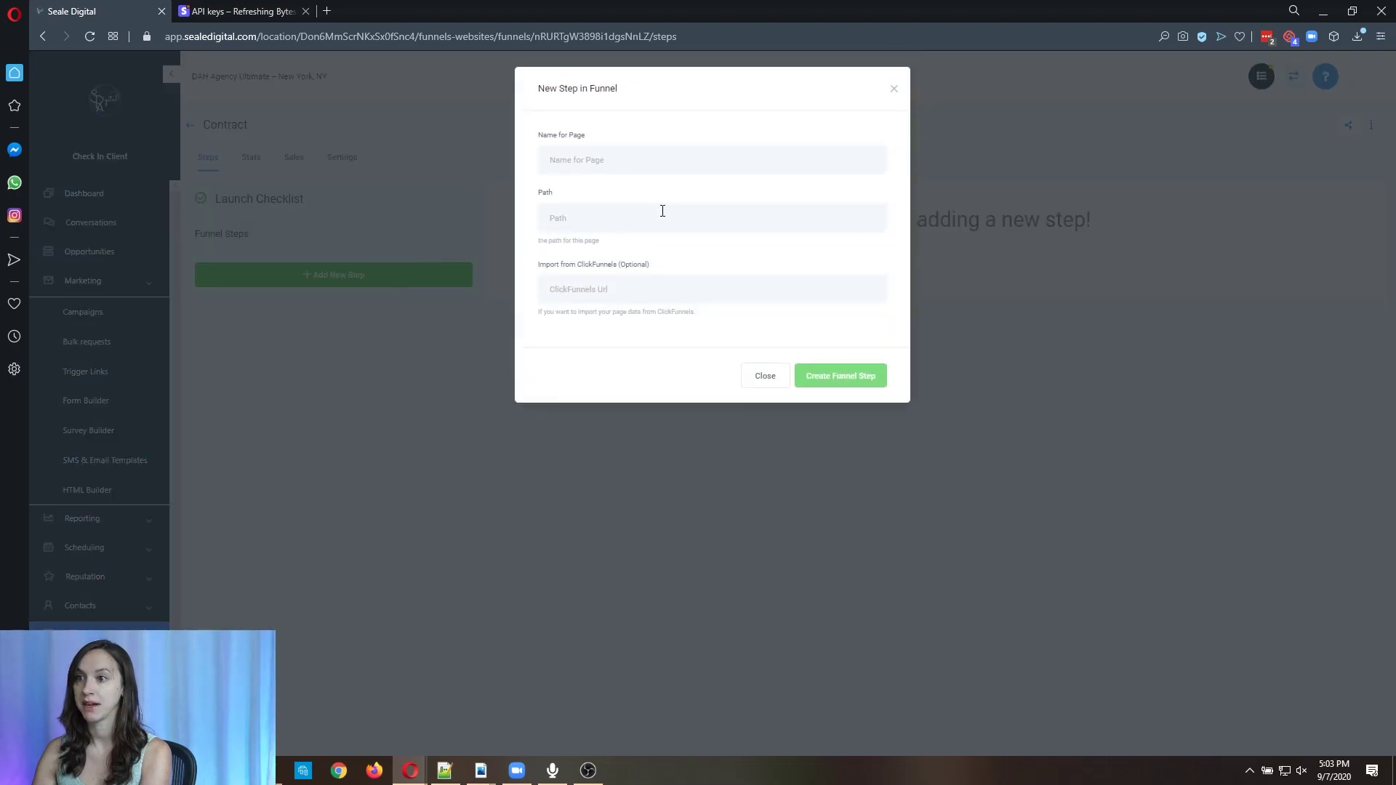
text(Contract)
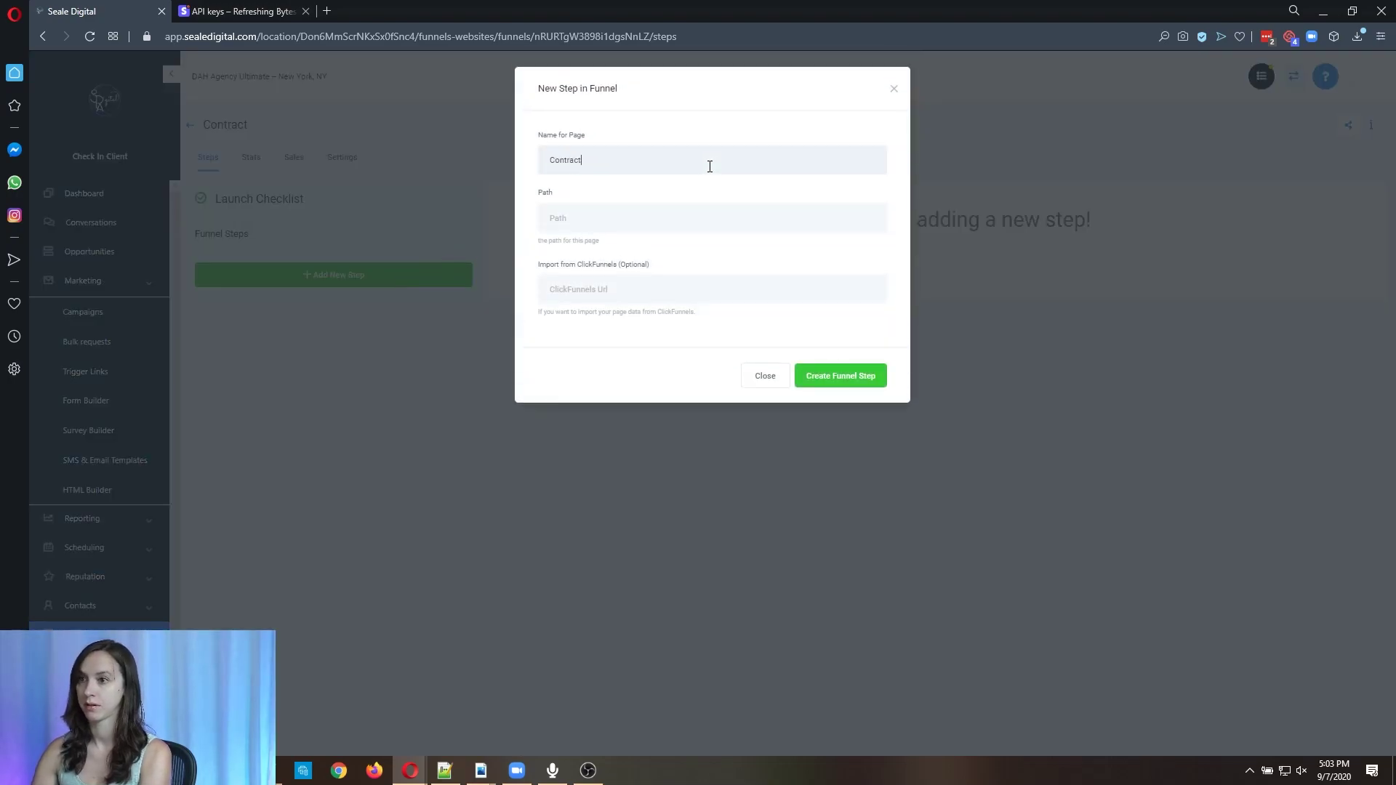
click(853, 388)
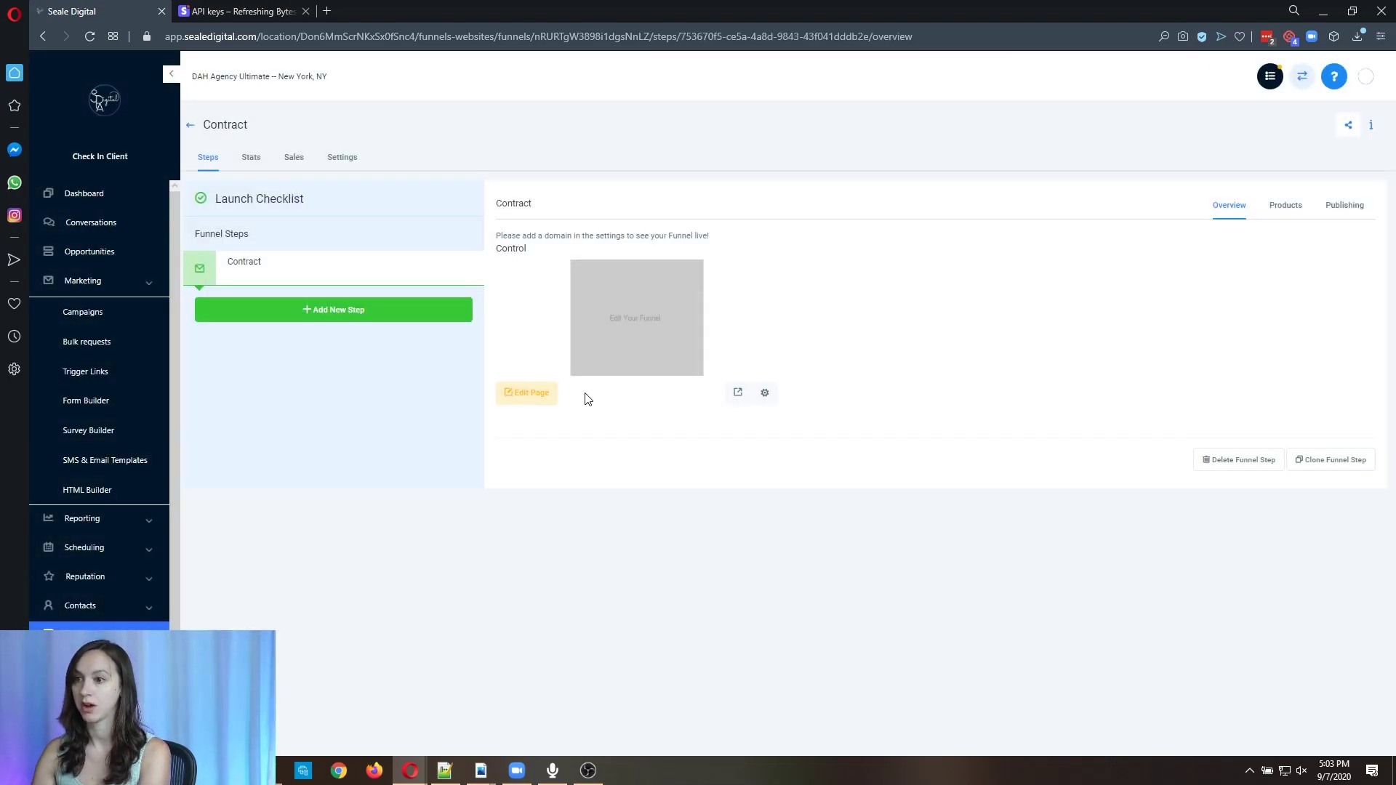
click(536, 395)
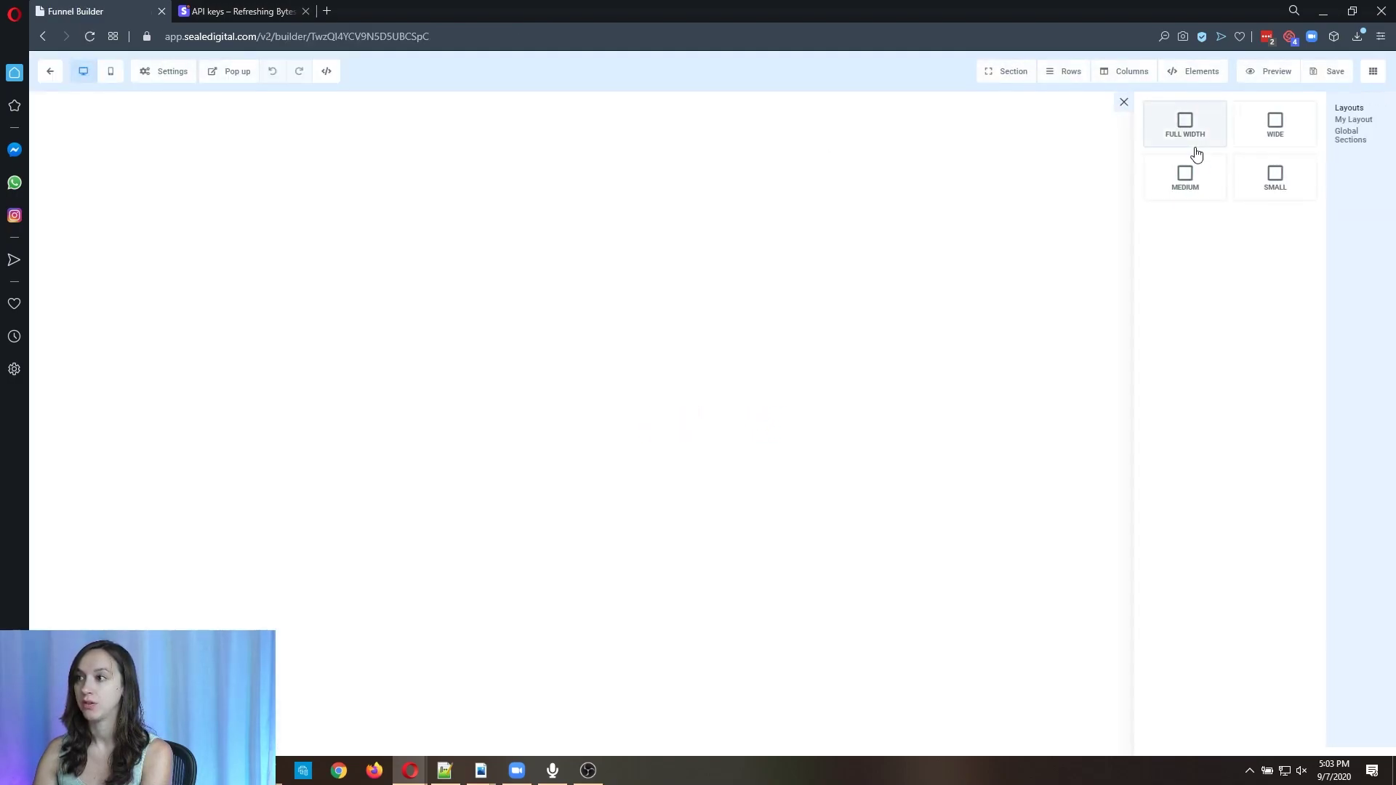
Add a full-width section, a one-column row and a 'Please review and sign below' headline.
click(1195, 137)
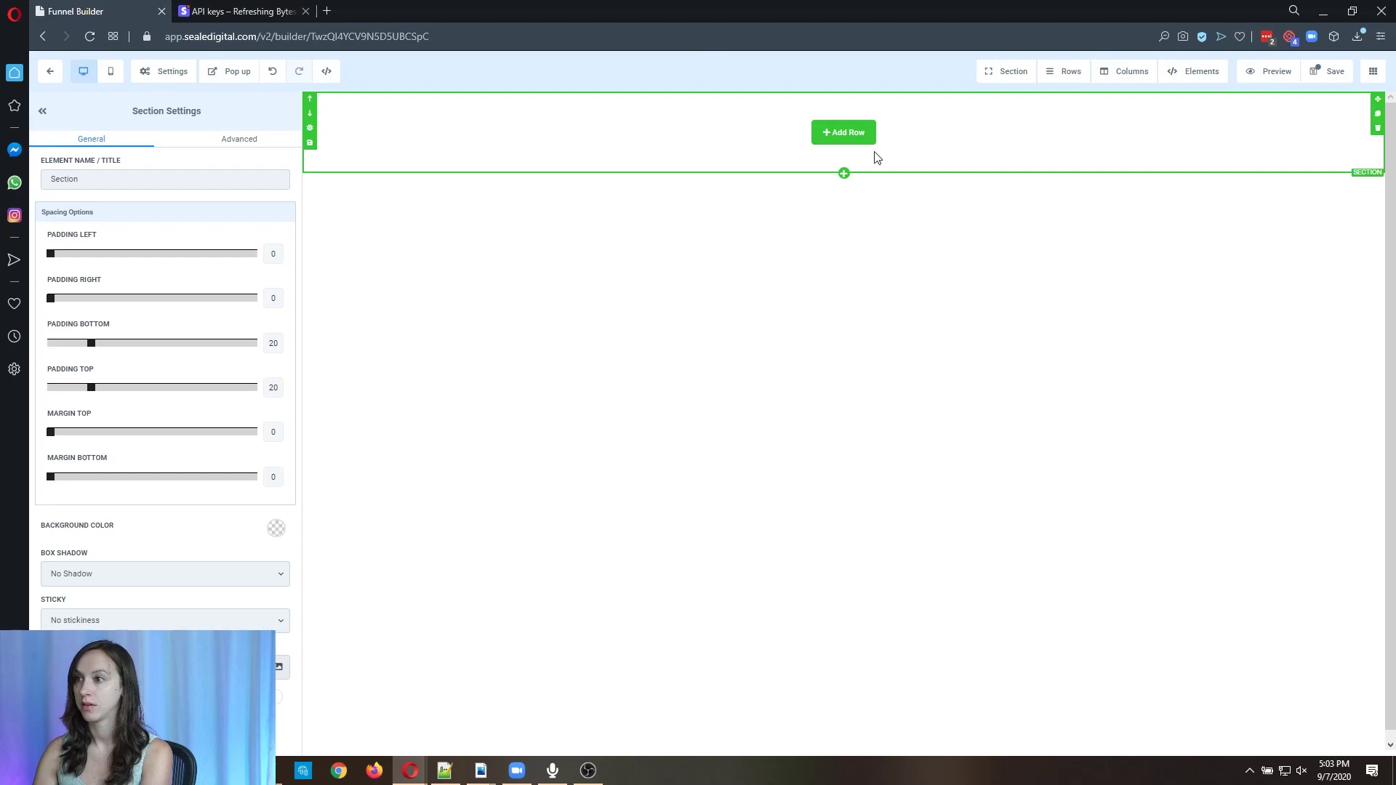
click(851, 136)
click(1246, 162)
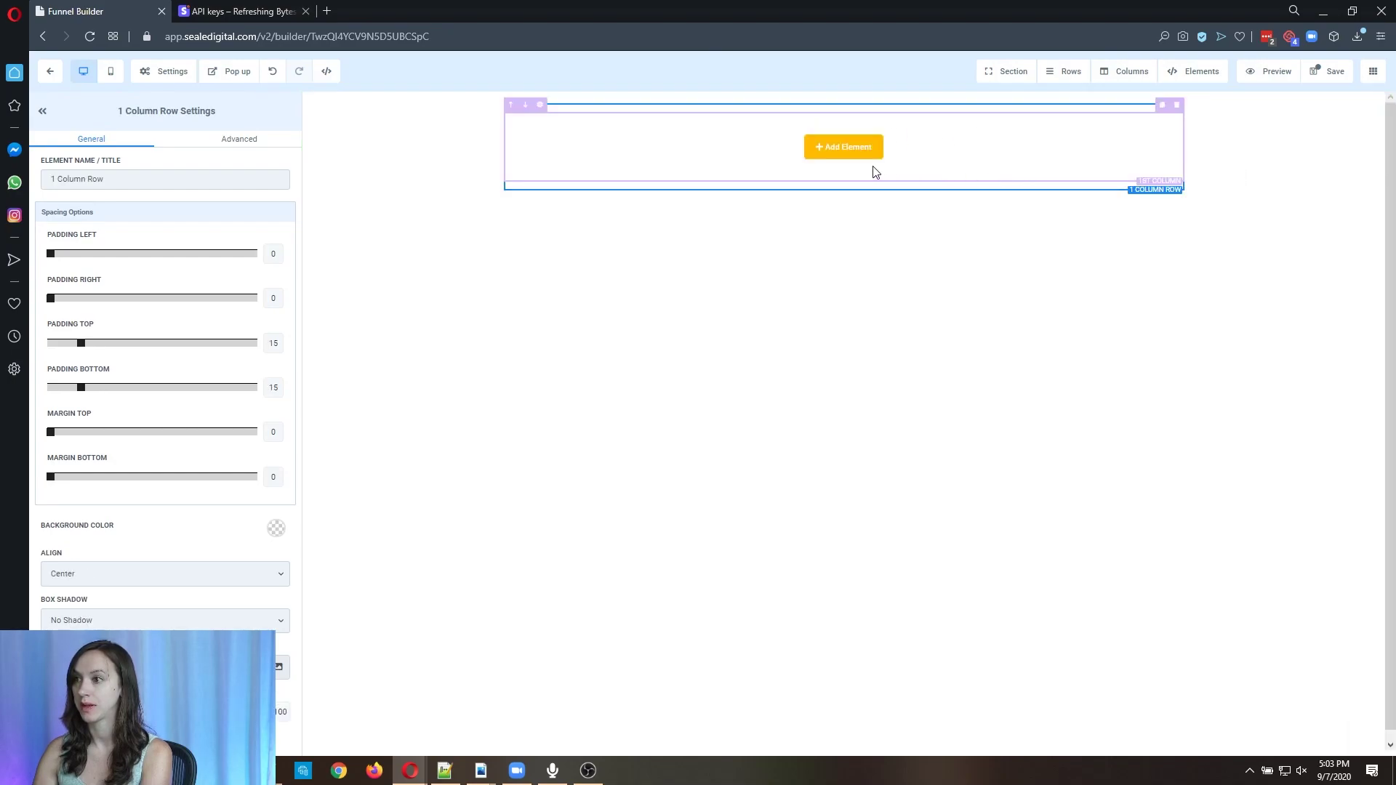
click(846, 150)
click(1200, 187)
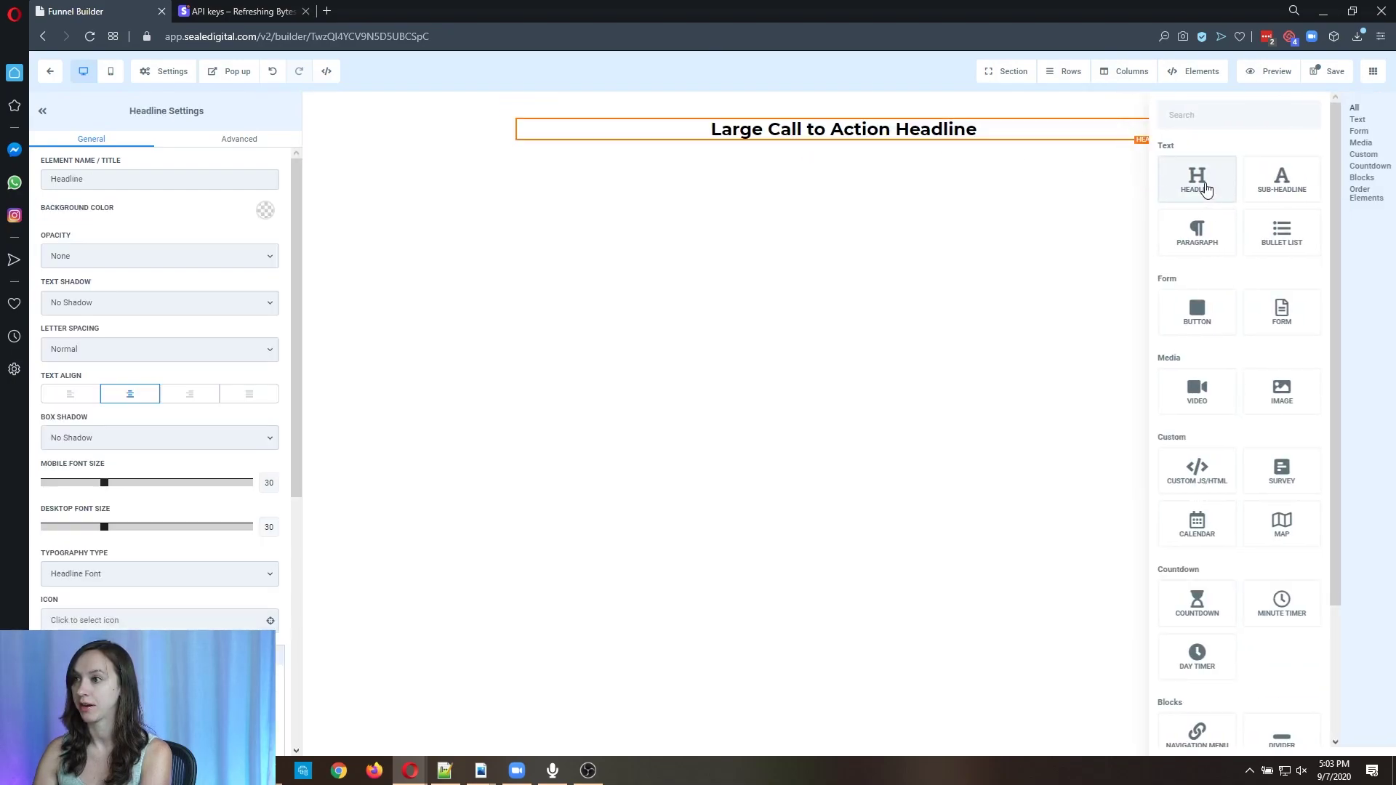
triple_click(1019, 130)
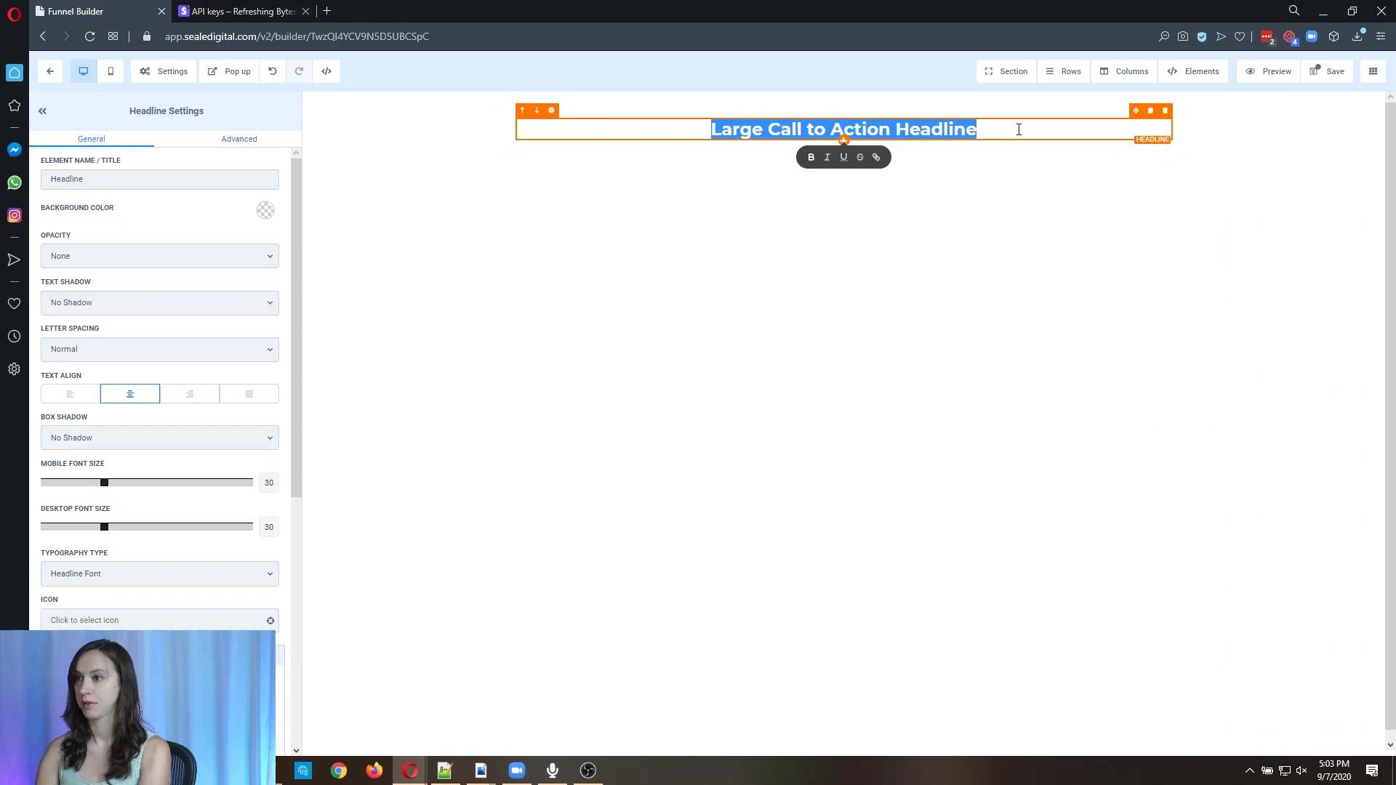
text(Please review and sign below)
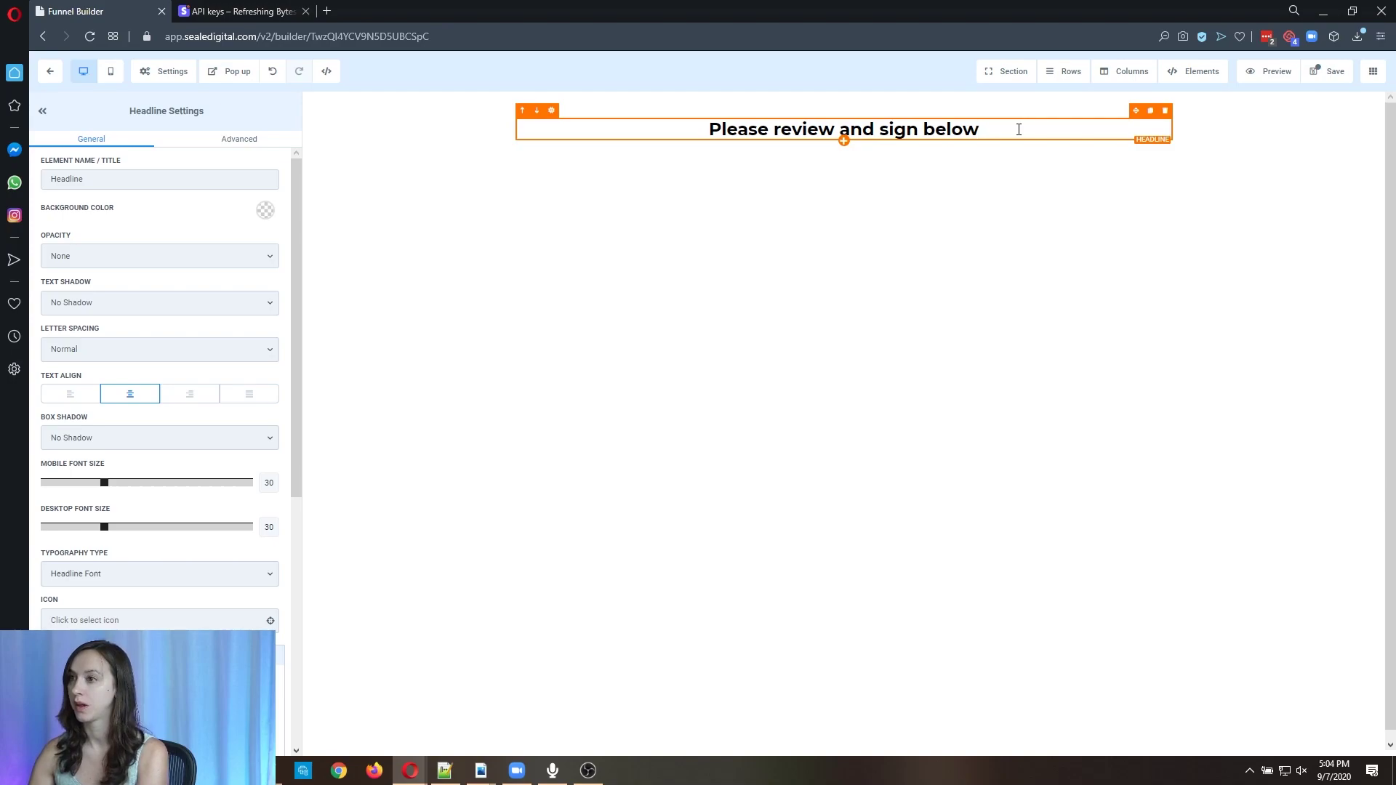
Add a form element below the headline and set it to Form 3.
click(844, 141)
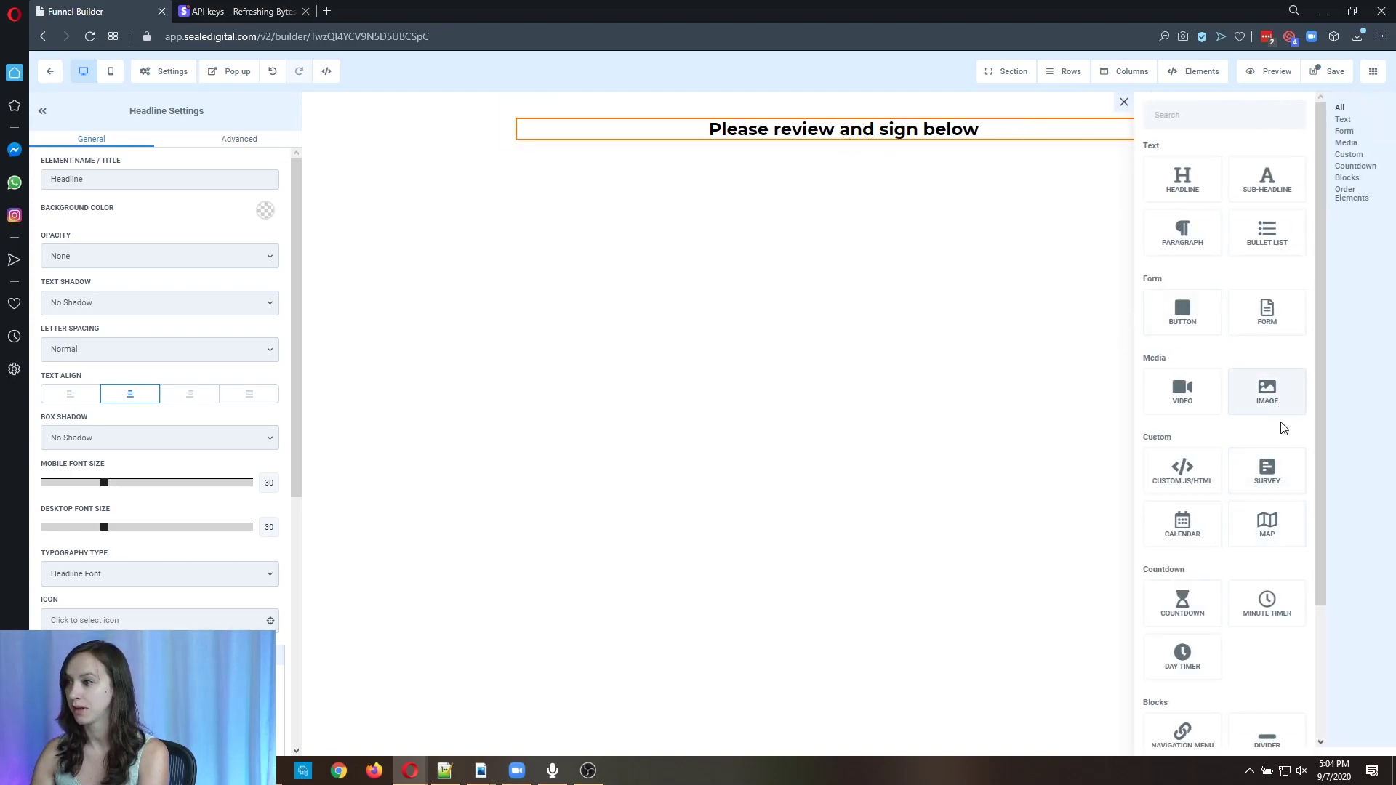
scroll(1285, 446, down, 3)
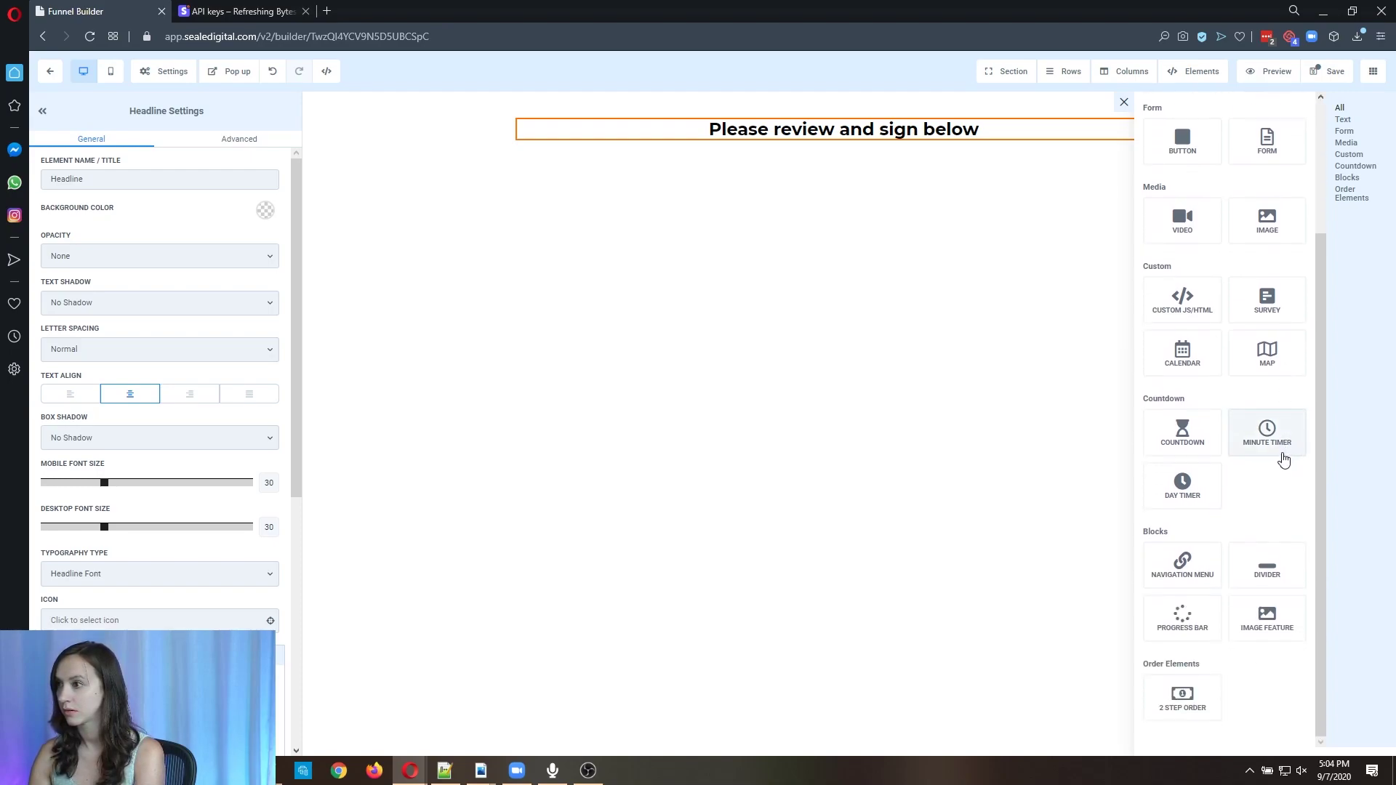
scroll(1278, 458, up, 3)
drag(1262, 312, 835, 148)
click(708, 401)
scroll(684, 426, down, 1)
click(620, 419)
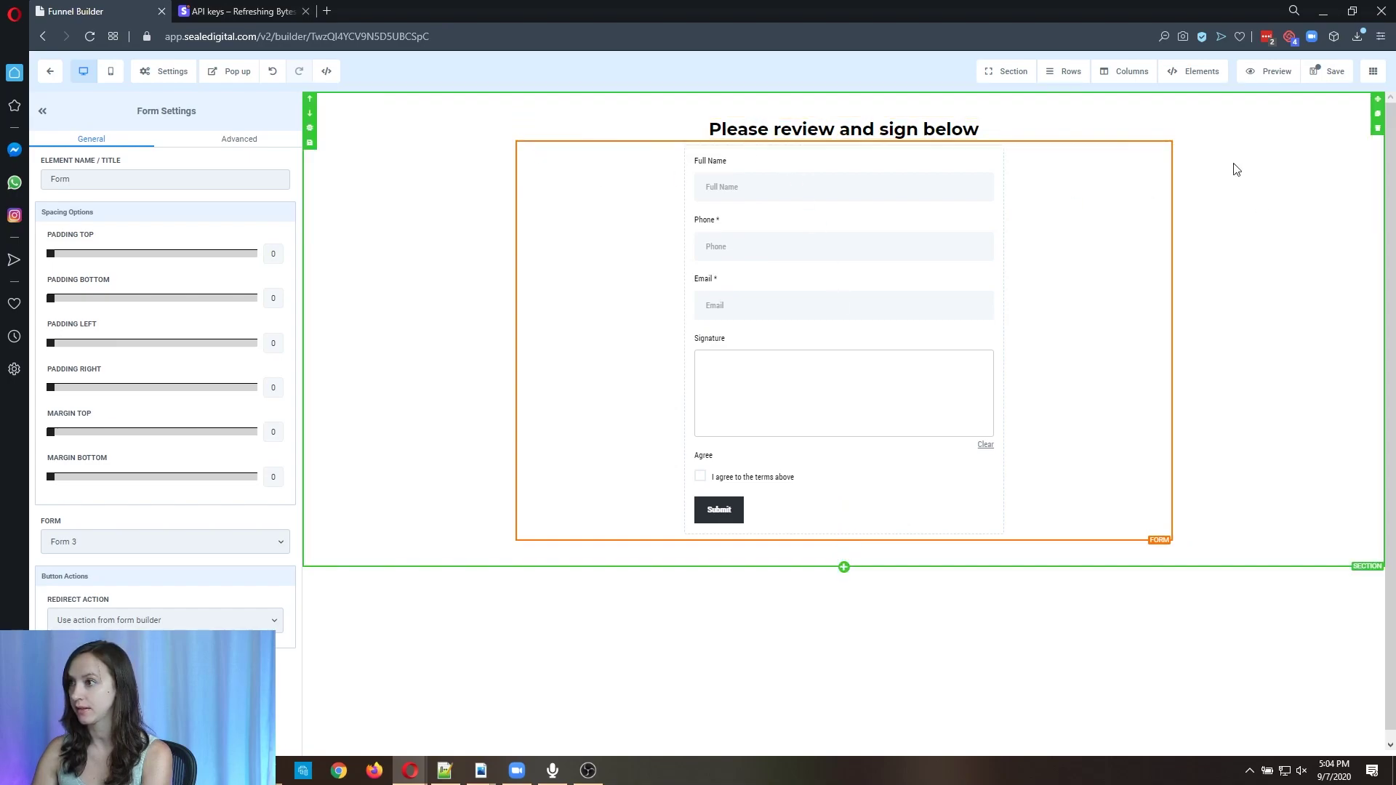
Add a 'You will get' paragraph listing X, Y, Z below the headline and save the page.
mouse_move(1203, 70)
click(1216, 109)
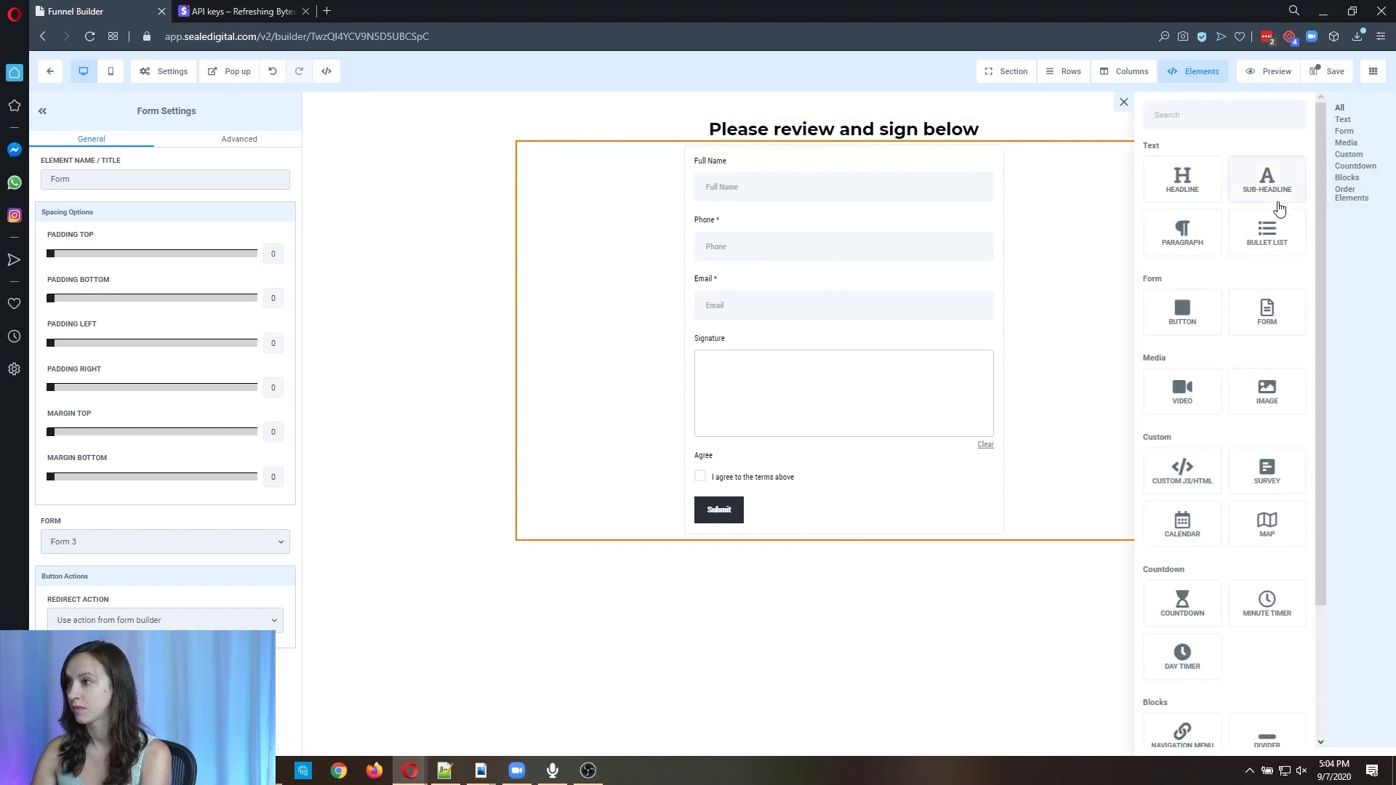
drag(1183, 232, 961, 169)
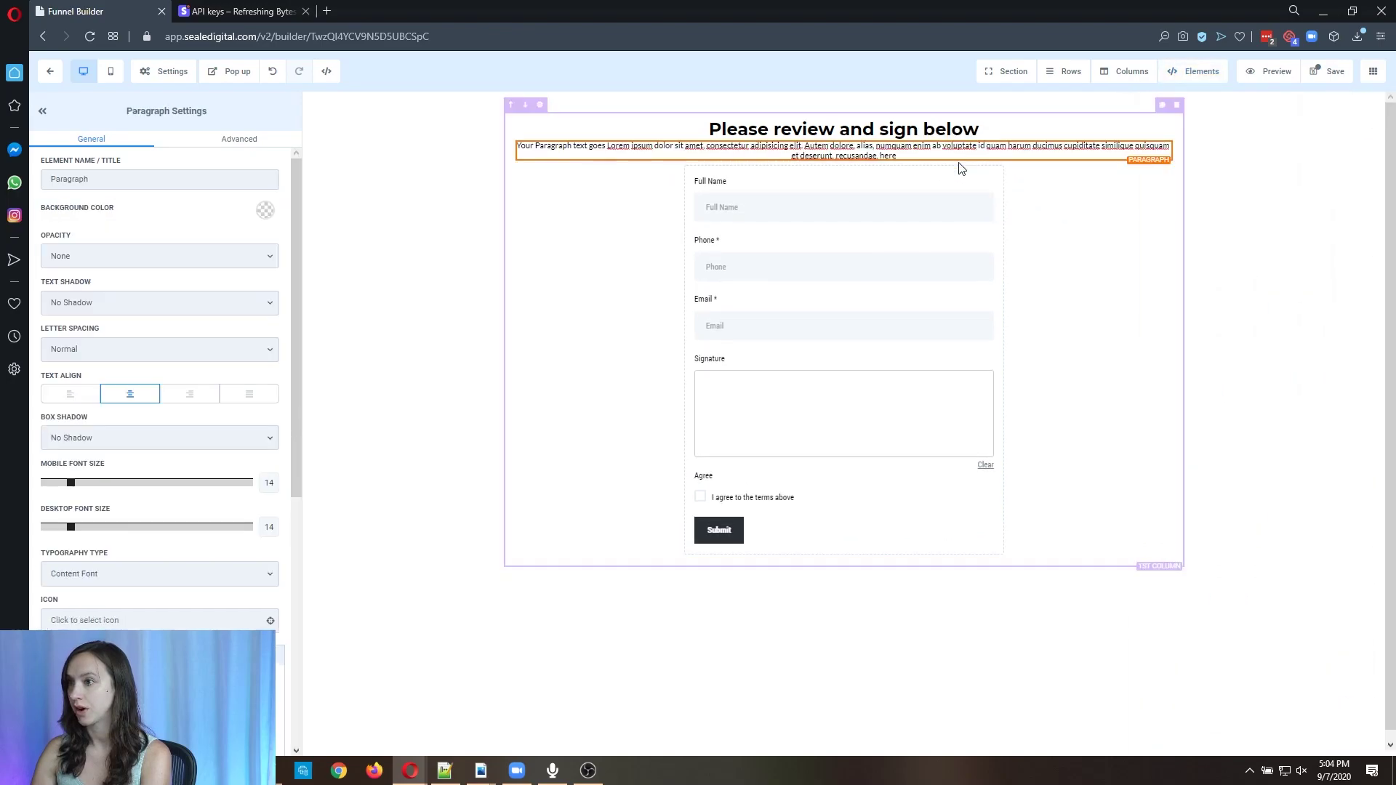
key(Return)
text(X)
key(Return)
text(Y)
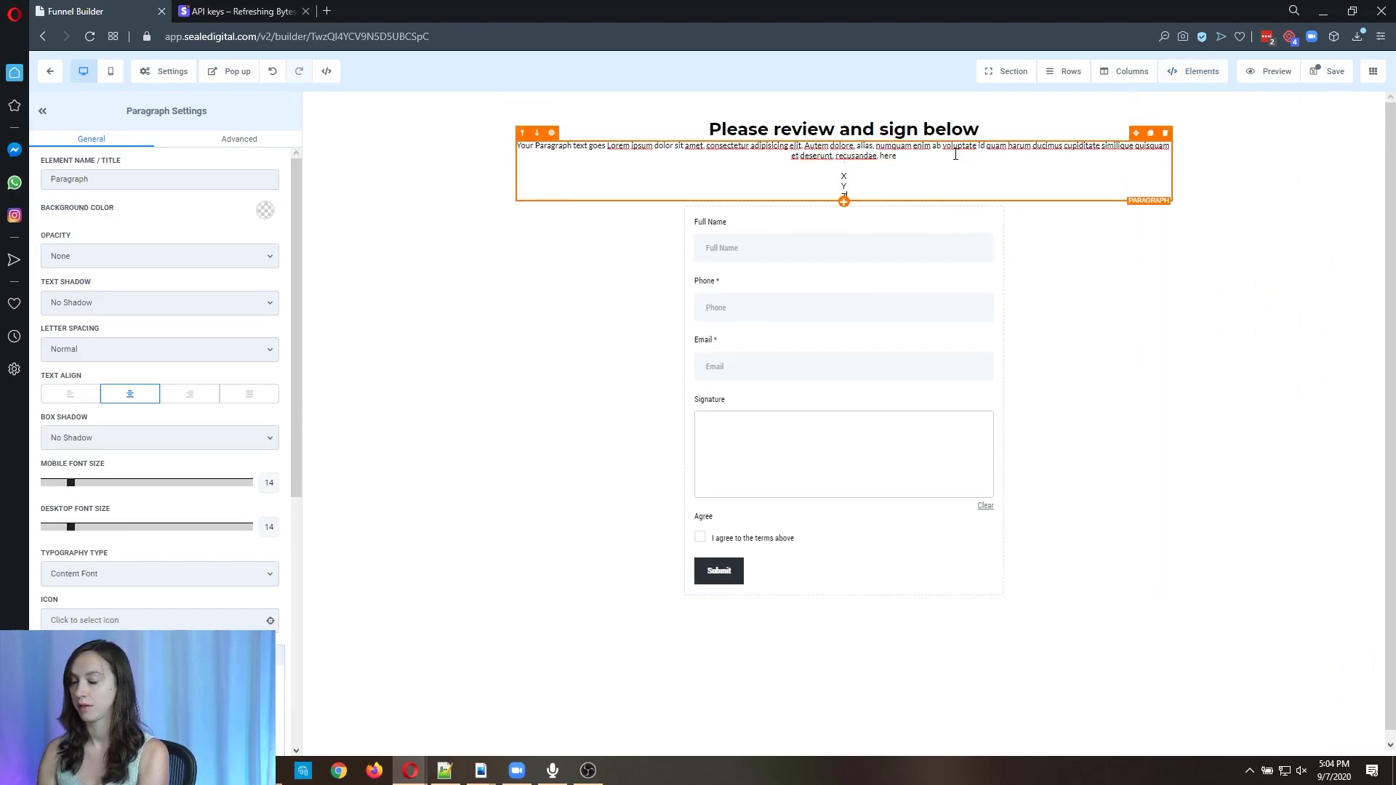
key(Return)
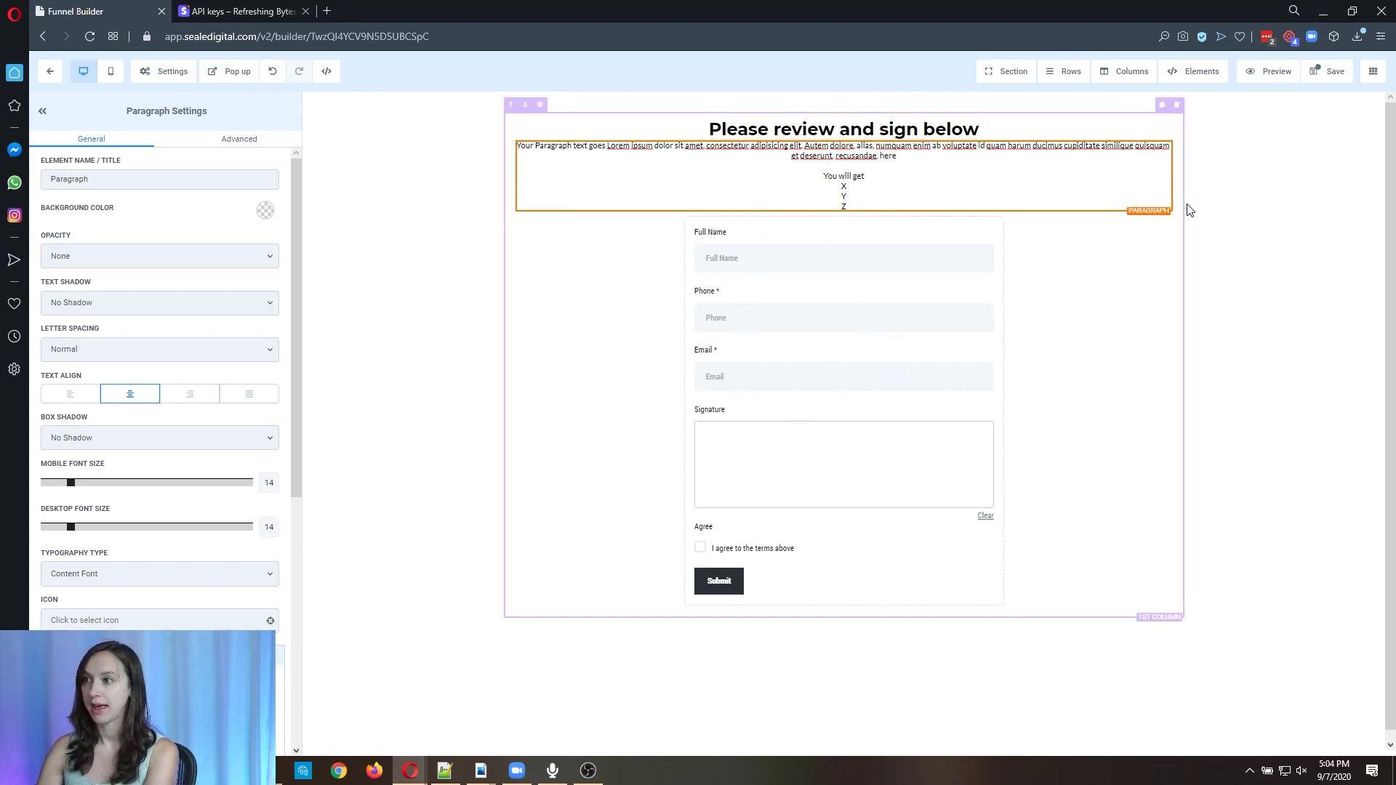
click(1322, 79)
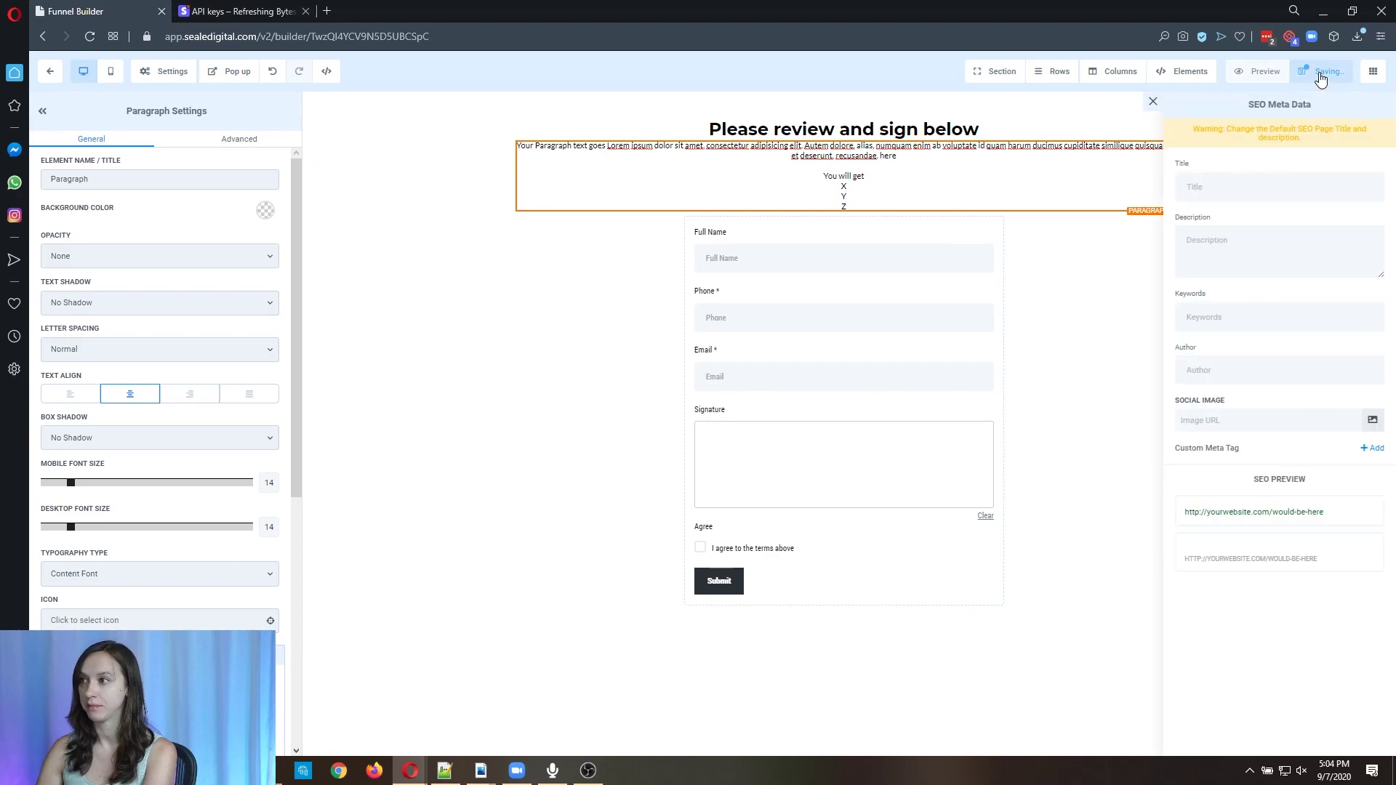
Add a 'Payment' step after Contract and open its page in the Funnel Builder.
click(51, 73)
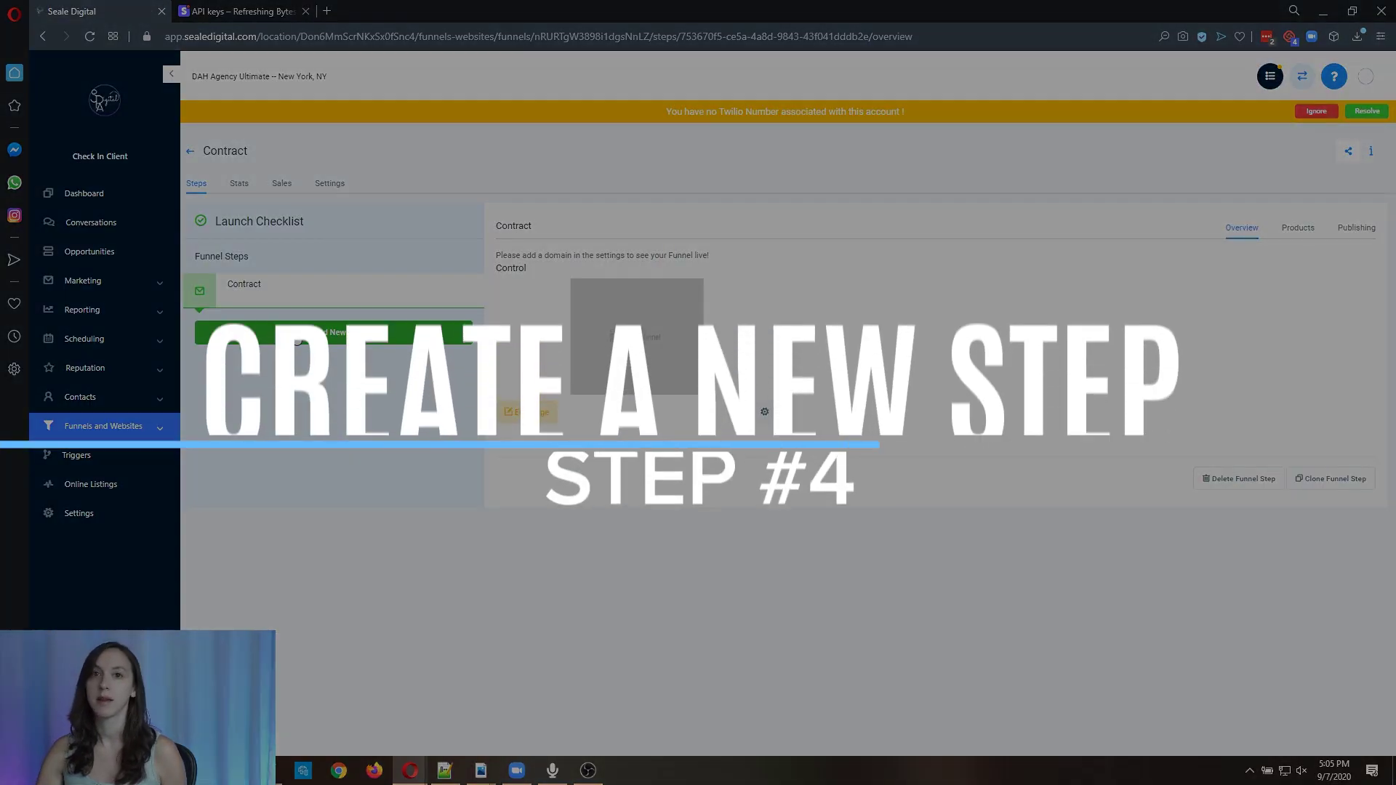
click(297, 332)
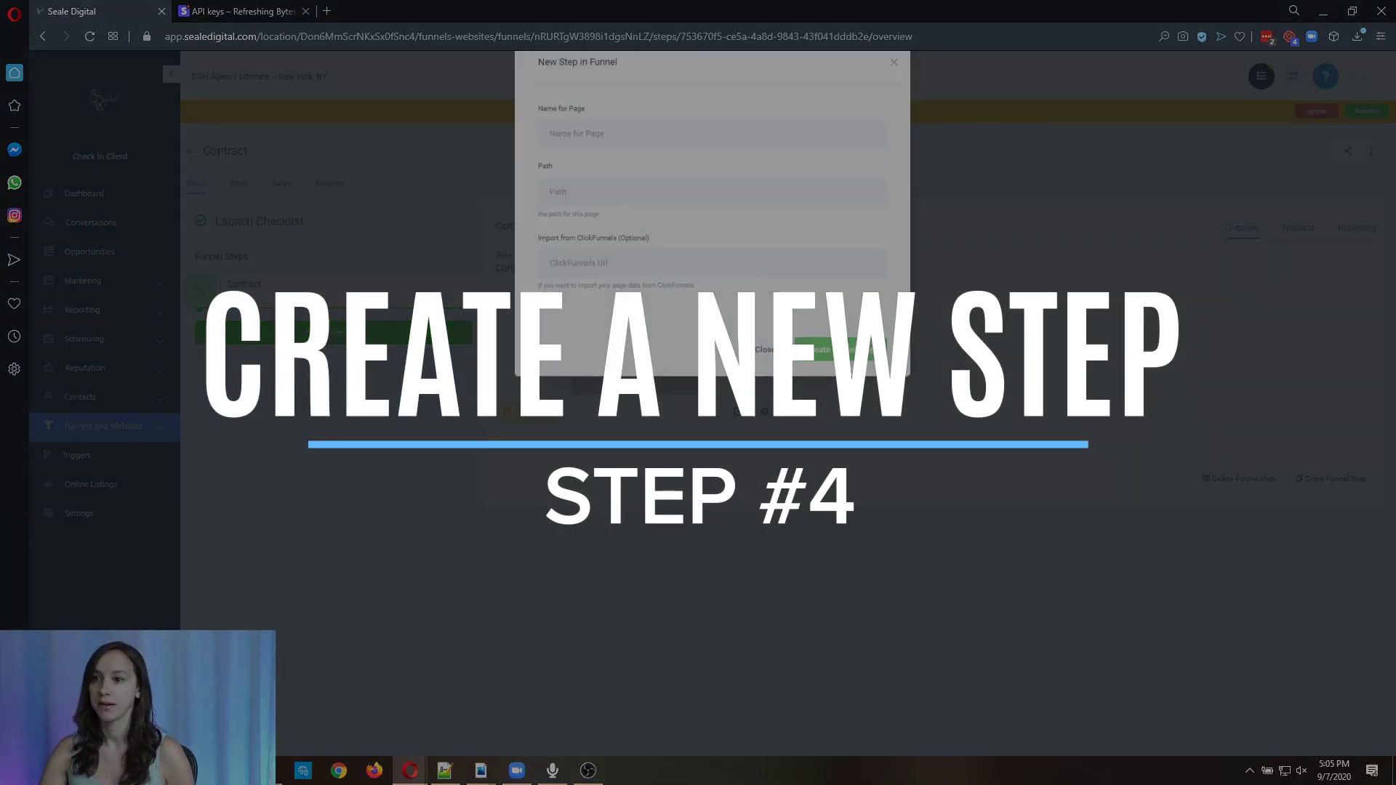
click(632, 163)
text(Payment)
click(861, 378)
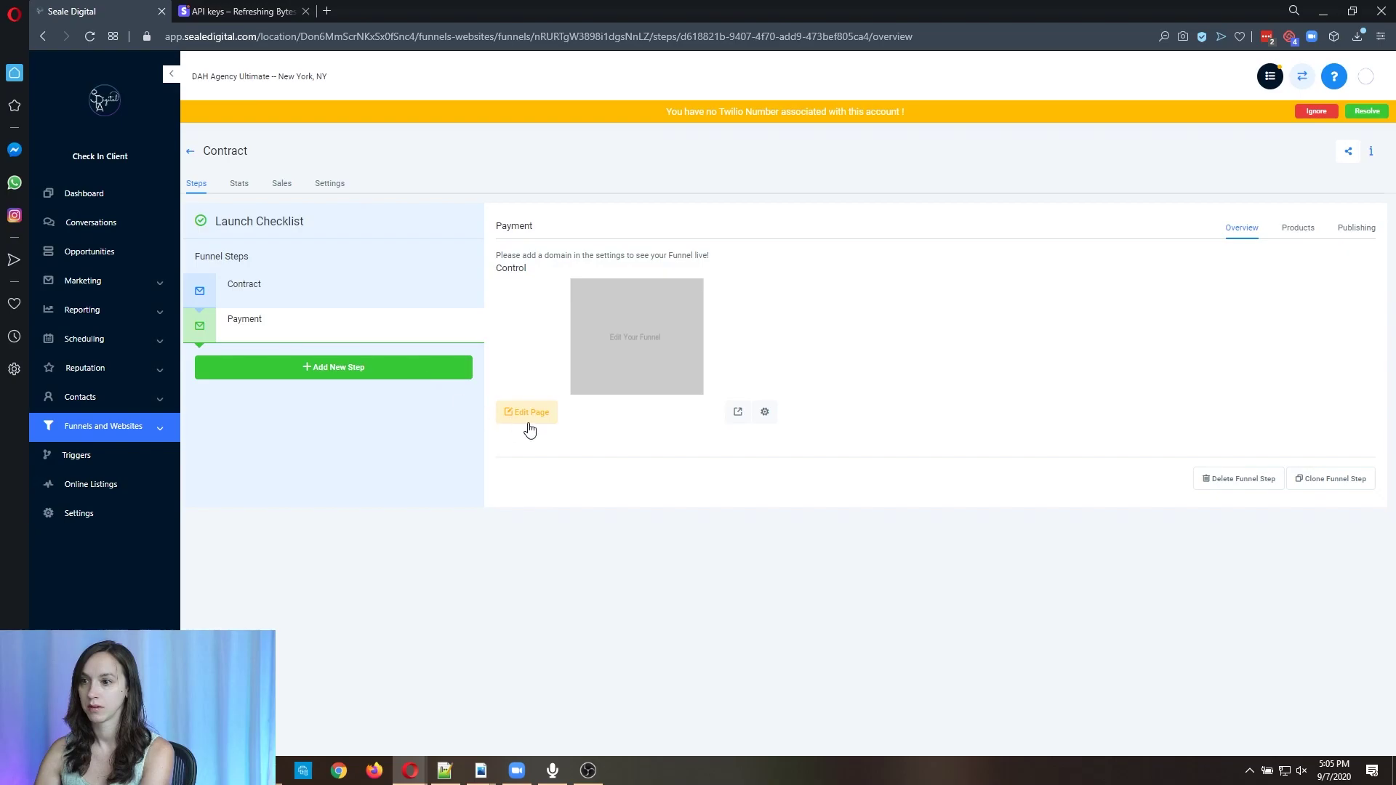
click(529, 421)
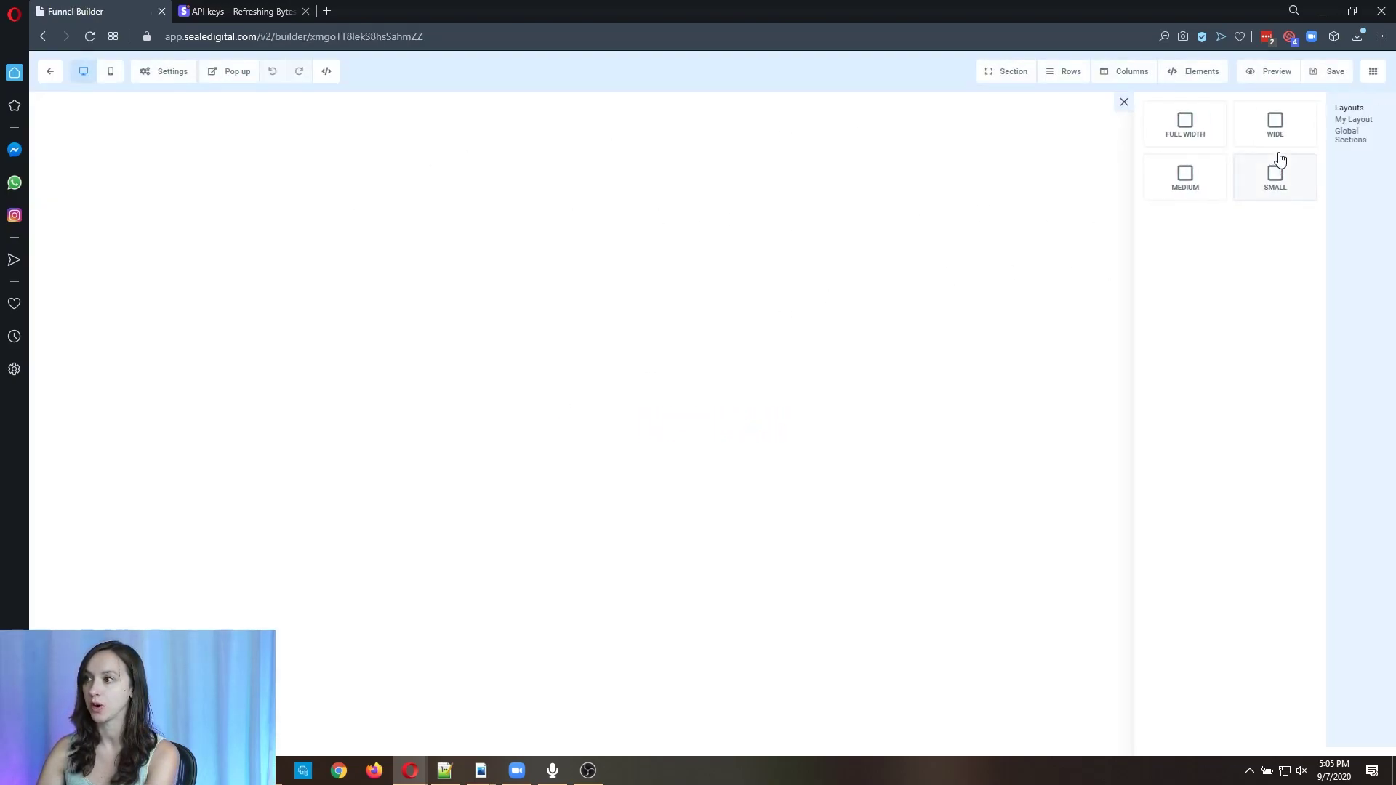
Add a full-width section with a one-column row holding a 2 Step Order form.
click(1193, 127)
click(873, 134)
click(1229, 160)
click(863, 153)
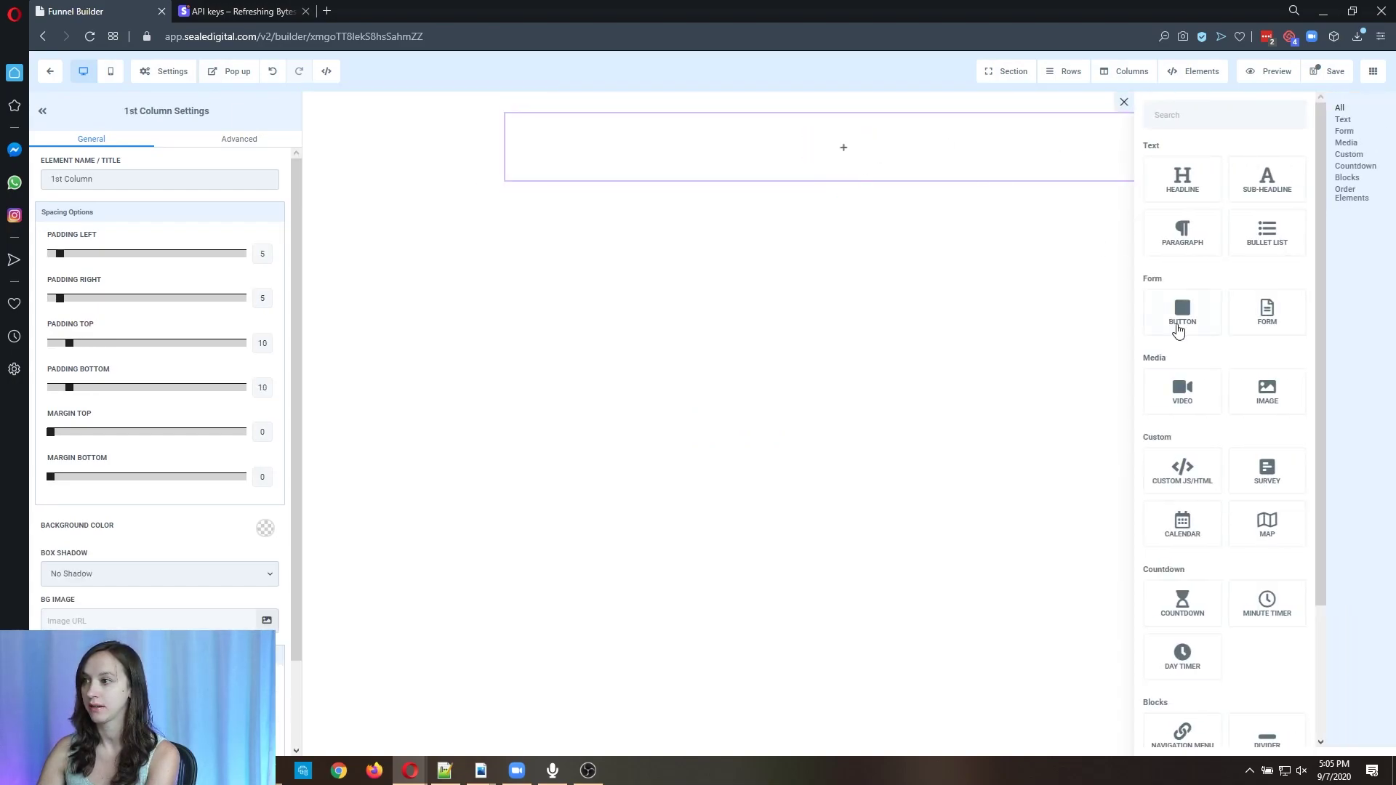
scroll(1237, 402, down, 3)
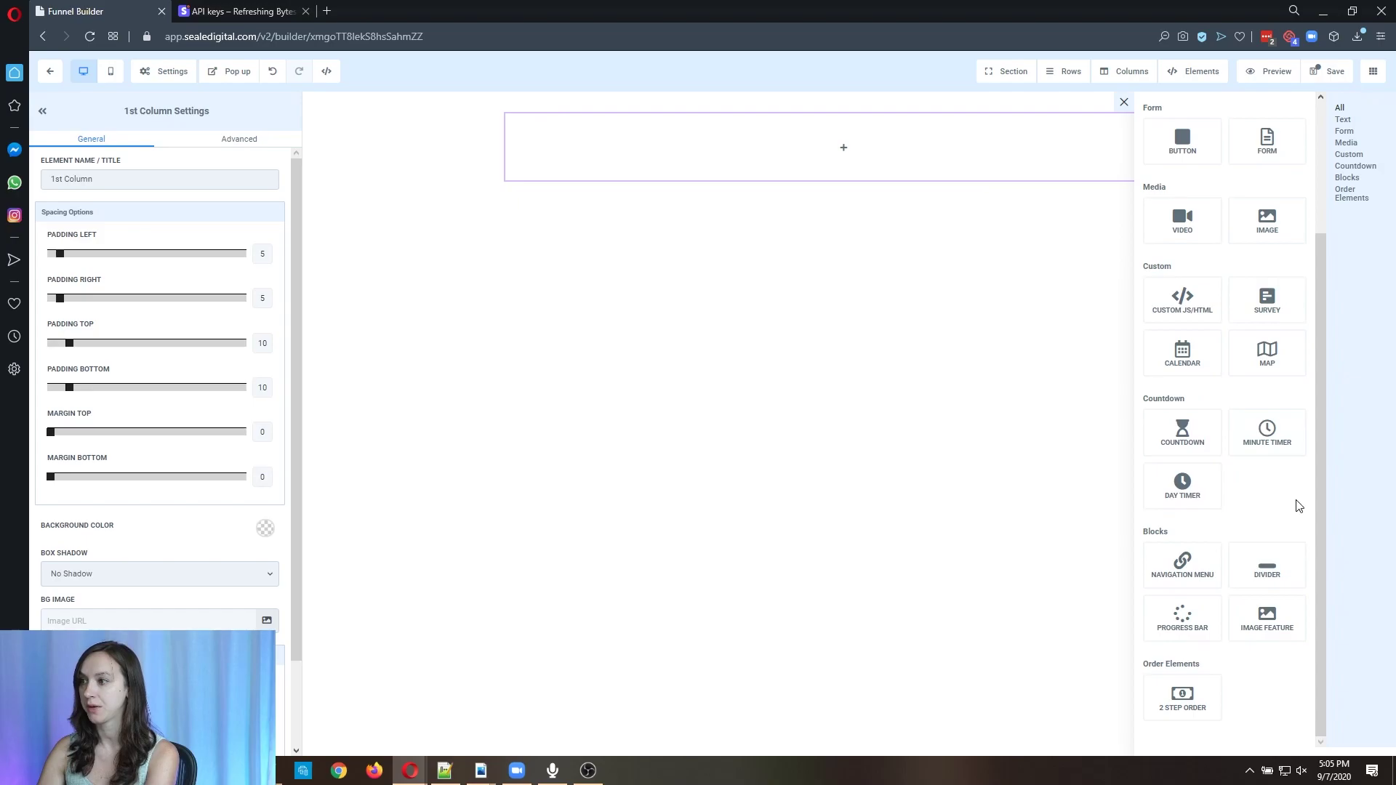
click(1198, 705)
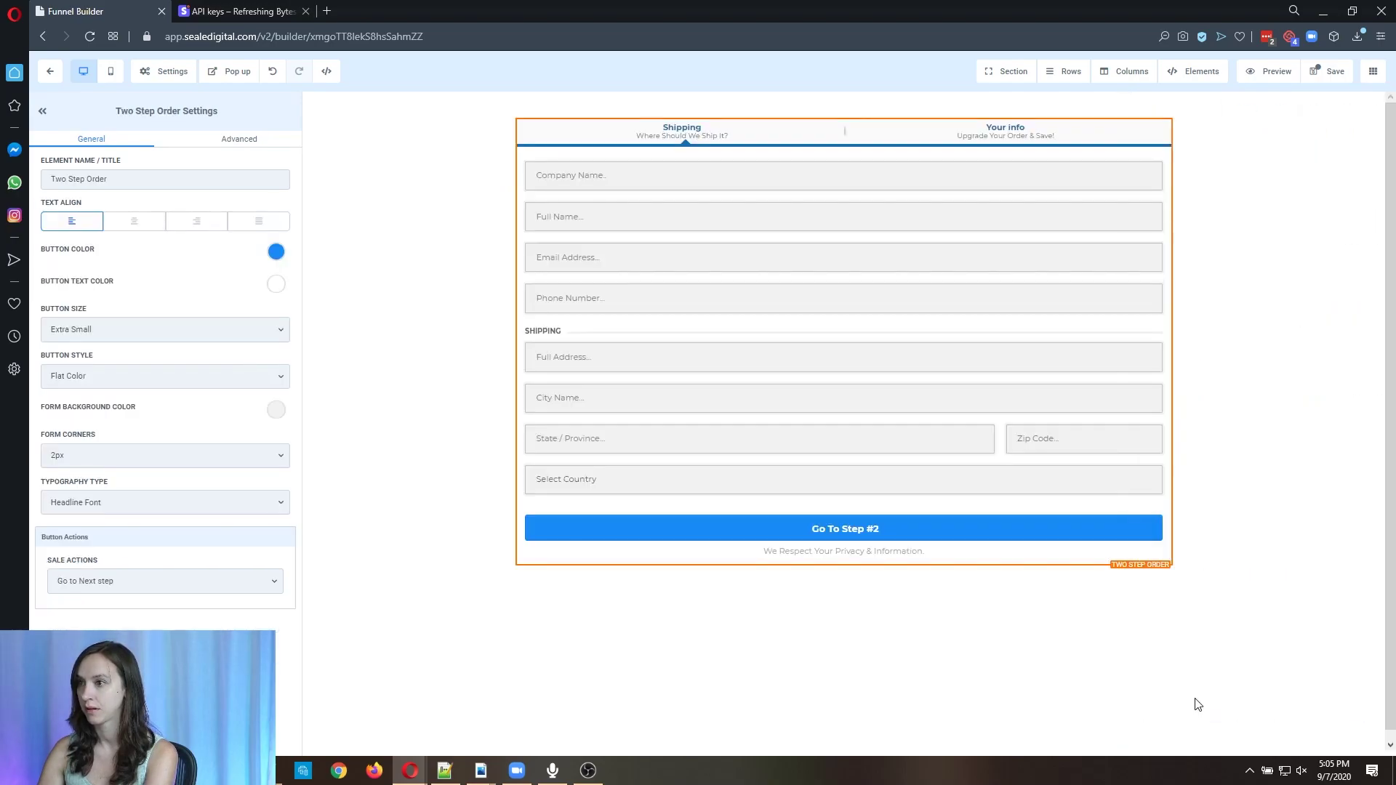
Set the order form's Toggle Shipping to Hide Shipping, save the Payment page, and return to the funnel steps.
click(249, 140)
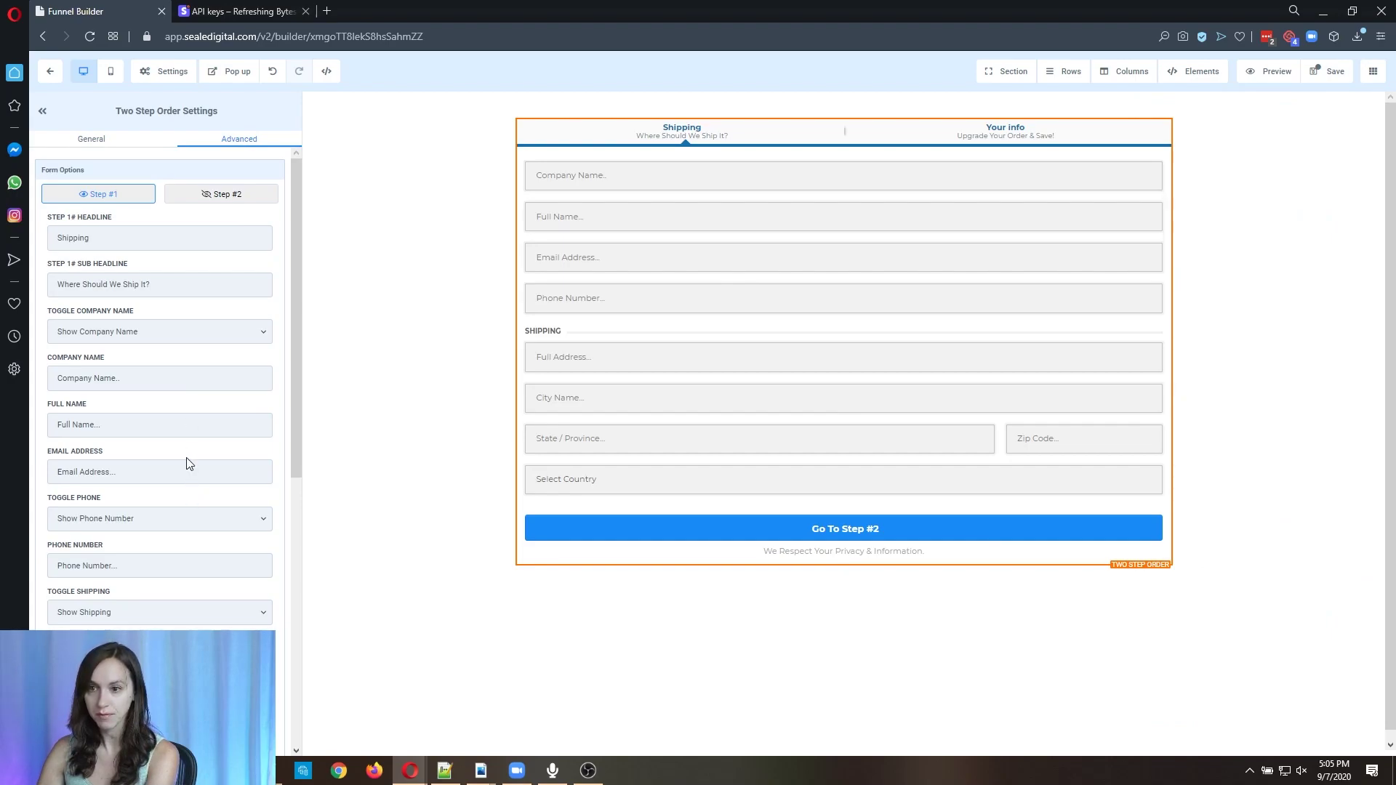
click(214, 624)
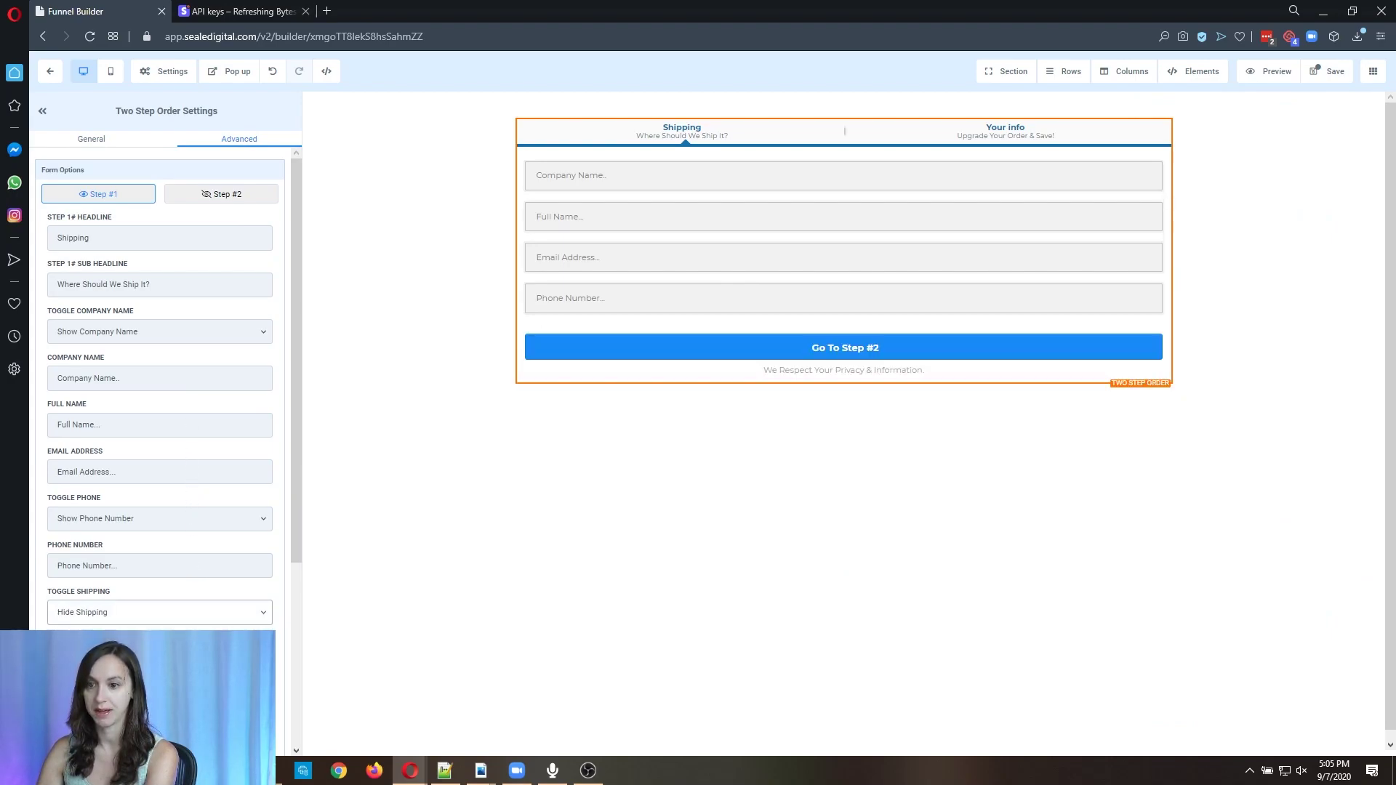
click(1336, 71)
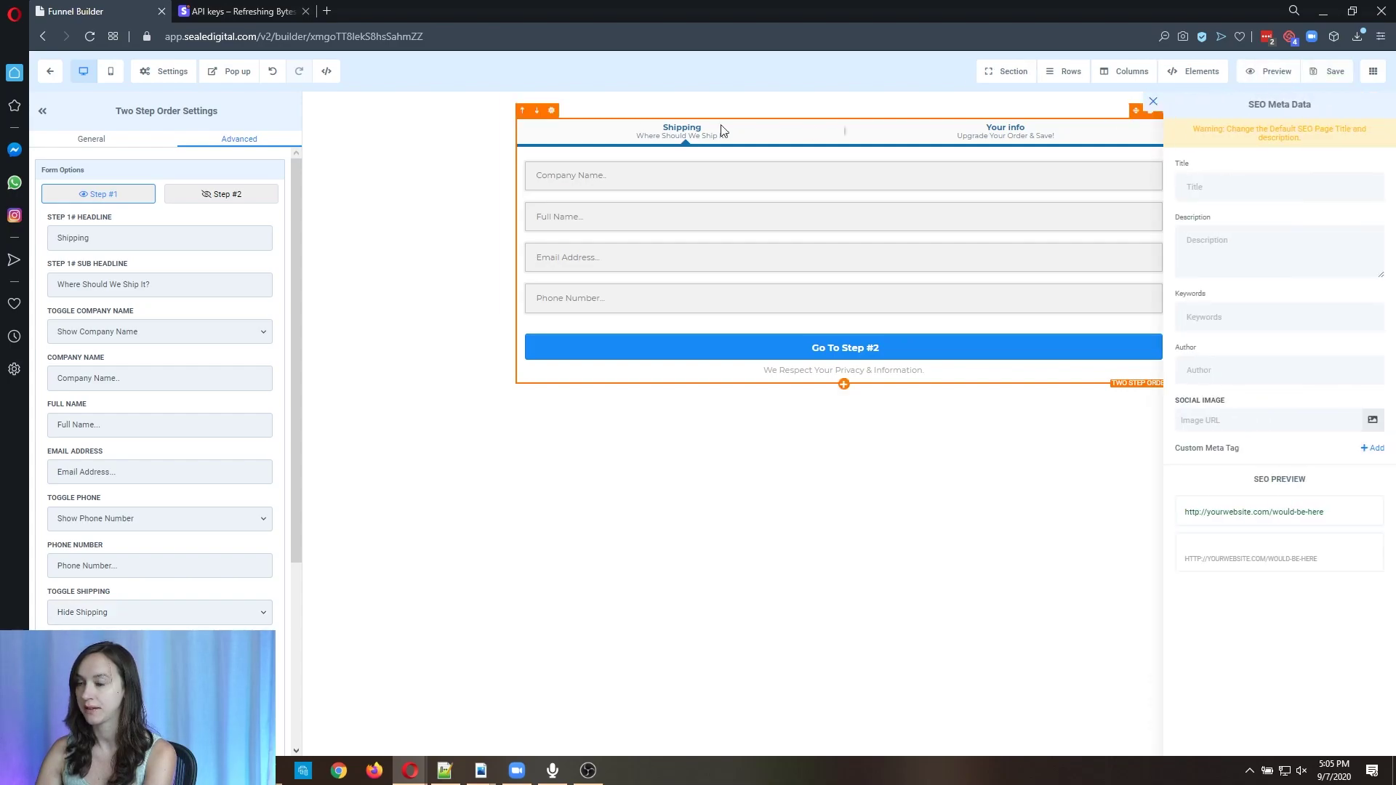
click(54, 68)
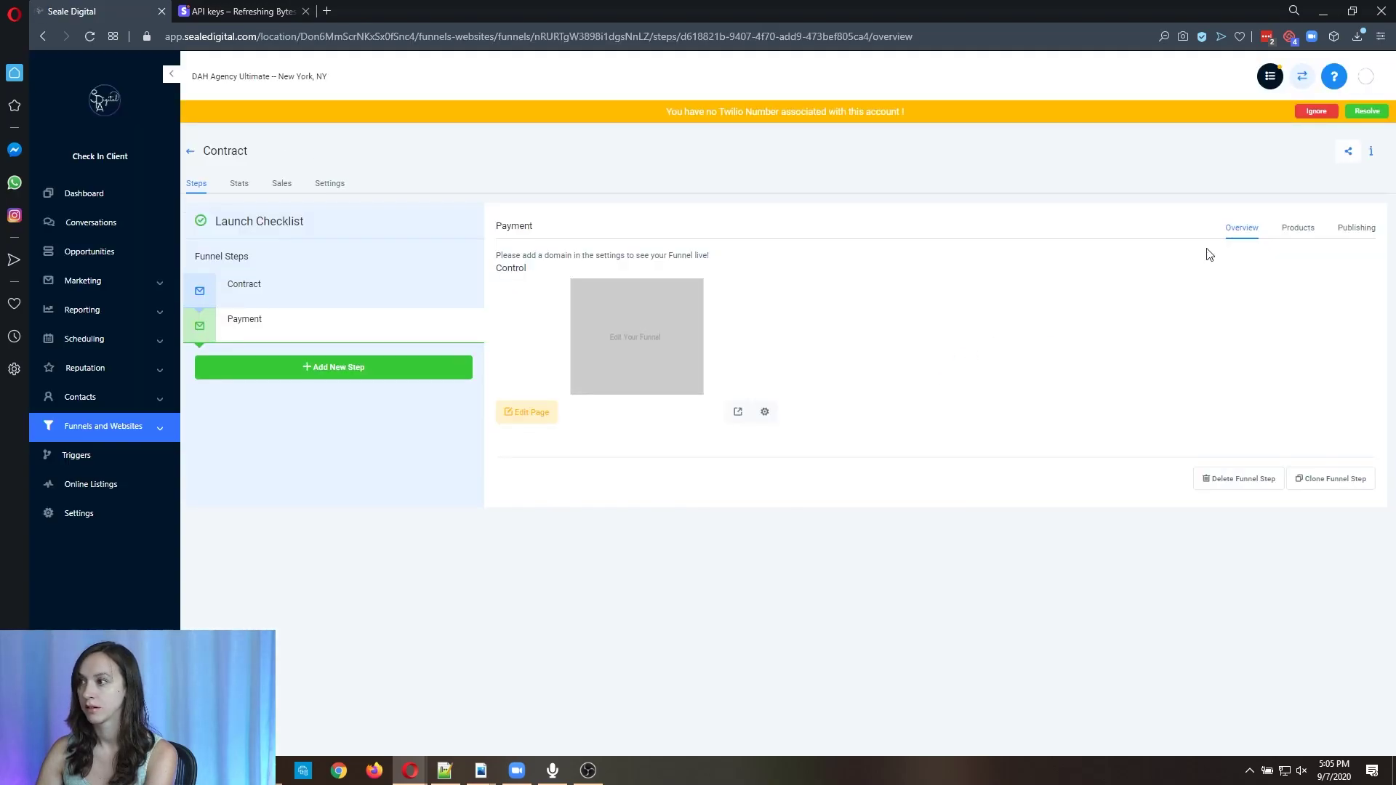
Show the Payment step's Products list, which is empty and warns about missing Stripe configuration.
click(1295, 229)
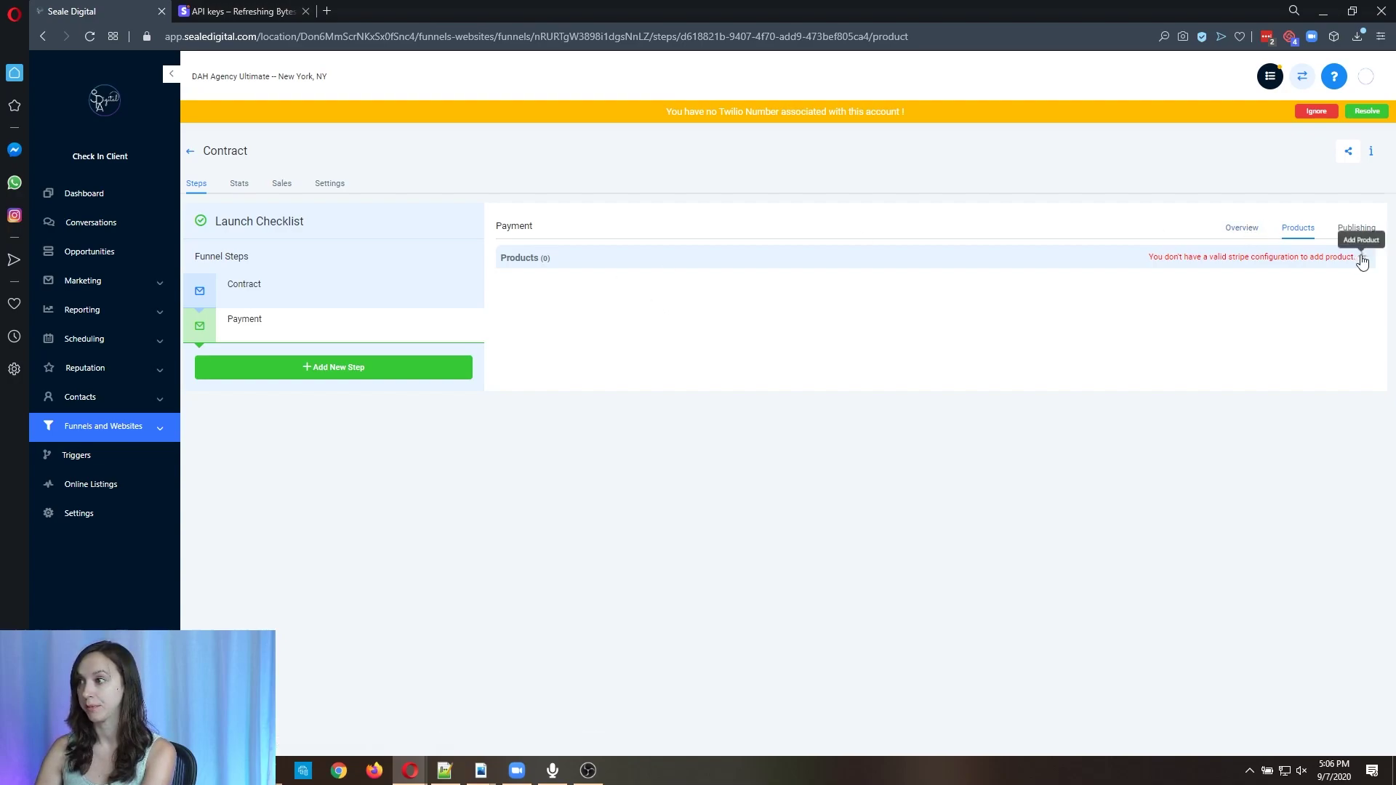
Switch to the Seale Digital account and open the GHL Course funnel's steps.
click(263, 80)
scroll(298, 342, down, 10)
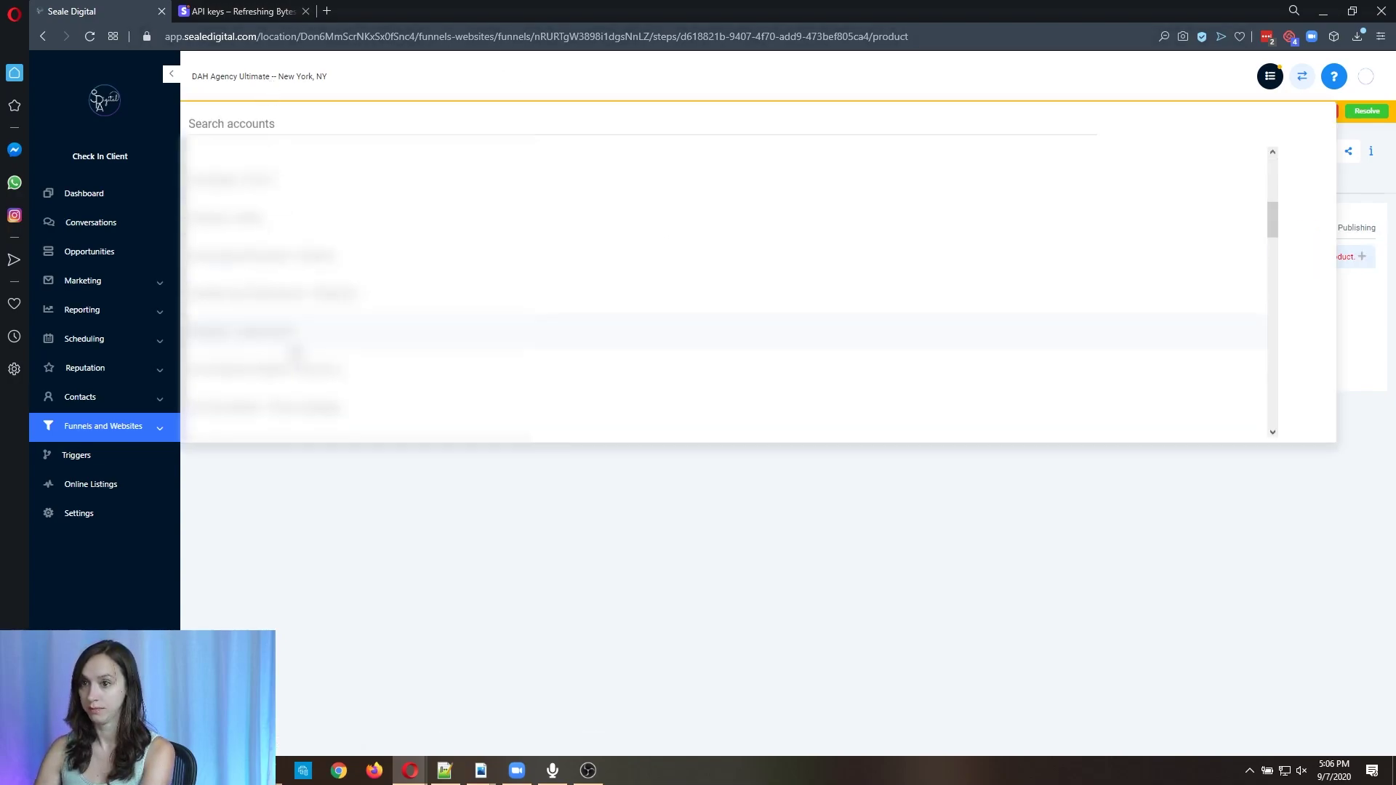
scroll(304, 338, down, 3)
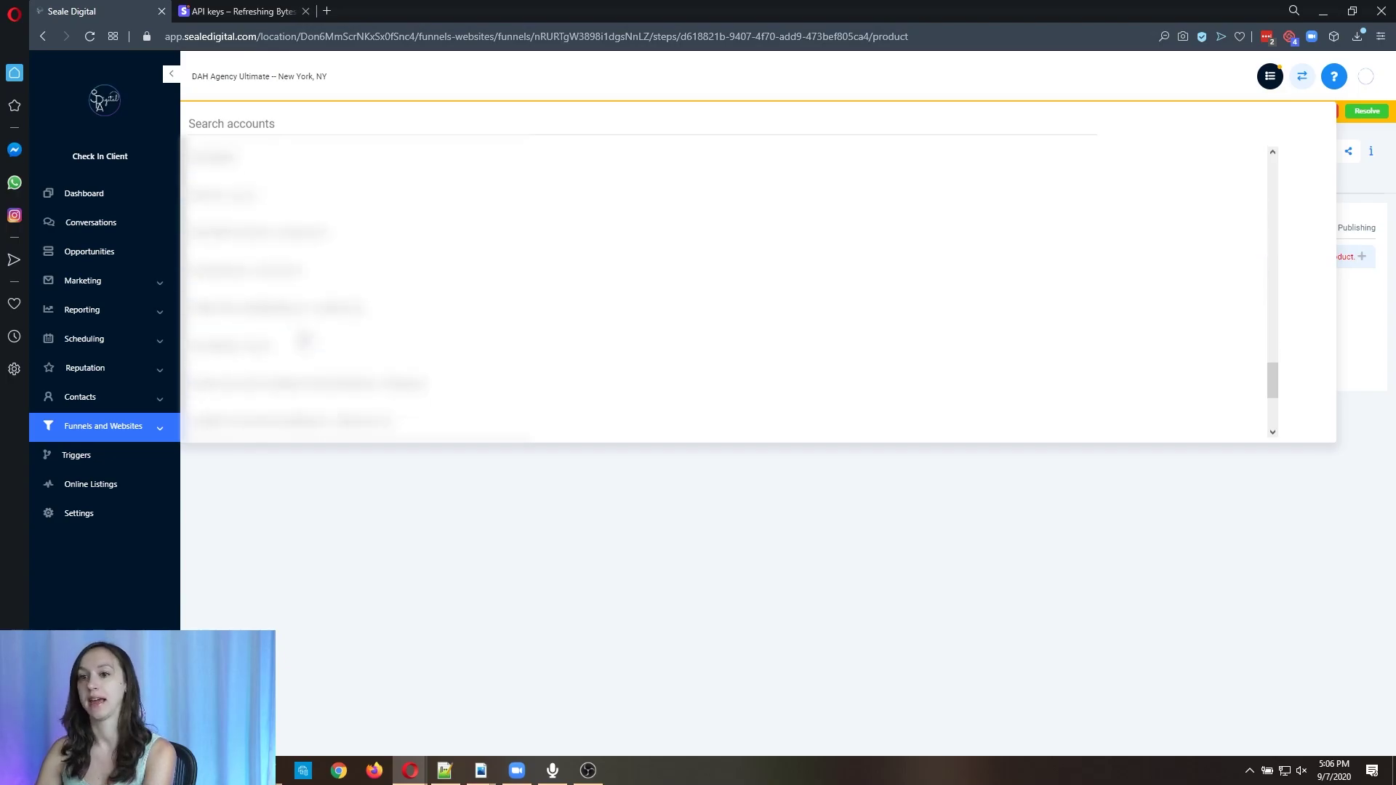
click(284, 164)
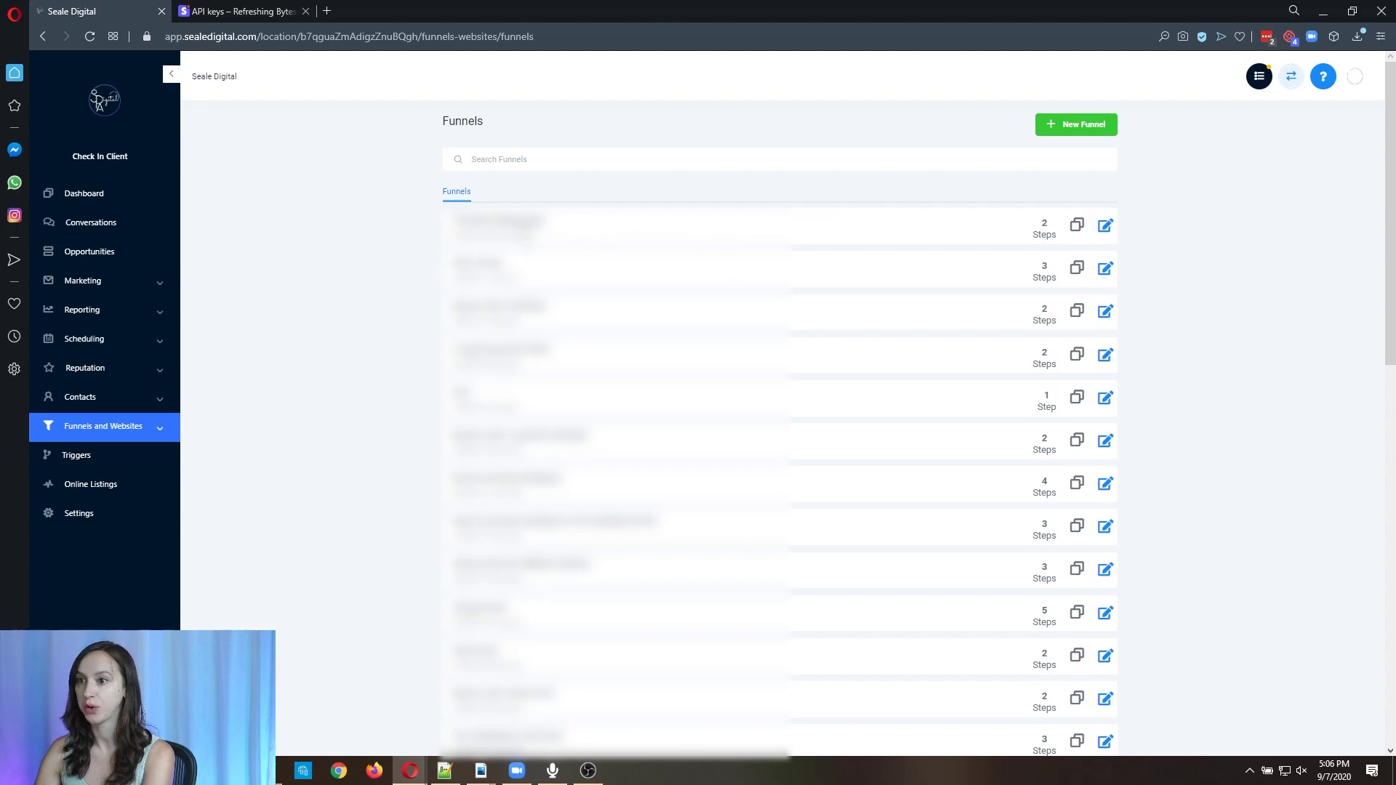
click(751, 218)
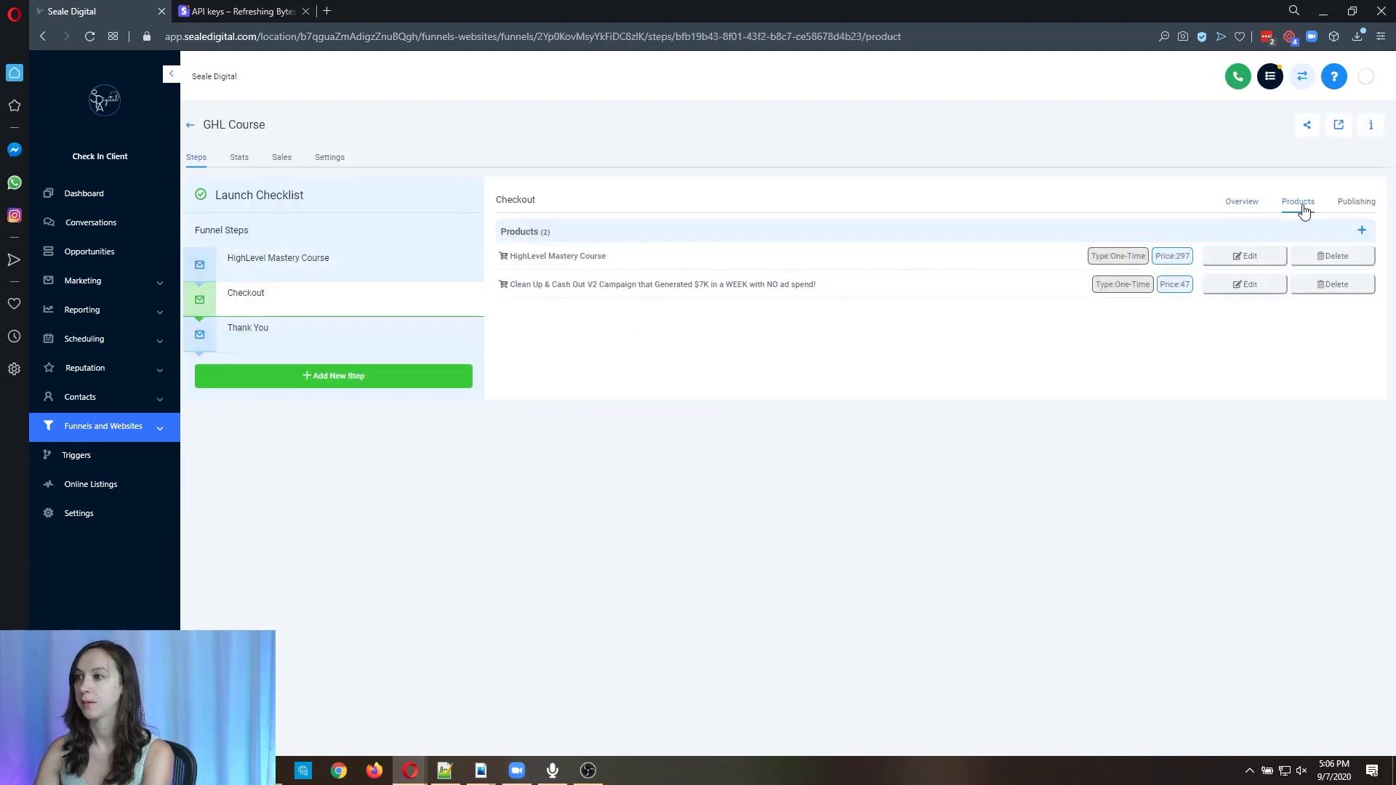
Add a subscription product to the Checkout step using the Marketing Growth III Stripe plan.
click(1364, 233)
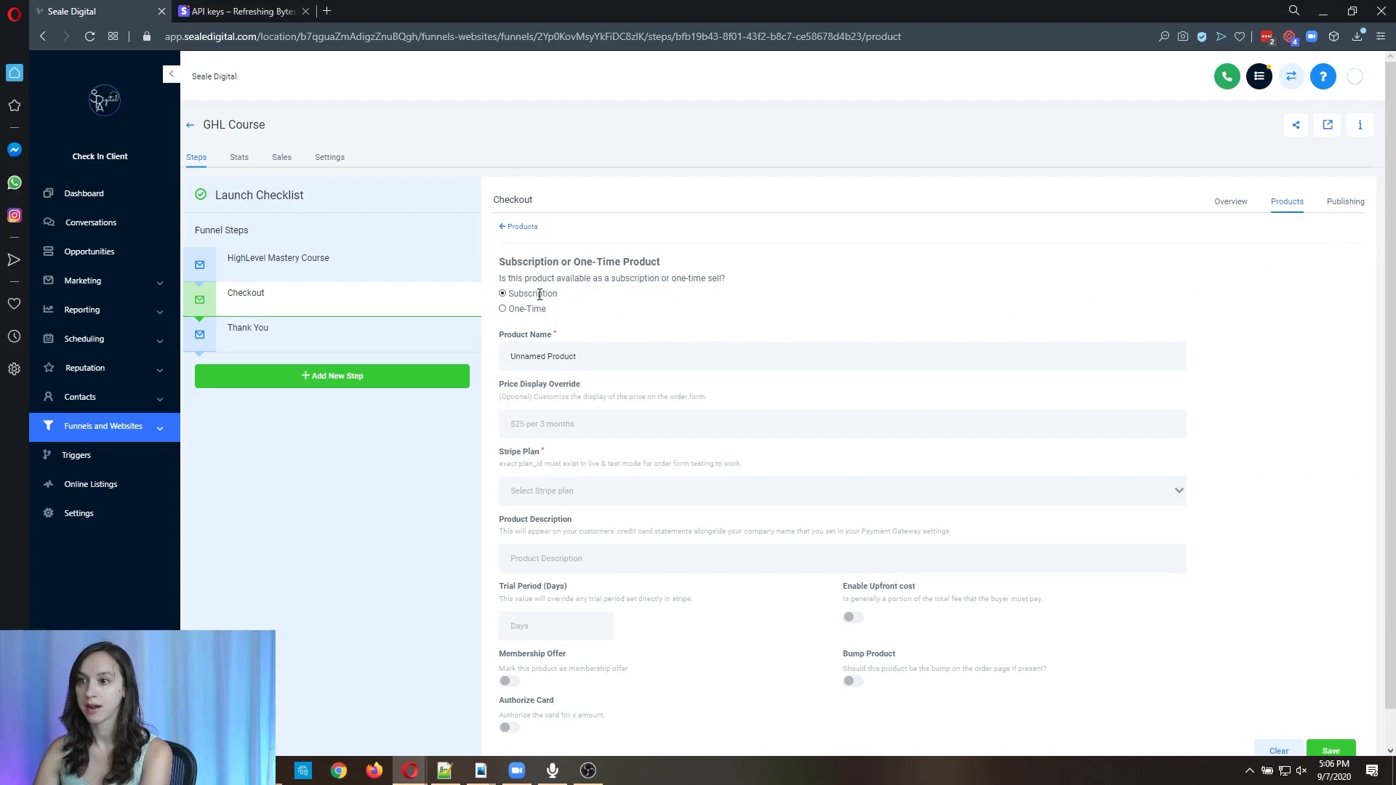
click(502, 294)
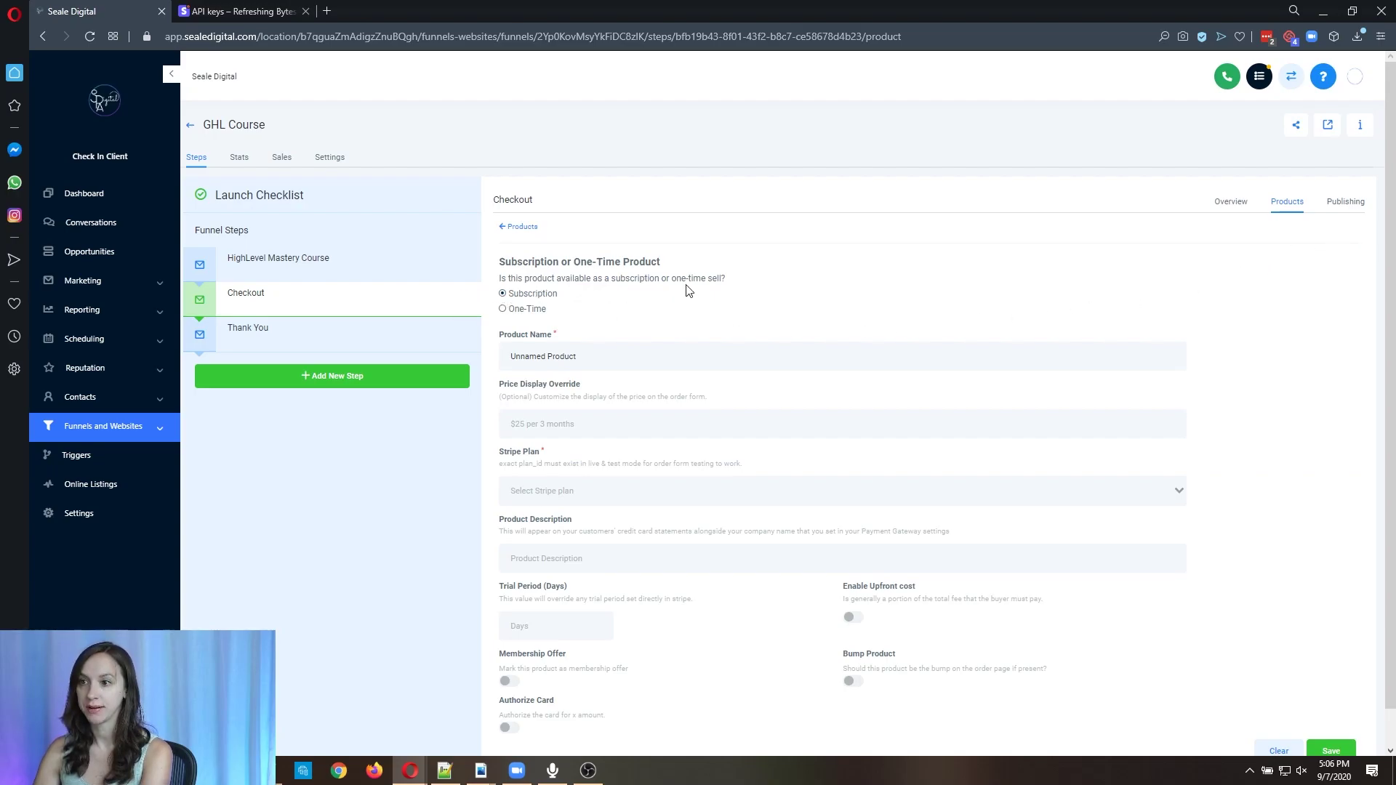
scroll(694, 287, down, 1)
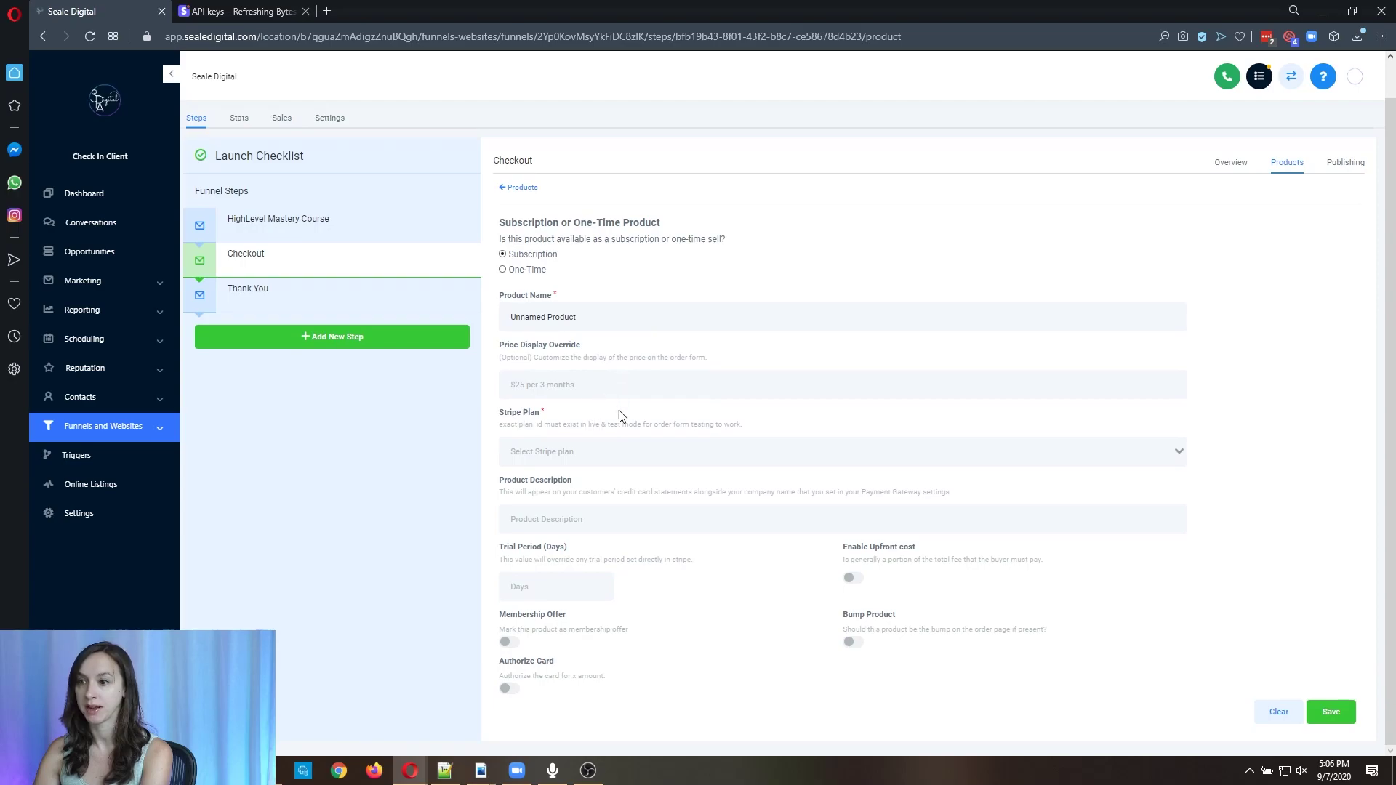
click(603, 453)
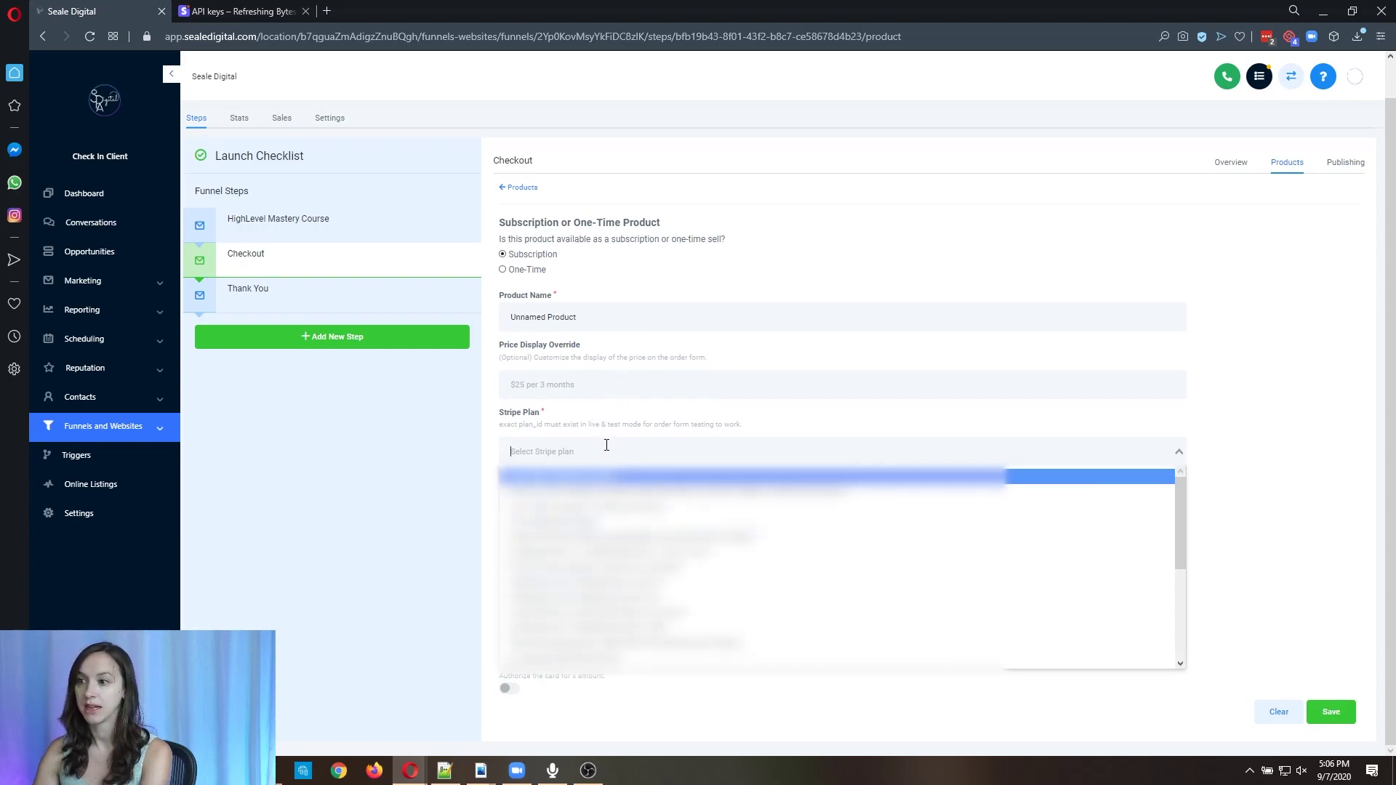
scroll(625, 650, down, 1)
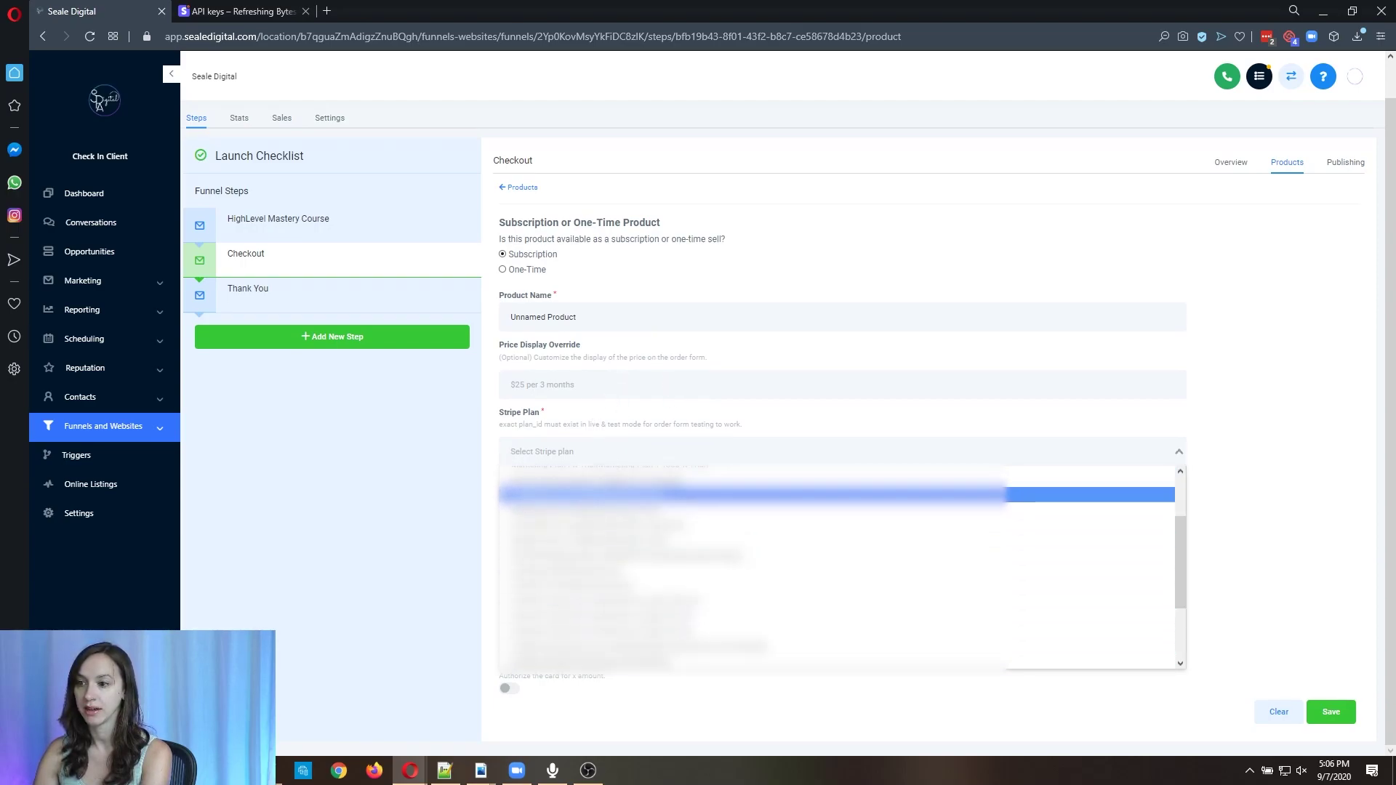
scroll(626, 605, up, 1)
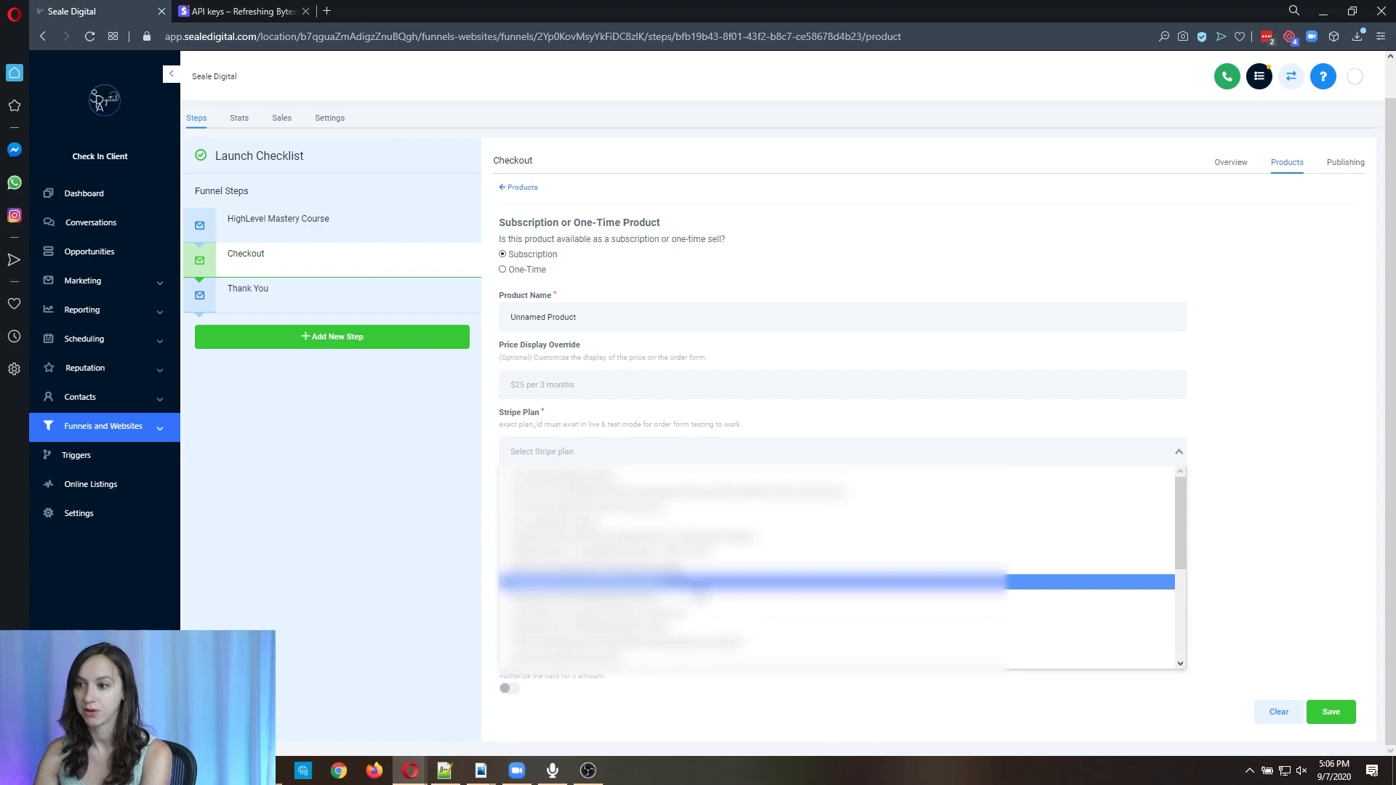
click(618, 582)
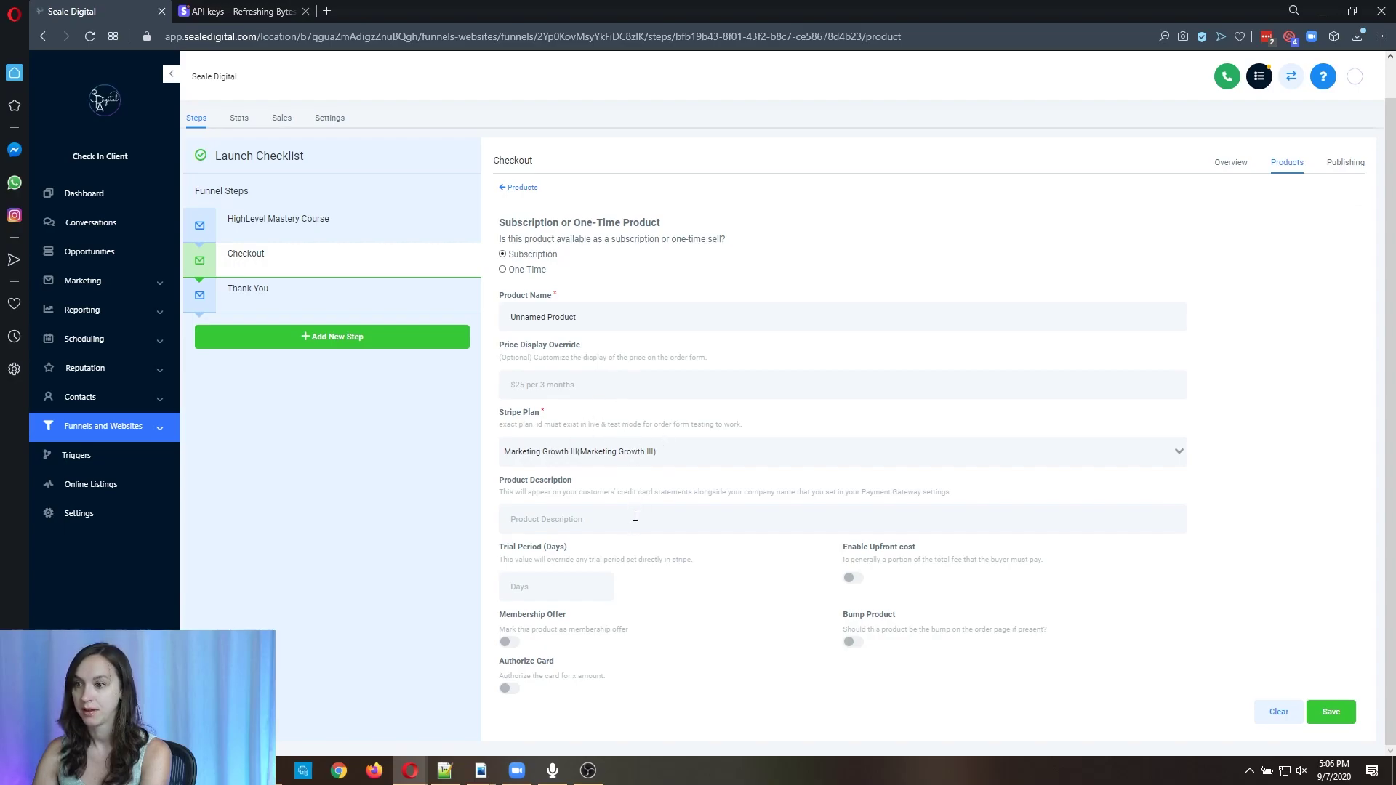
Clear the trial period days and enable an upfront cost for the subscription.
click(568, 523)
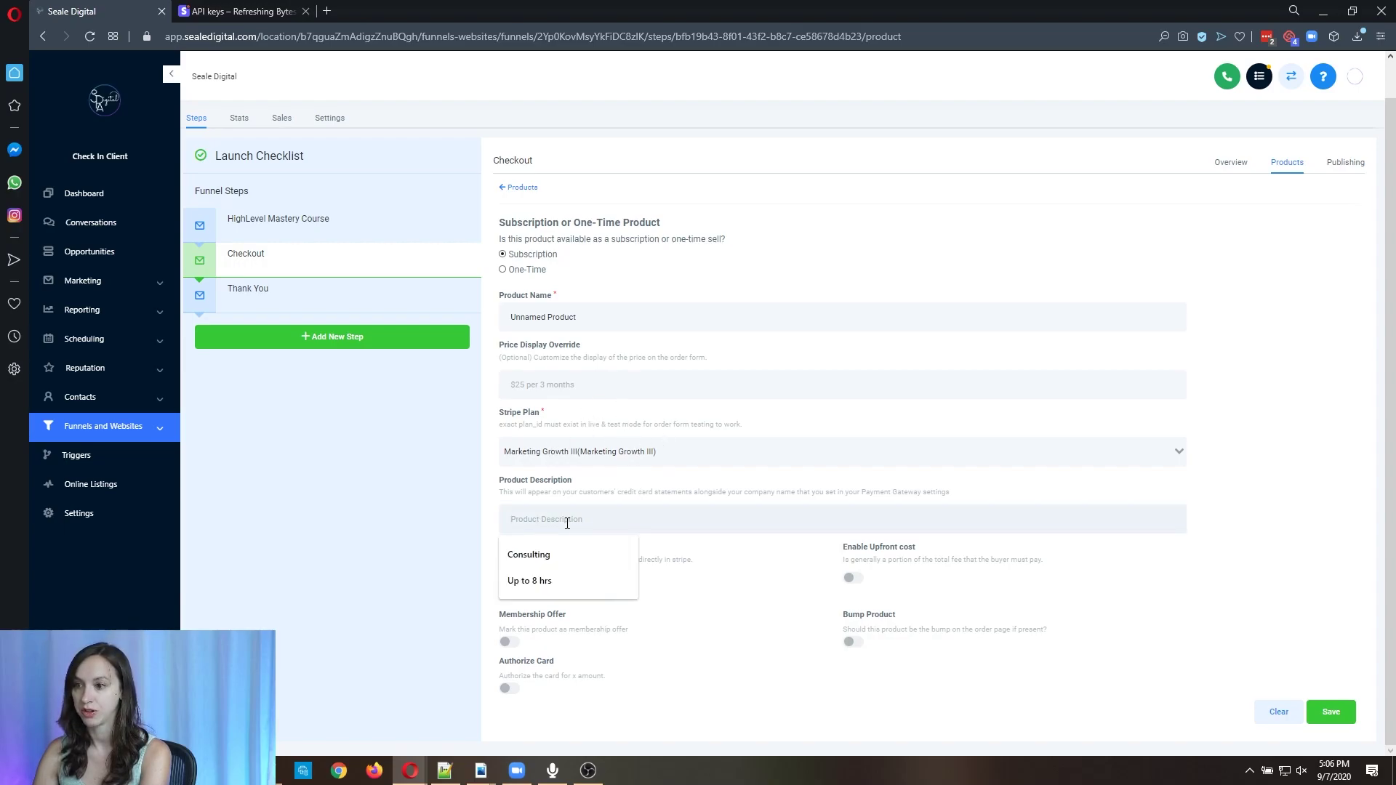
click(479, 531)
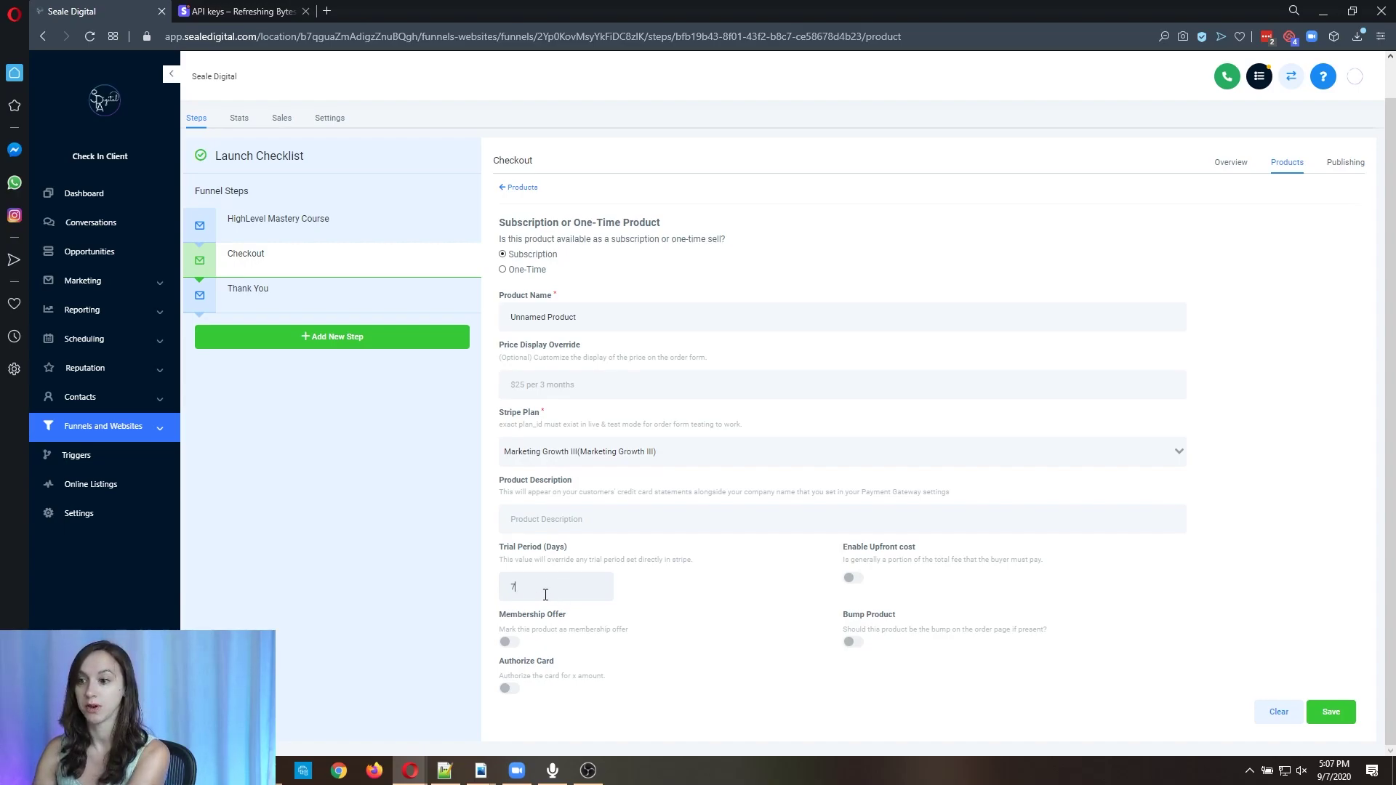
key(BackSpace)
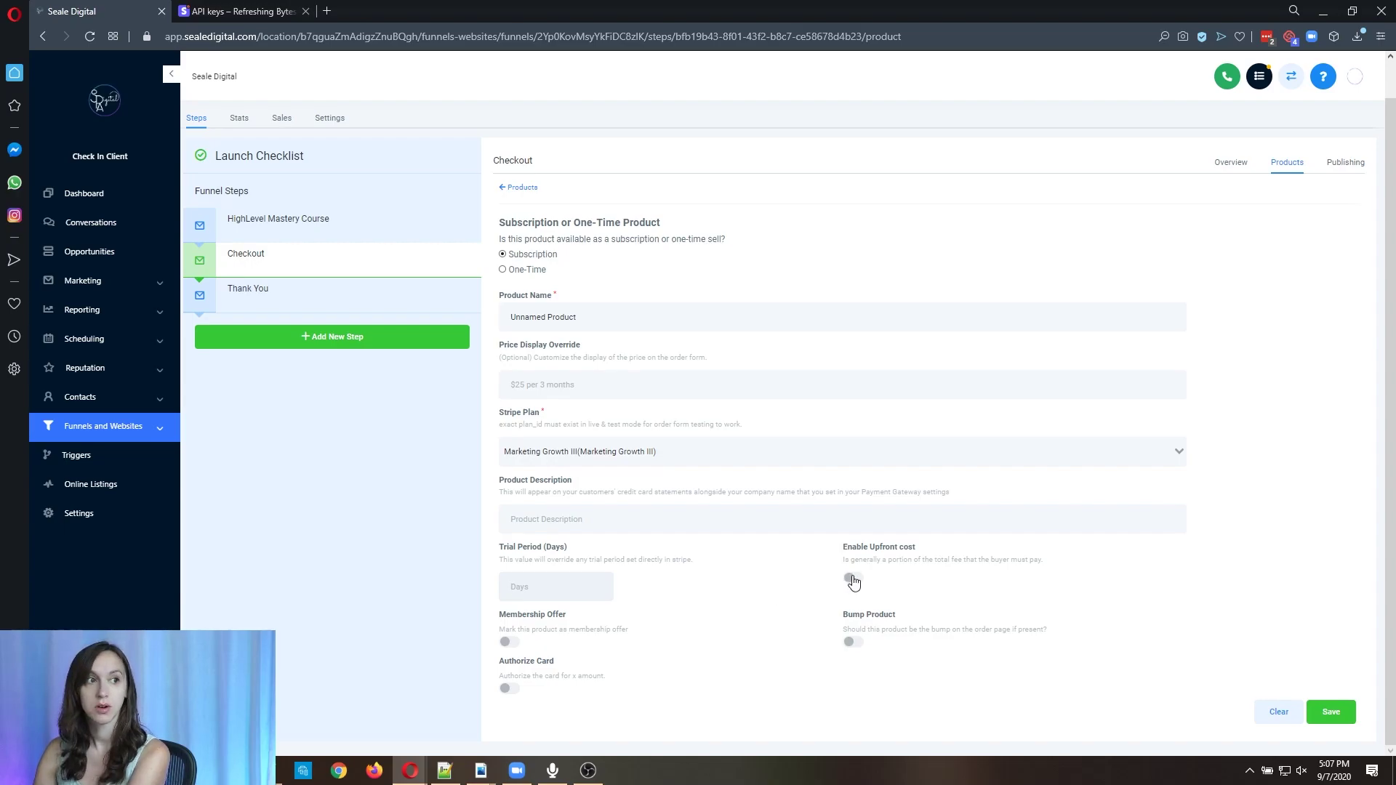
click(858, 584)
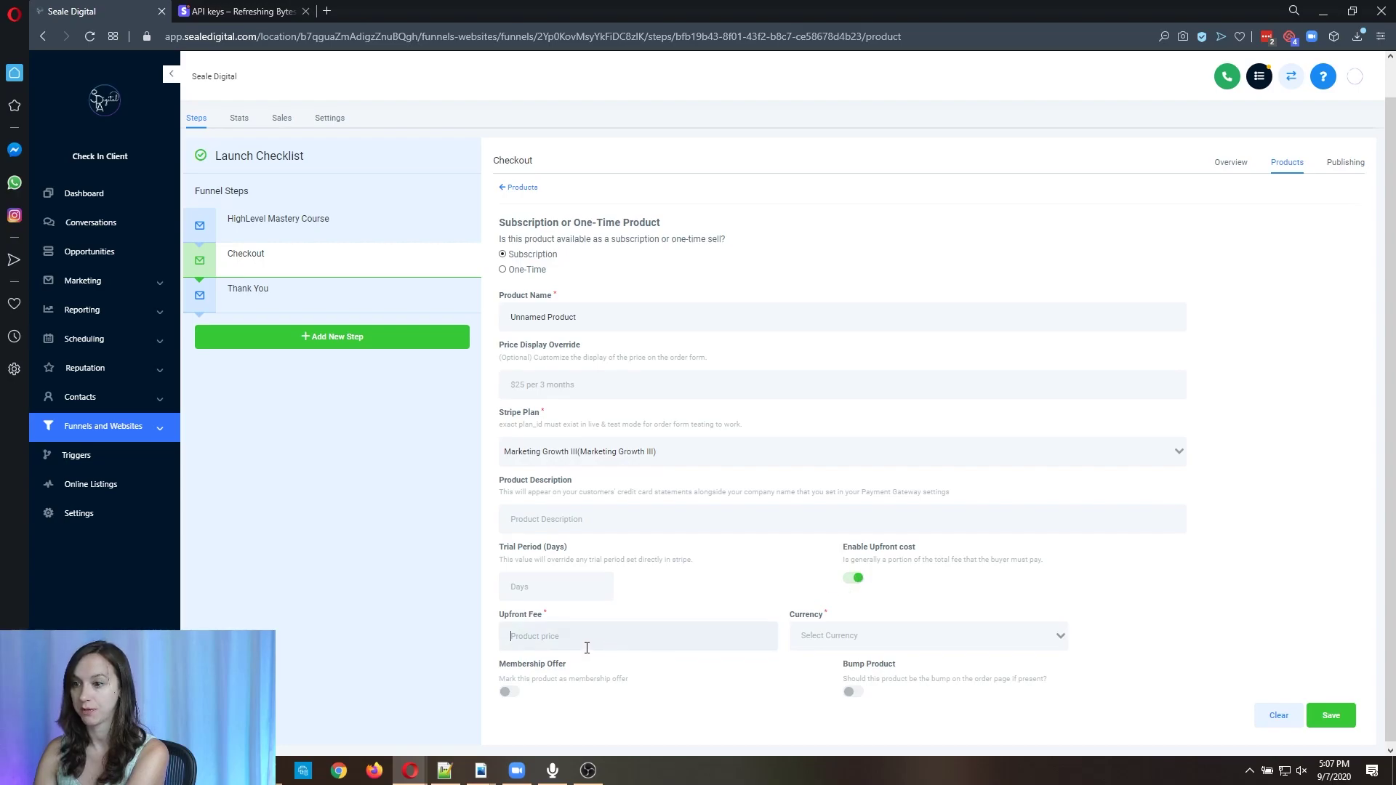
Give the subscription a 1000 upfront fee and a 7-day trial, then return to the Checkout overview.
text(1000)
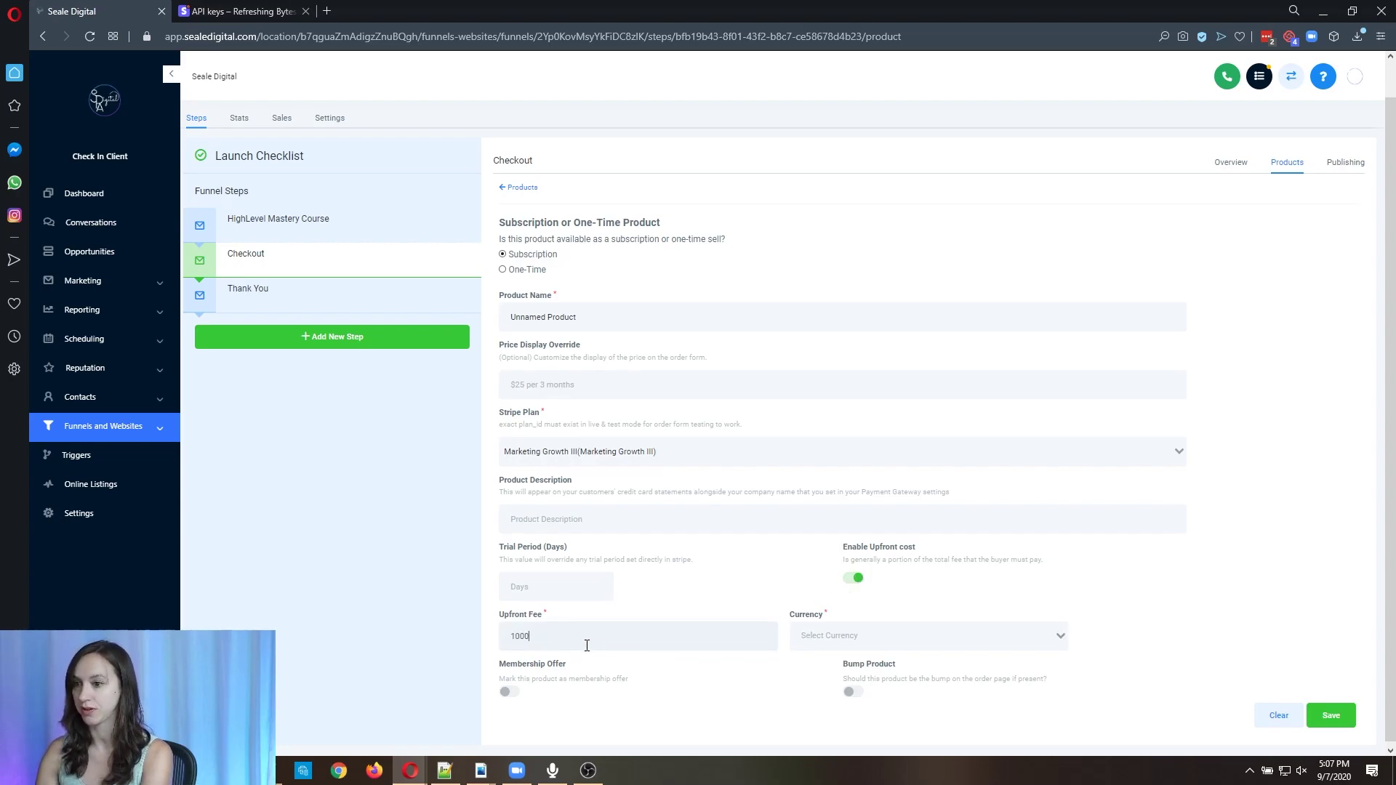
click(587, 585)
text(7)
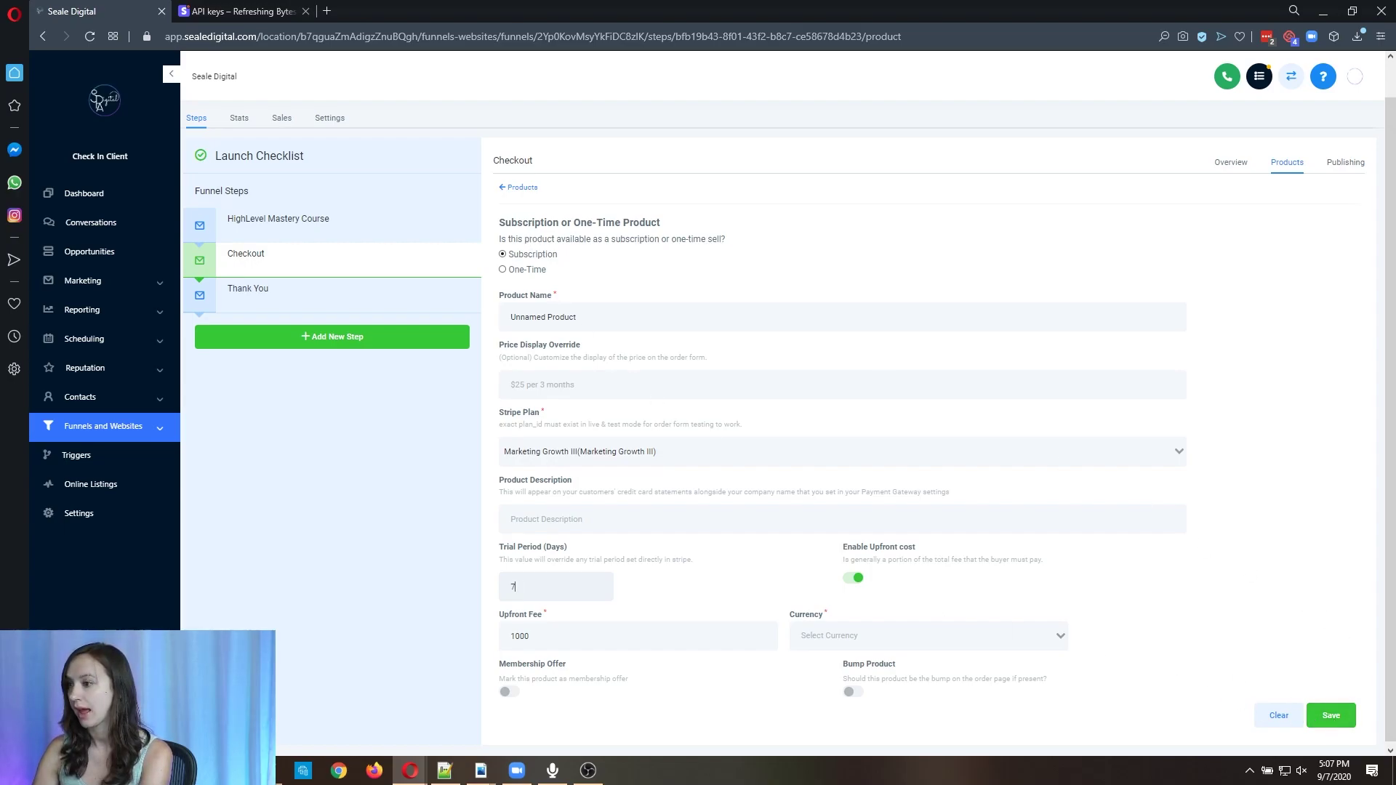
click(1232, 164)
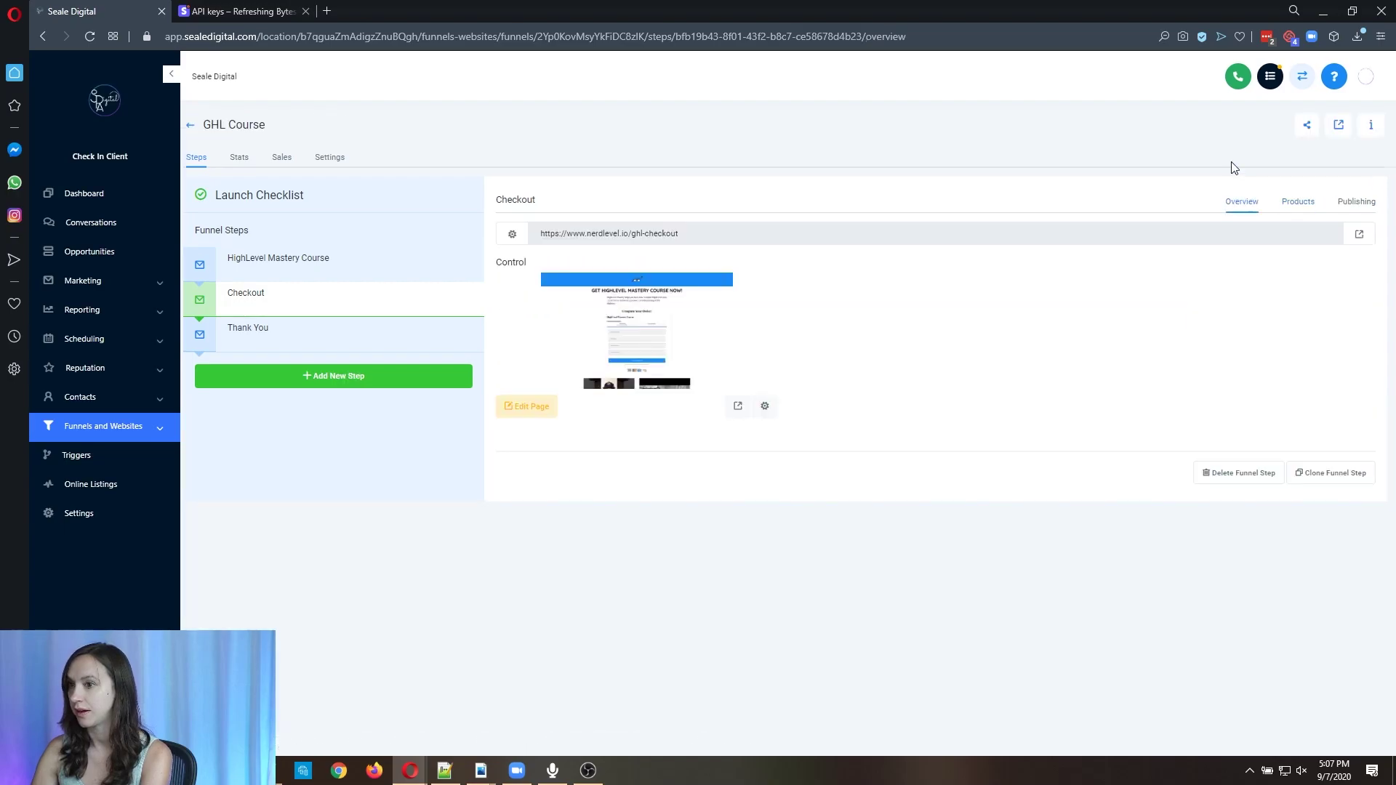
Use the browser history to return from GHL Course to the Contract funnel's steps.
click(1289, 205)
click(1242, 201)
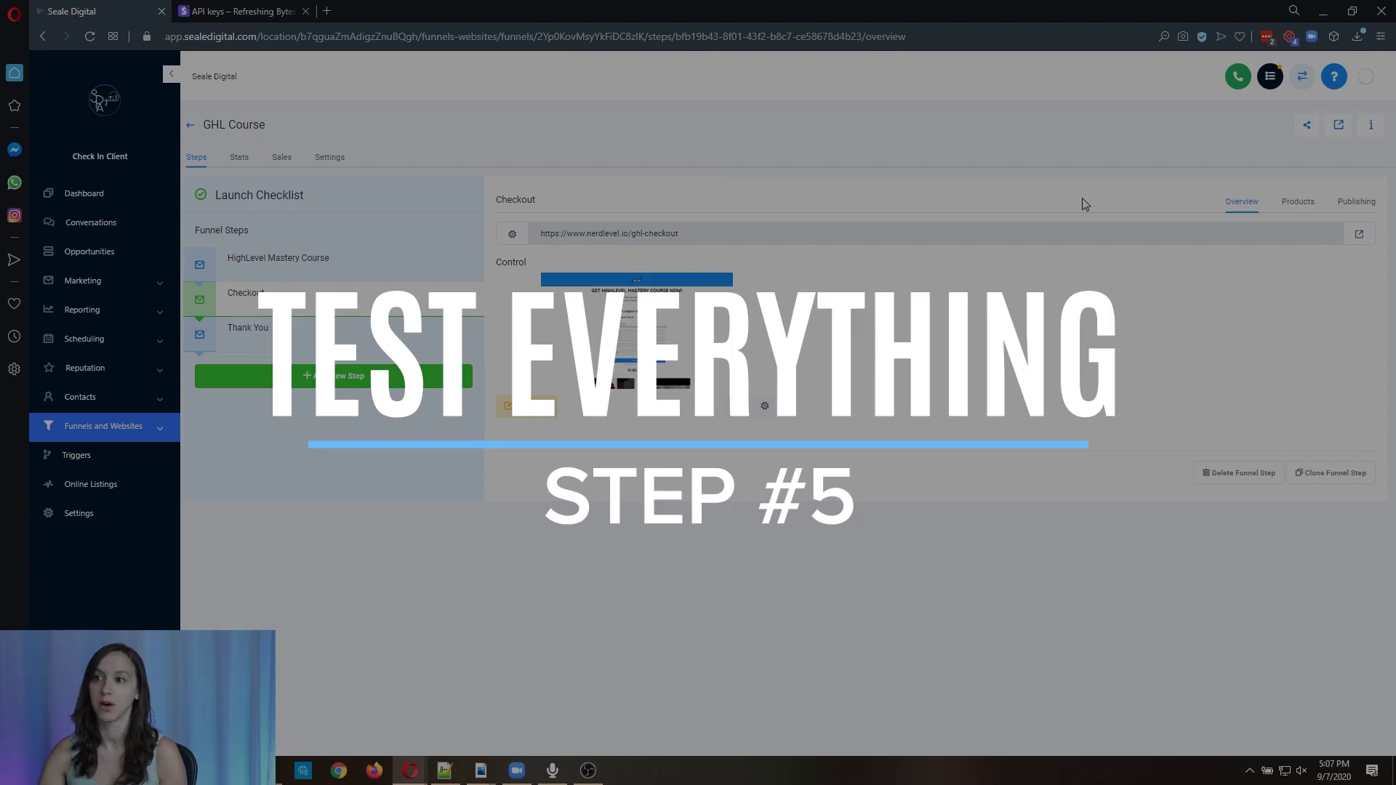
right_click(45, 35)
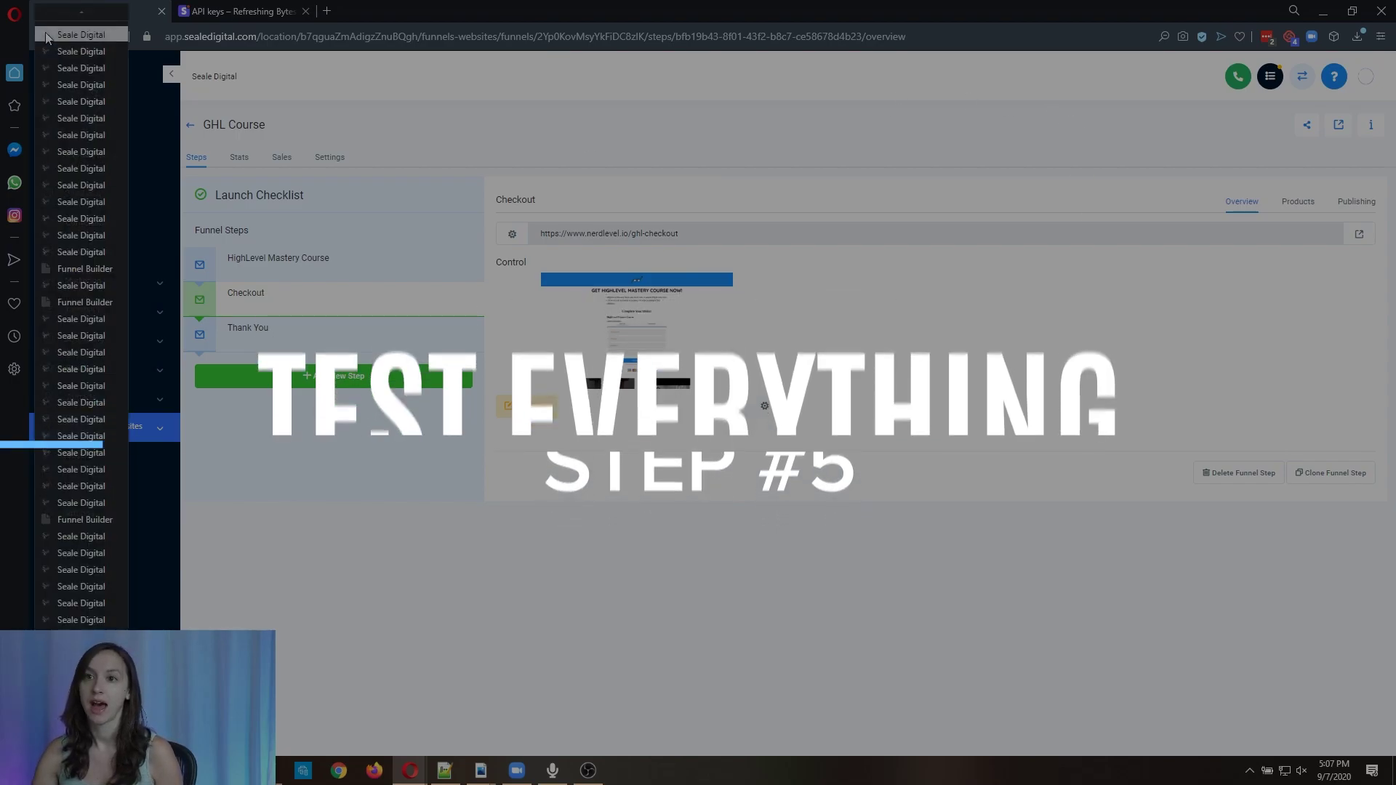
click(81, 269)
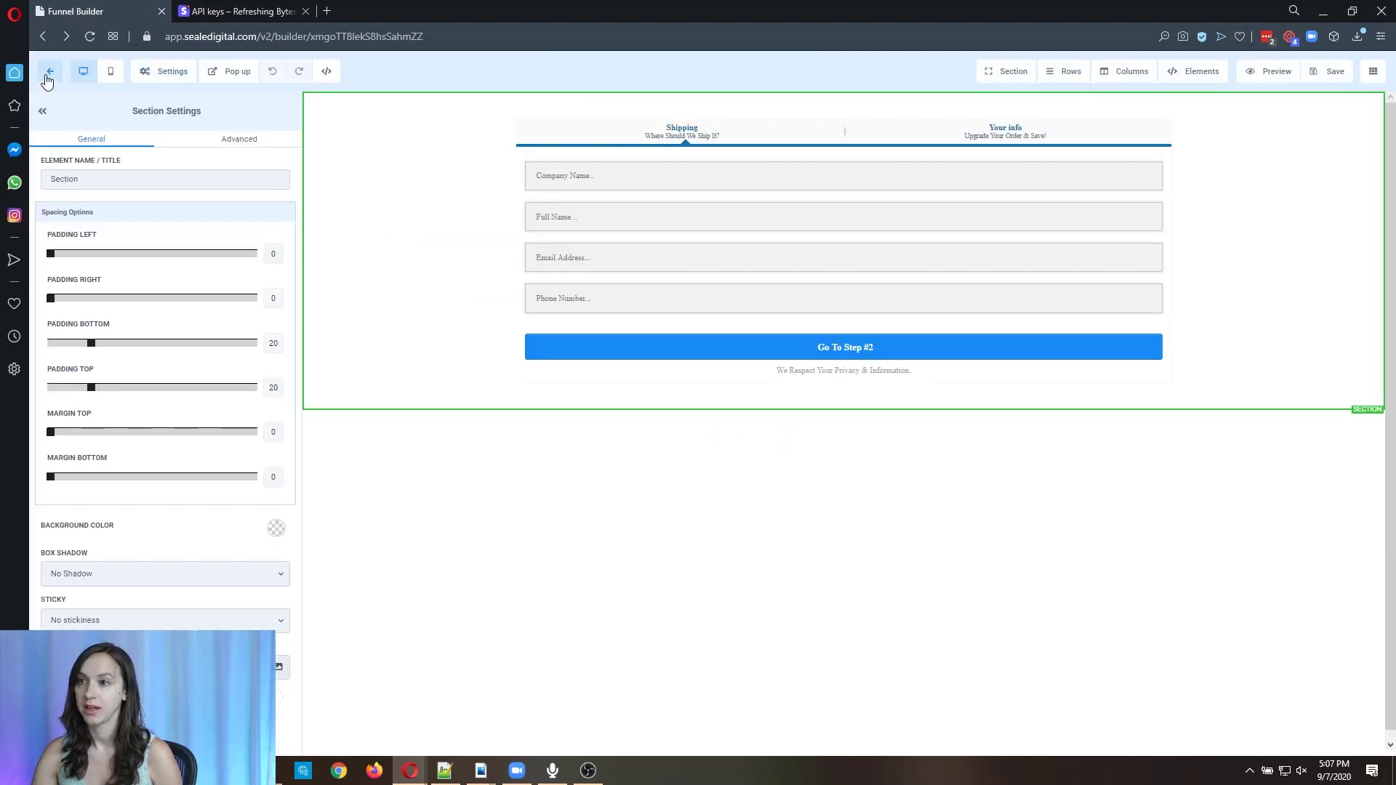
click(49, 71)
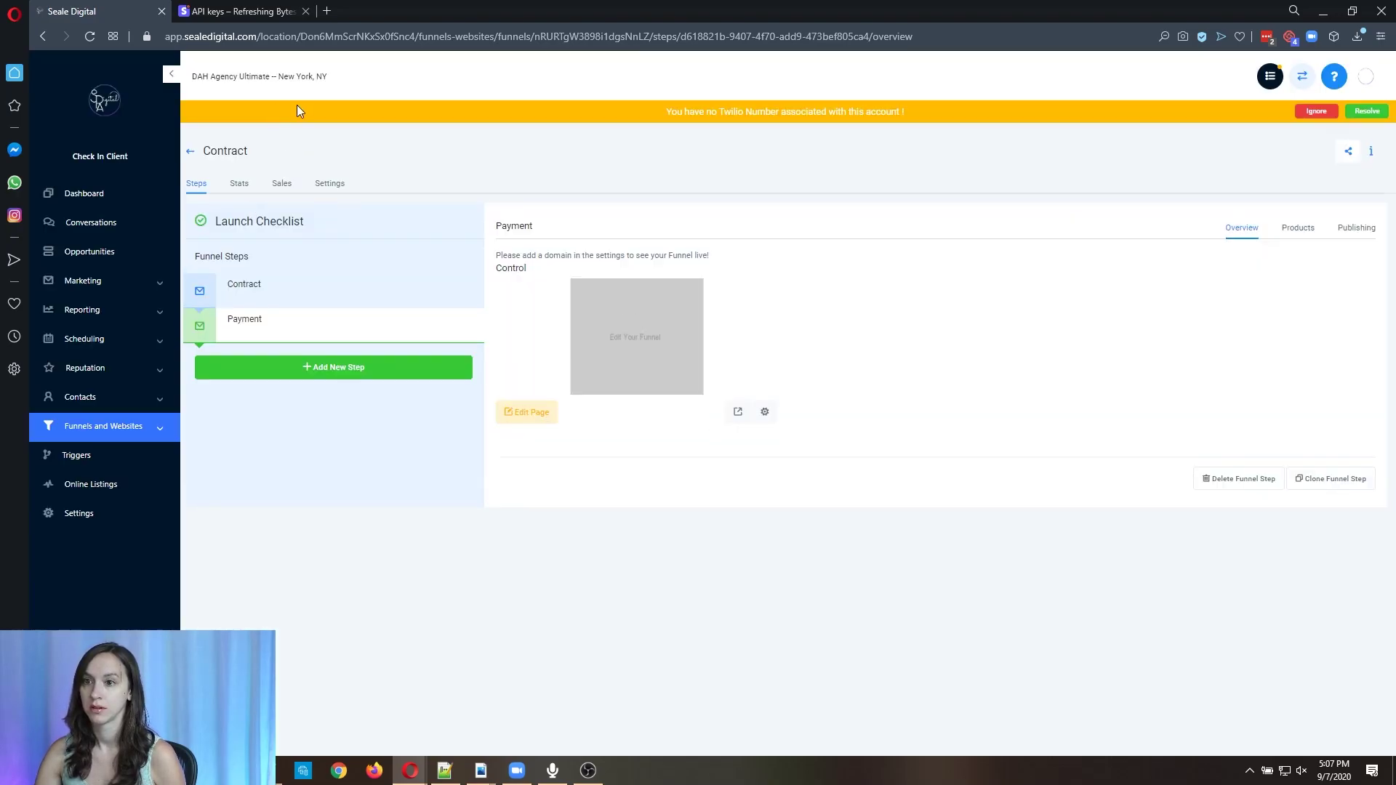
Set the Contract page form's Redirect Action to Go to Next step, save, and preview it.
click(443, 289)
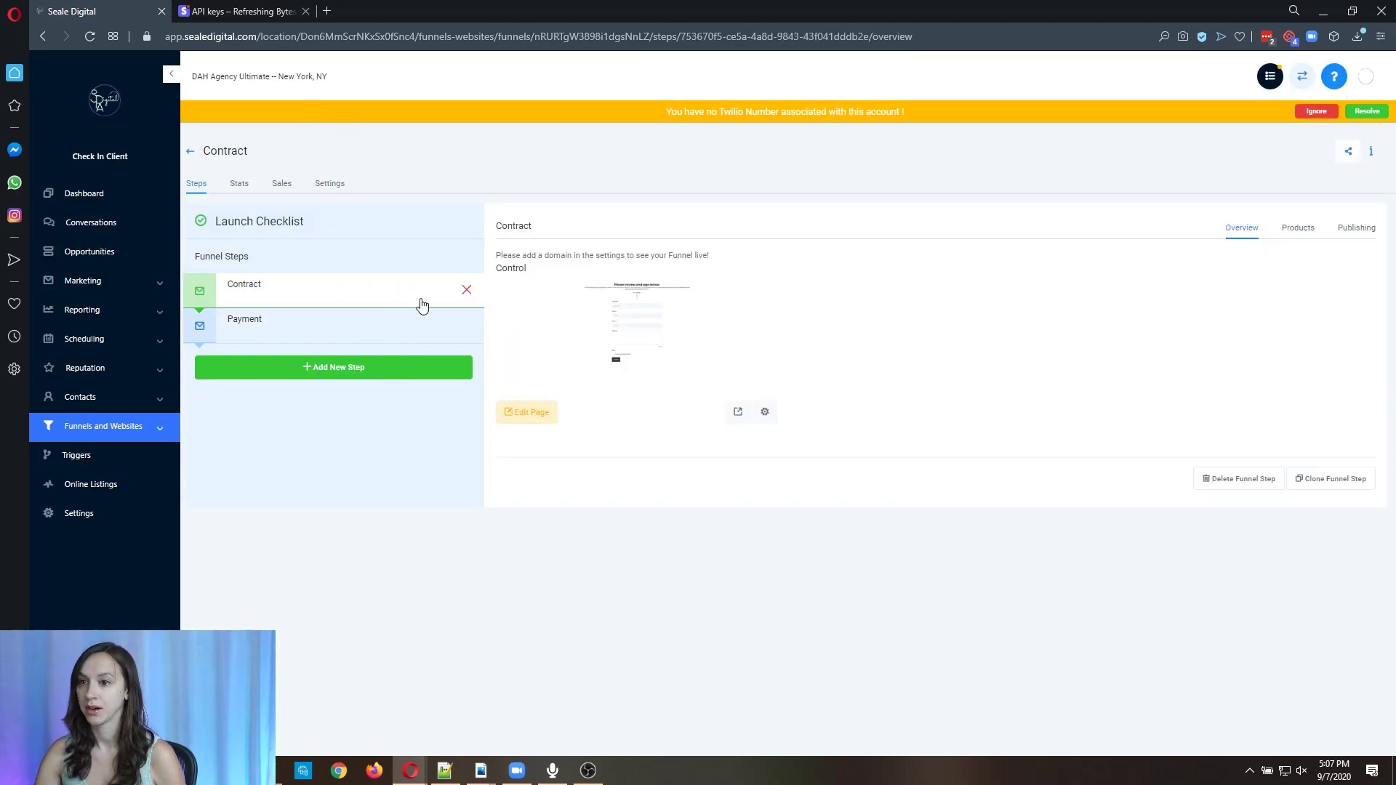
click(525, 413)
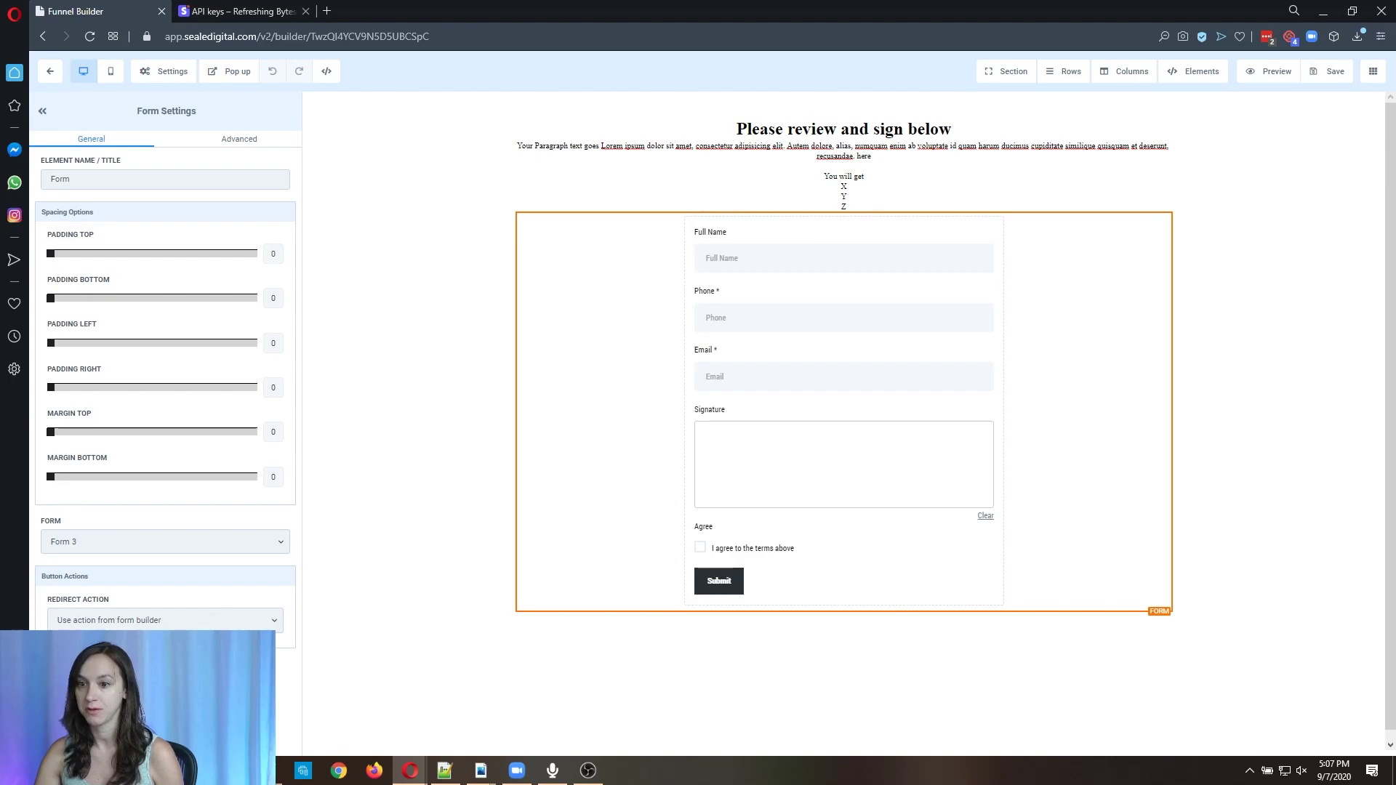
click(140, 621)
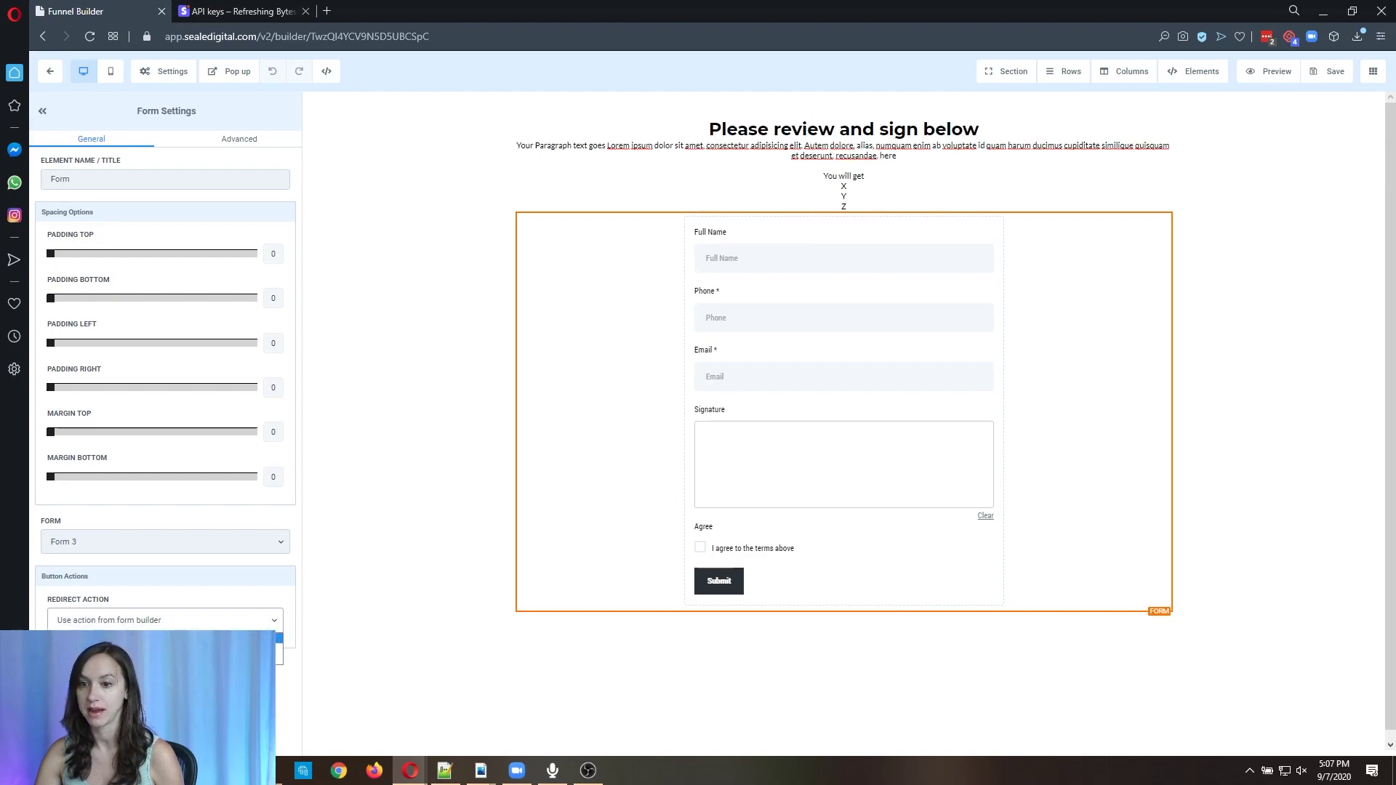
click(146, 658)
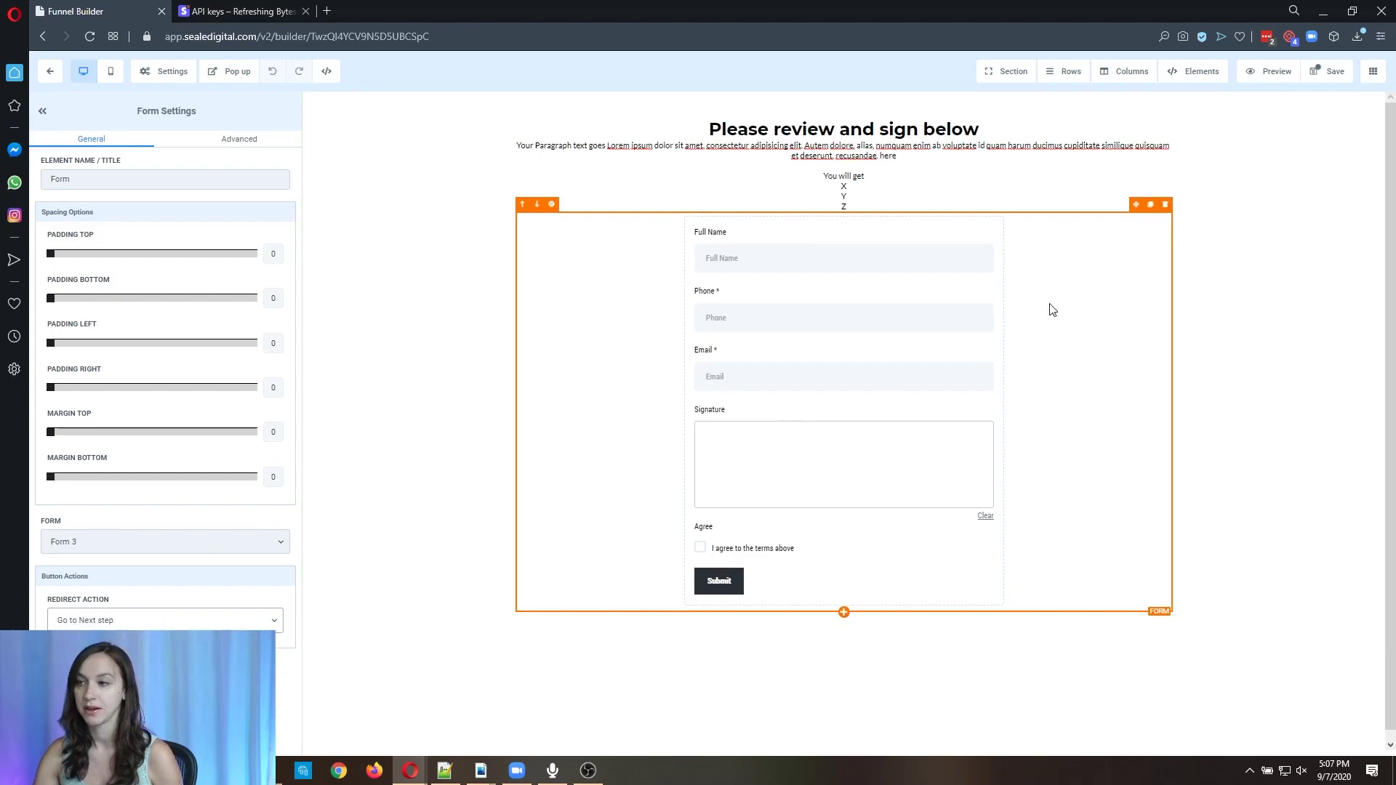
click(1336, 71)
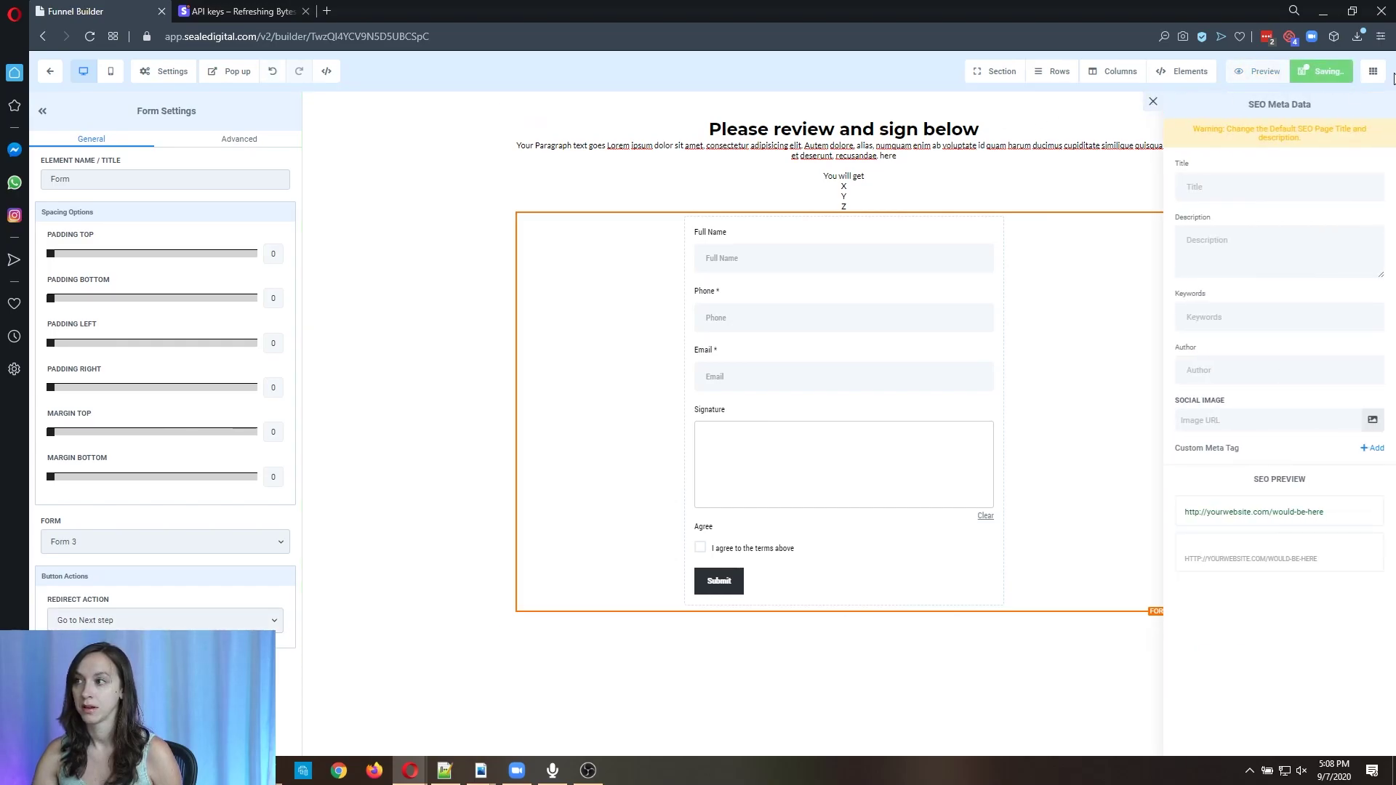
click(1262, 73)
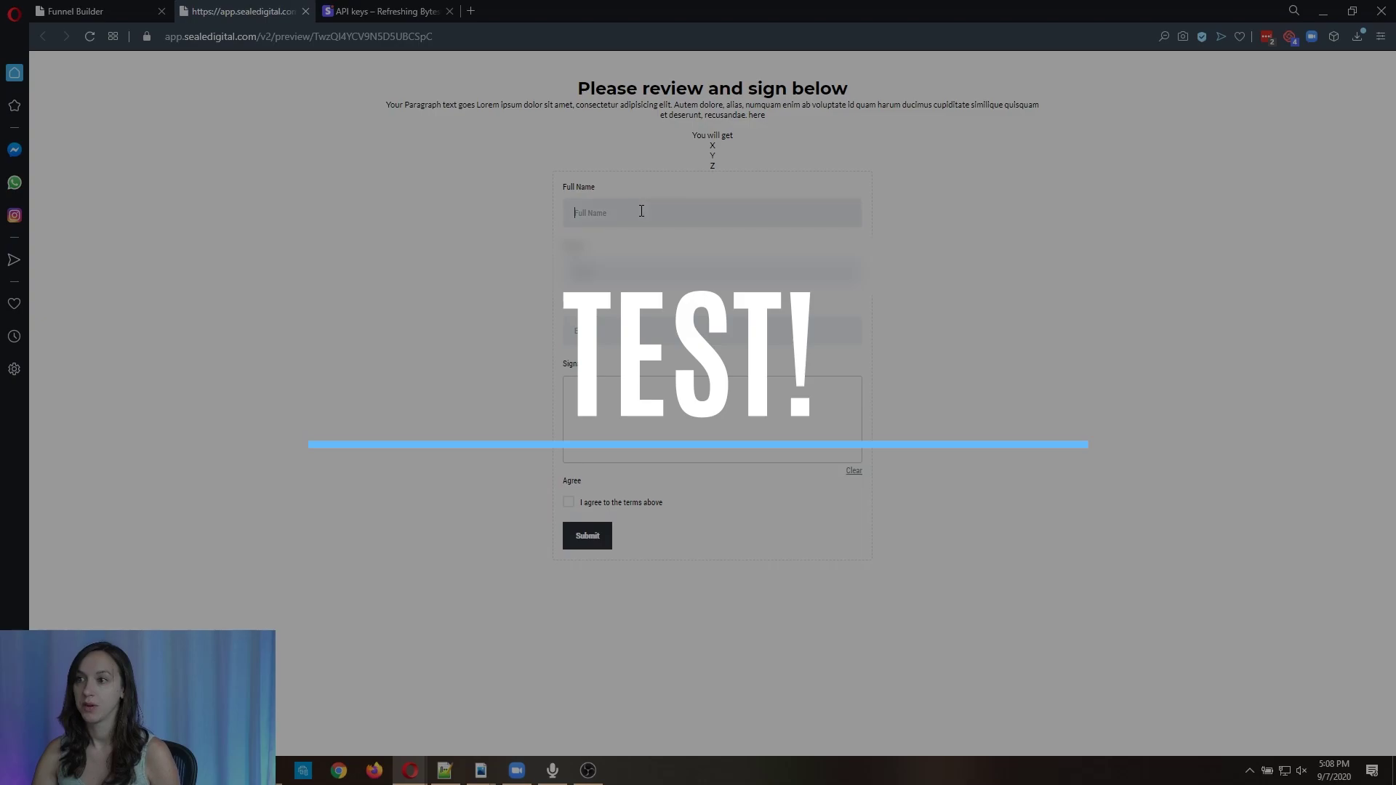
Fill the Contract preview with a test full name, phone number and e-mail address.
text(Christine Se)
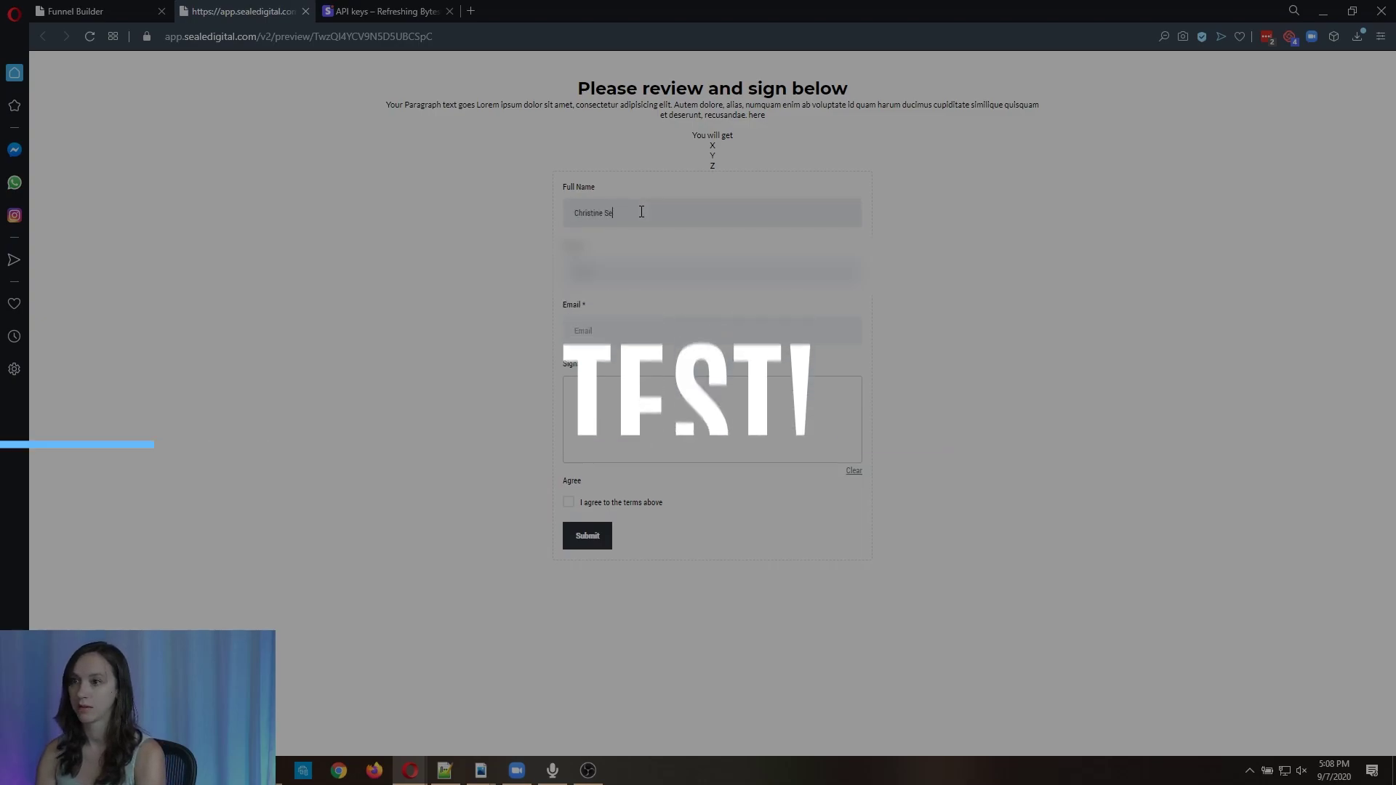
text(ale5555555555)
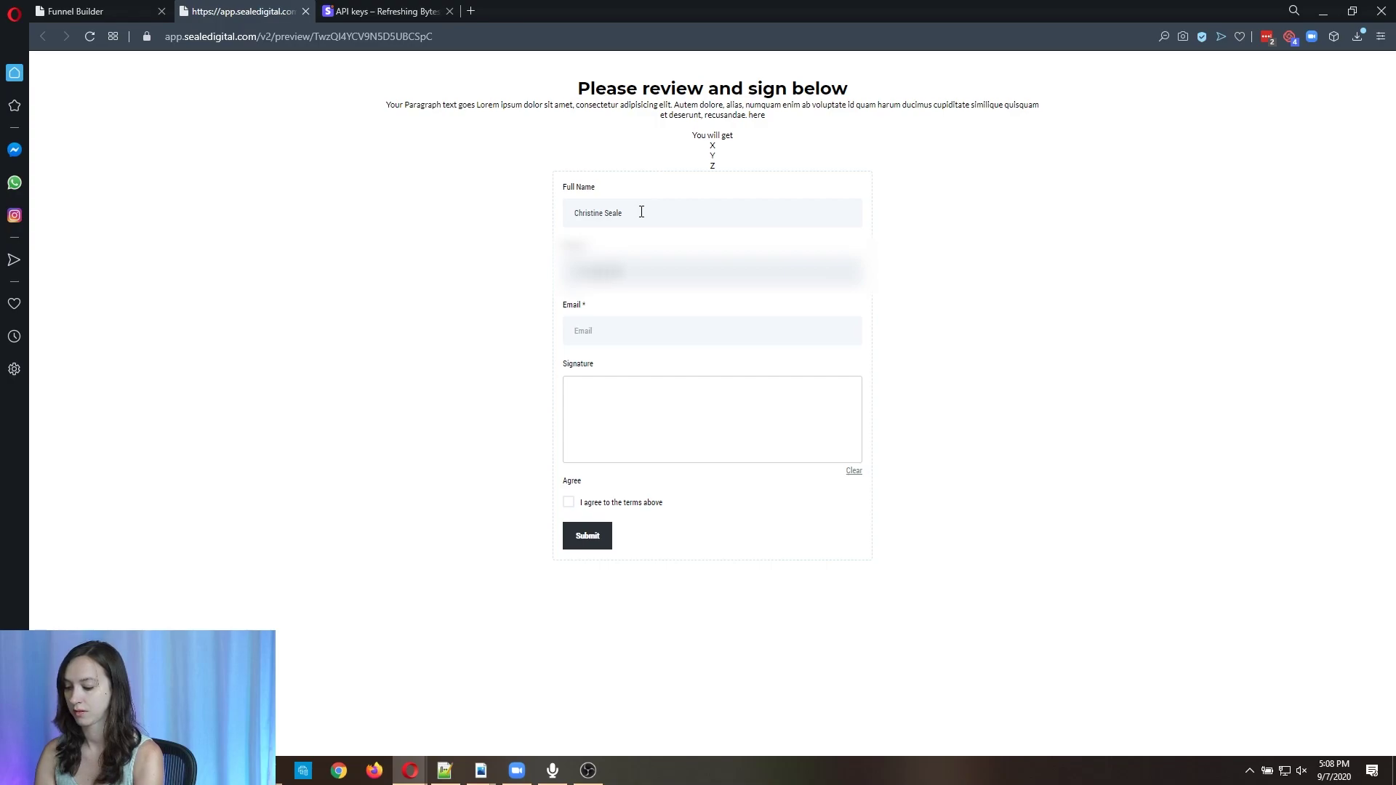
key(Tab)
text(testy)
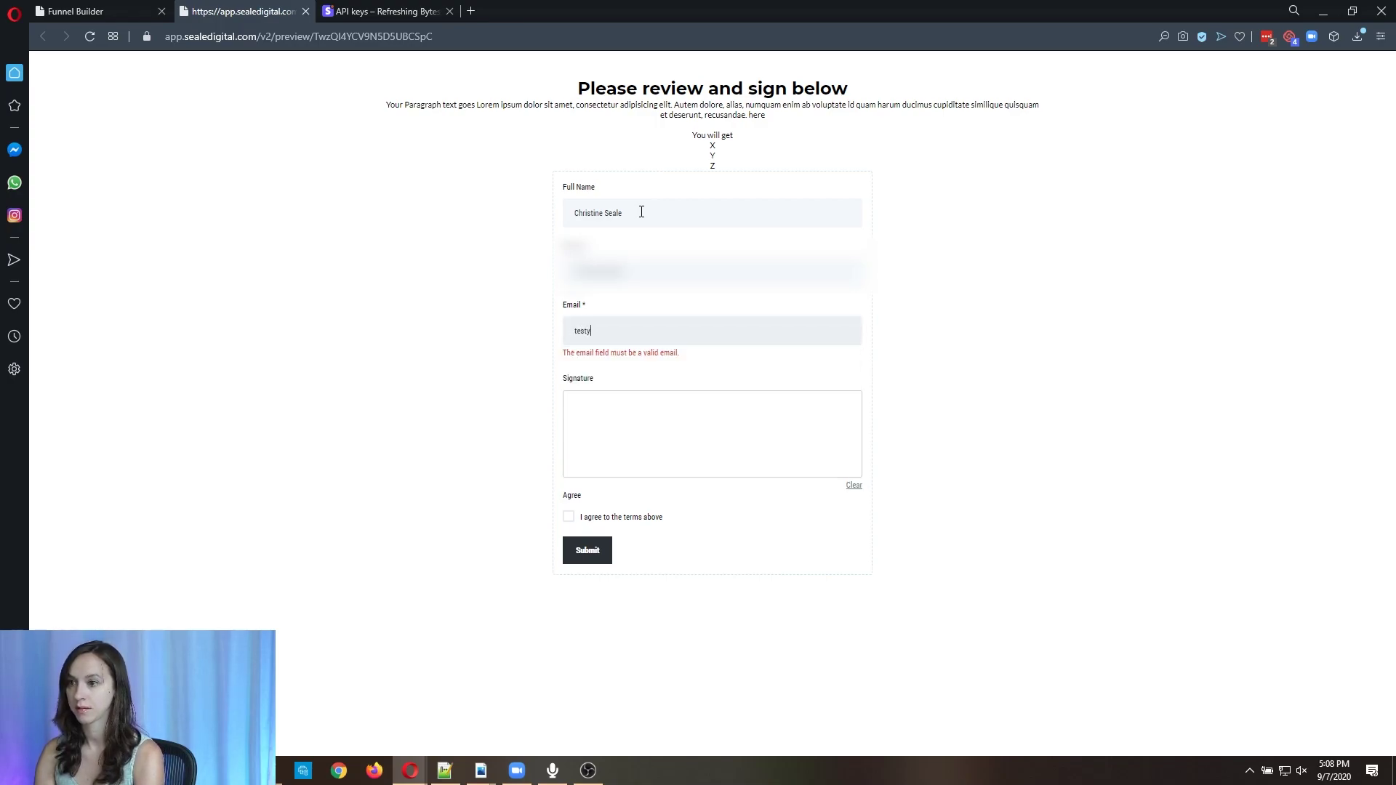
key(BackSpace)
click(642, 211)
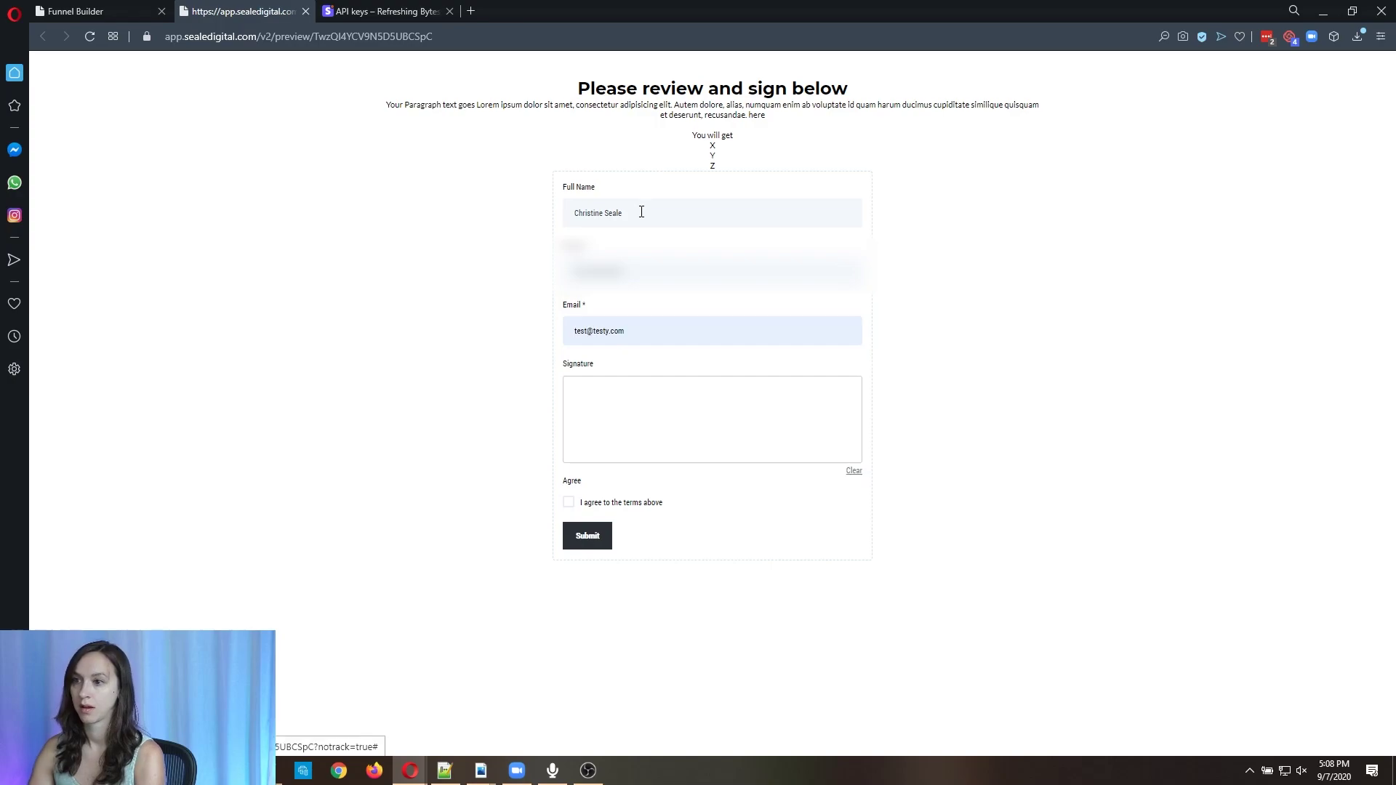
Sign the contract, tick I agree, submit, and dismiss the secret_key alert.
mouse_move(644, 423)
mouse_down()
mouse_move(683, 408)
mouse_move(816, 418)
mouse_up()
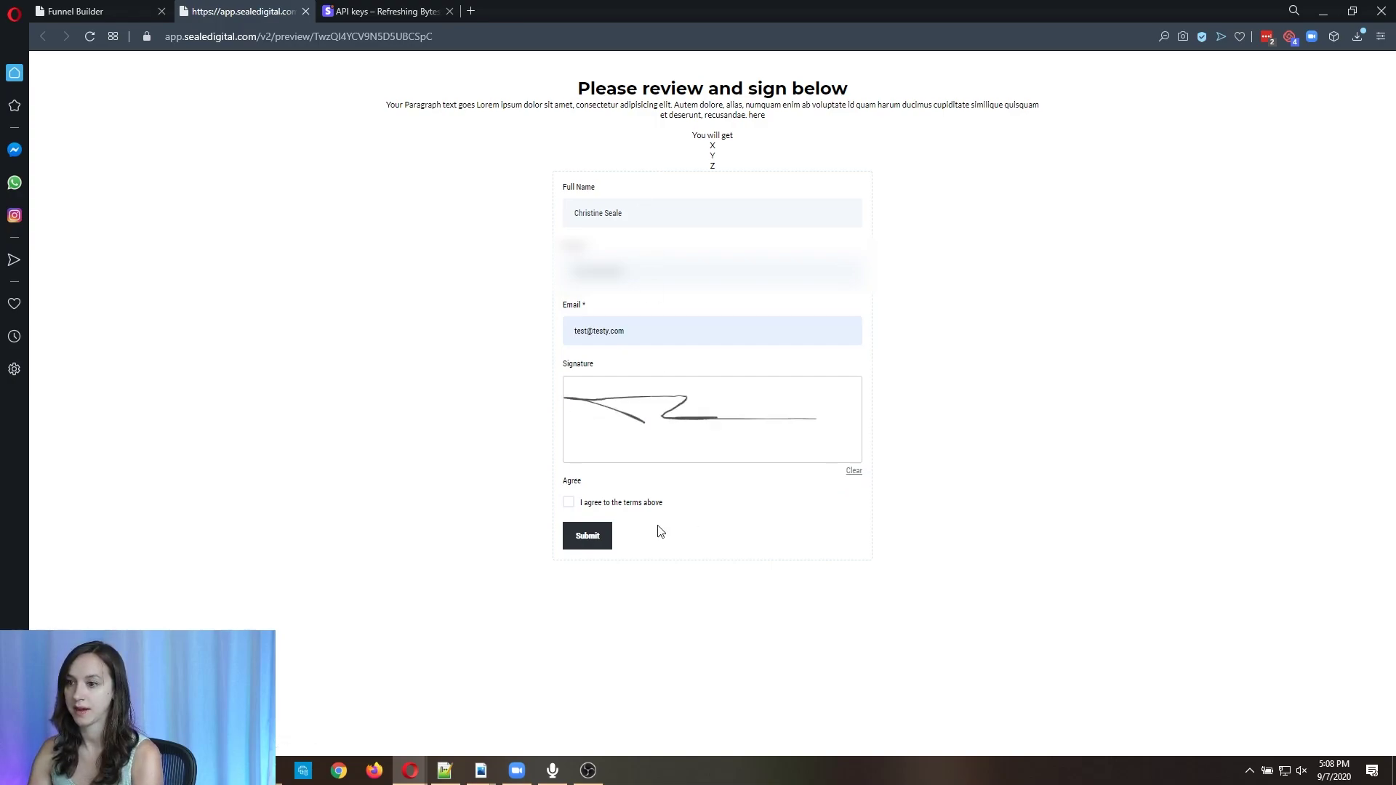
click(635, 506)
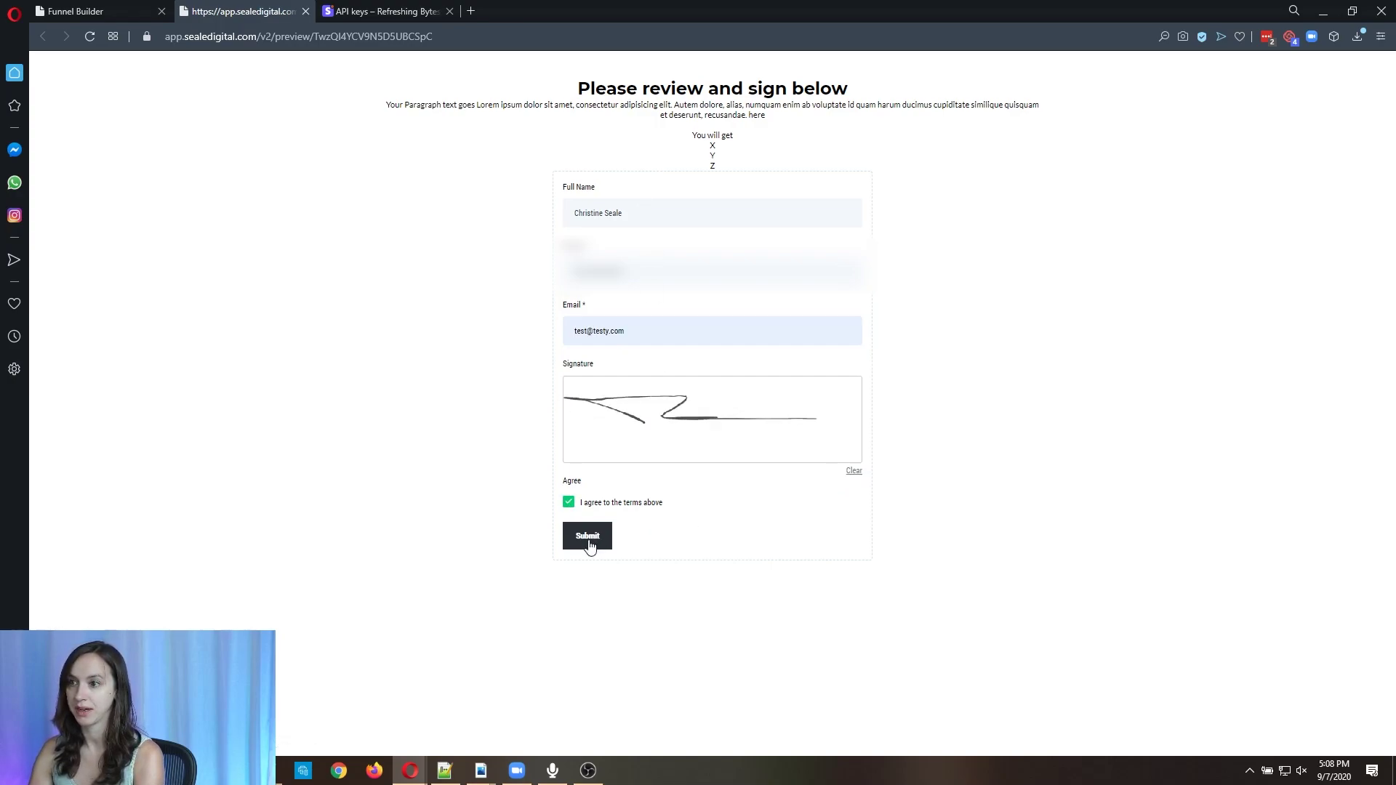
click(589, 545)
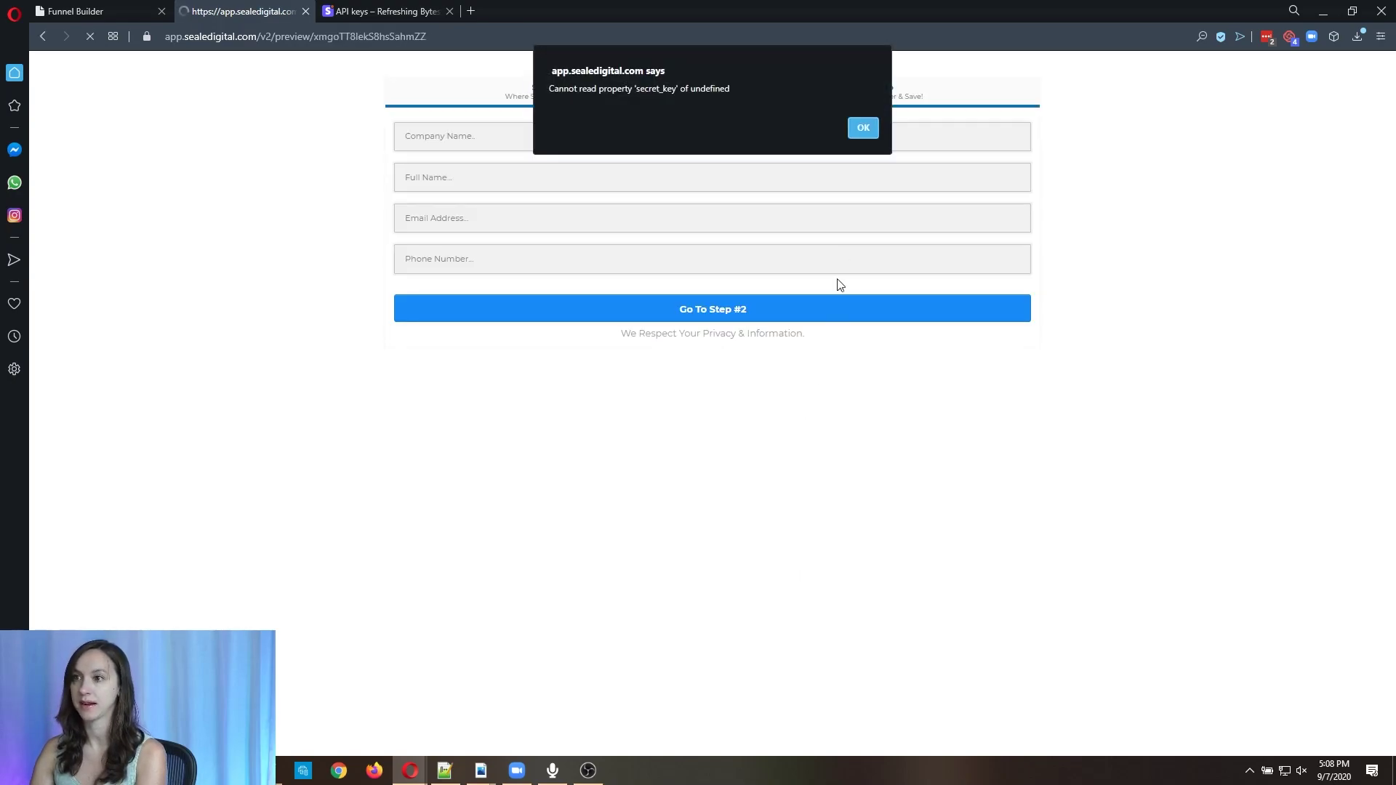
click(873, 128)
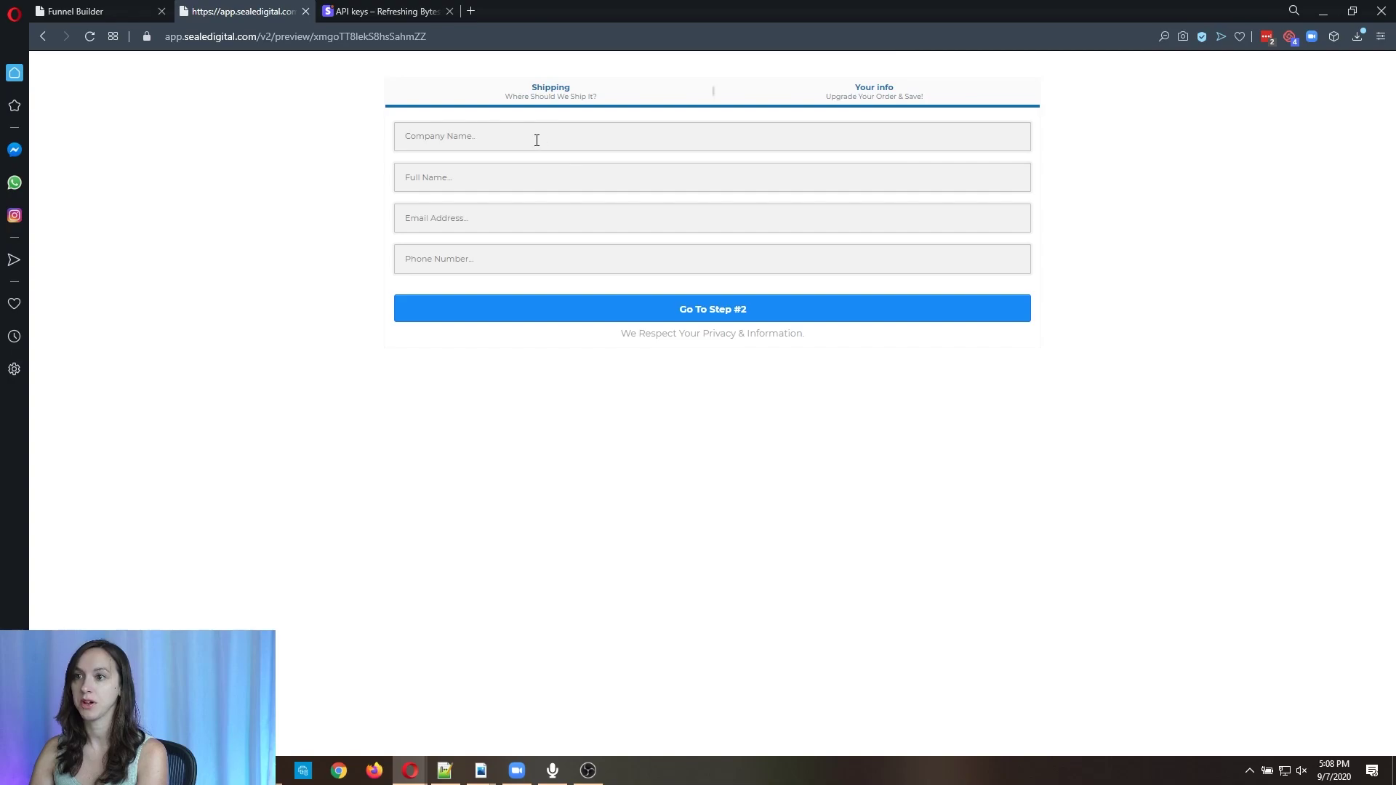